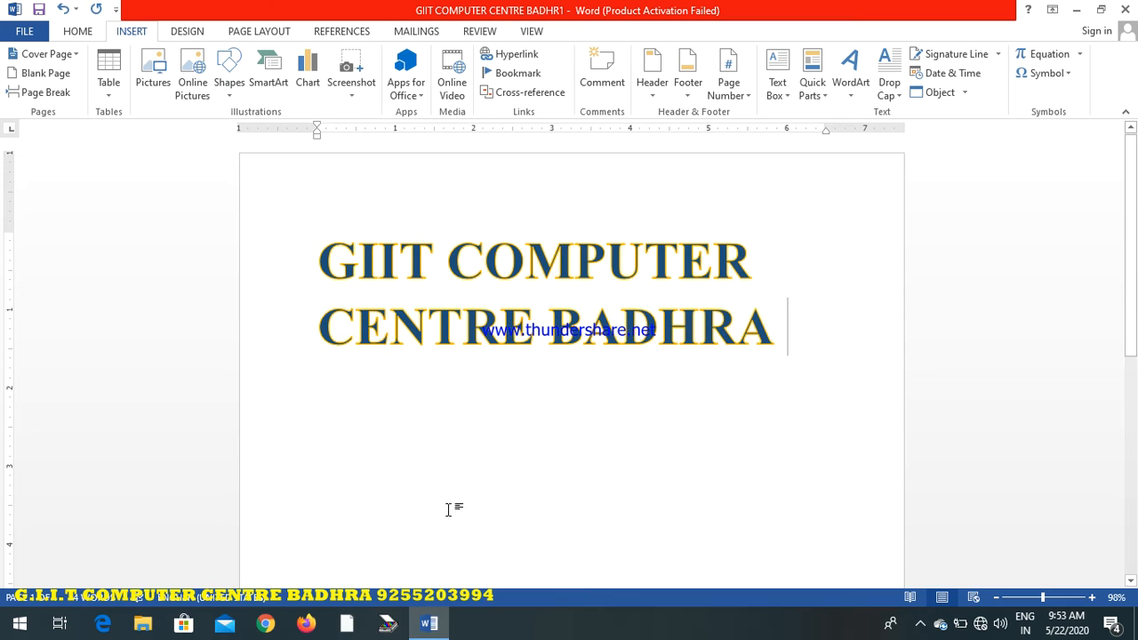
Insert the built-in Facet cover page at the start of the document
click(463, 386)
click(787, 345)
click(76, 56)
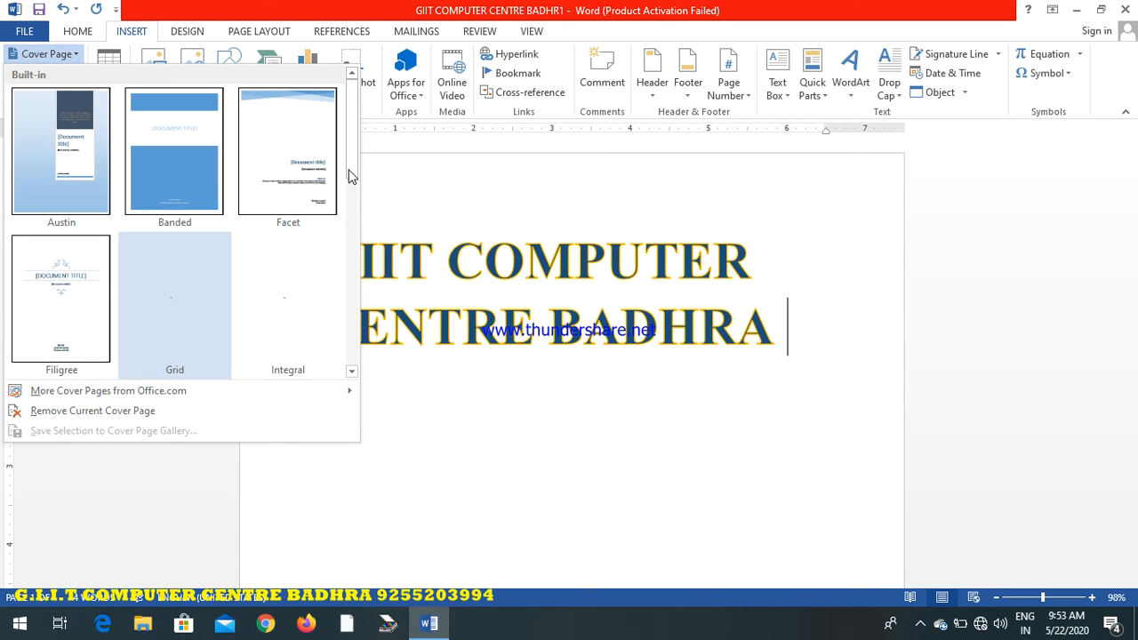
drag(348, 167, 338, 347)
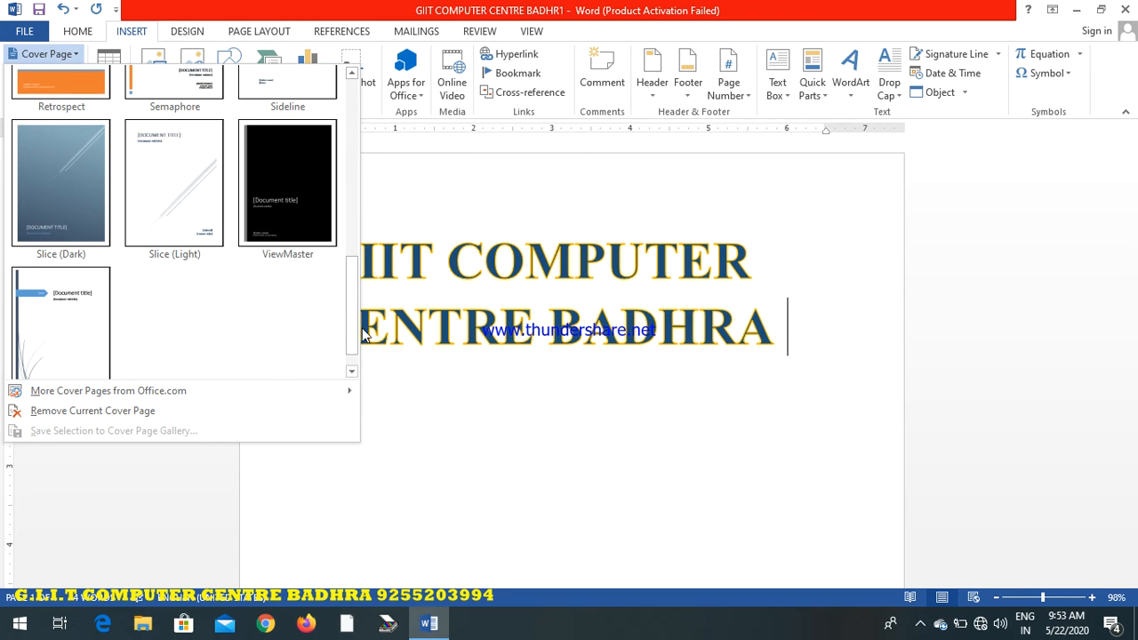
drag(352, 325, 352, 144)
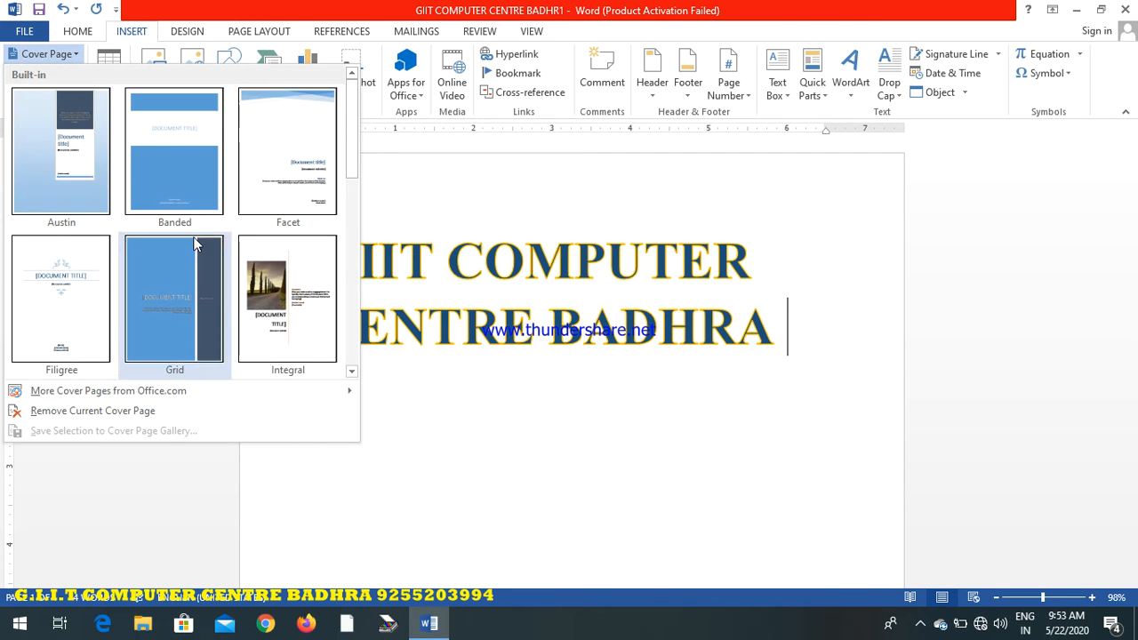
click(296, 182)
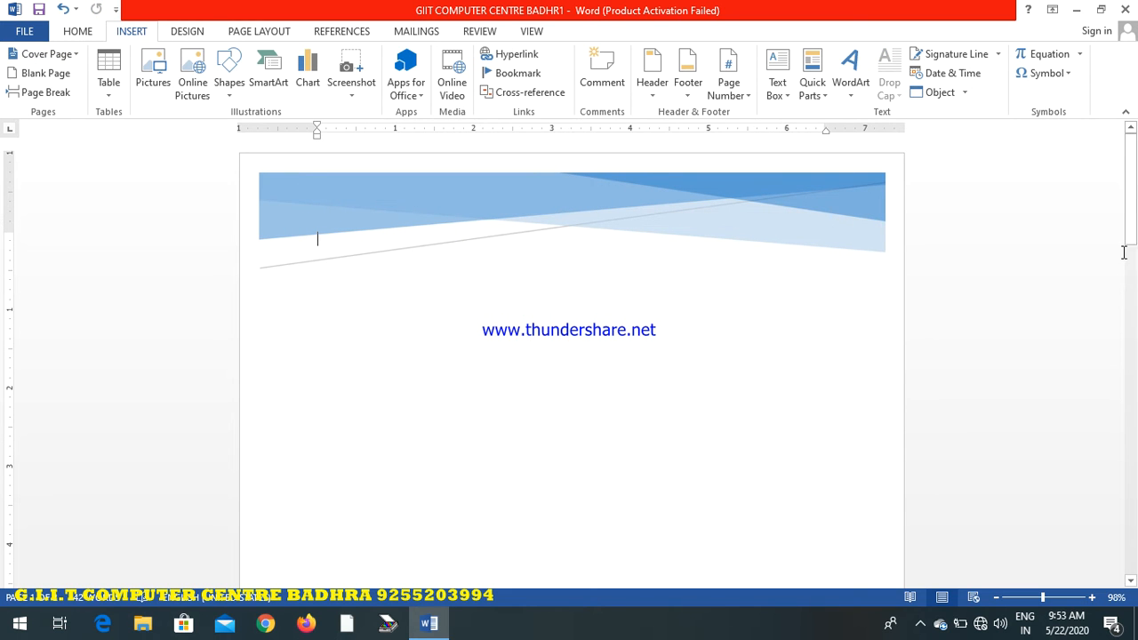
drag(1129, 238, 1123, 216)
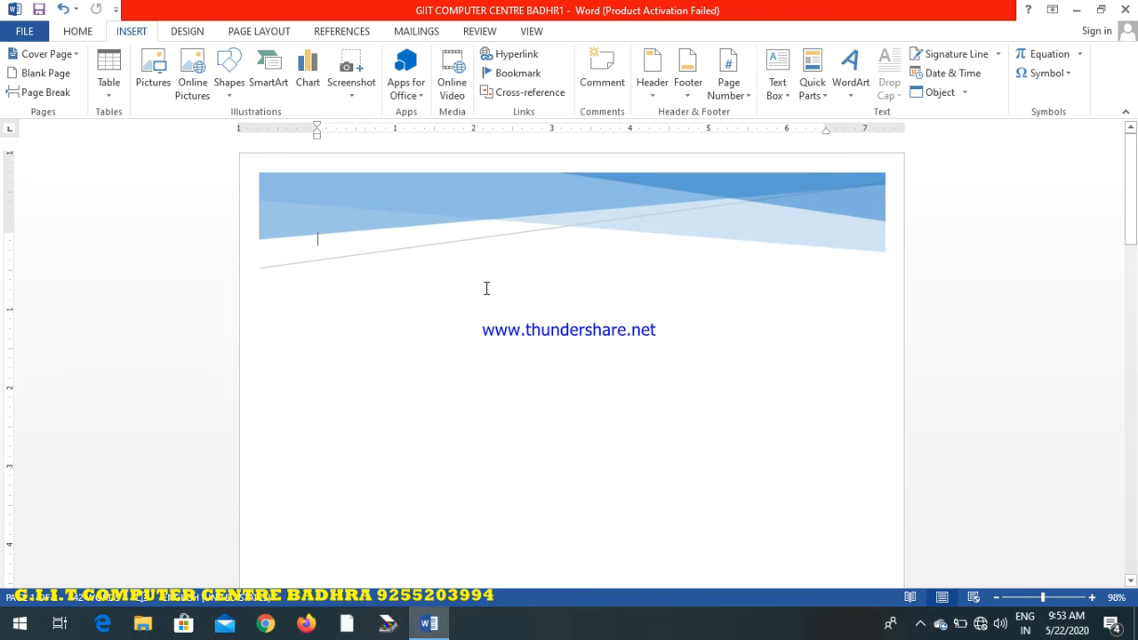
Add a blank page and a page break to the document
click(56, 73)
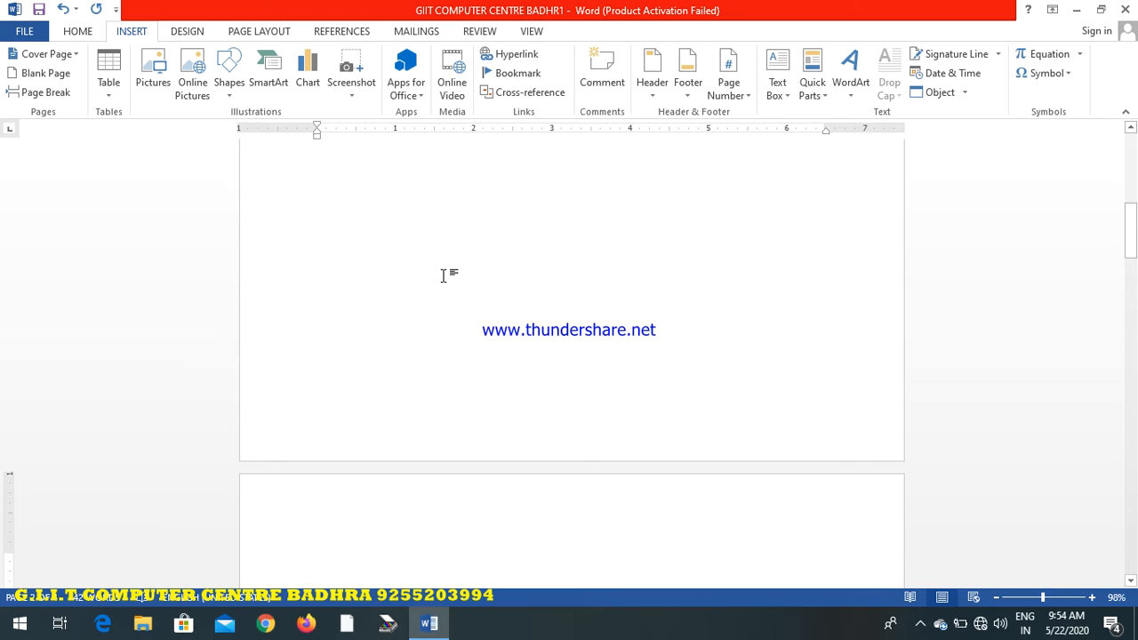
drag(1129, 229, 1126, 142)
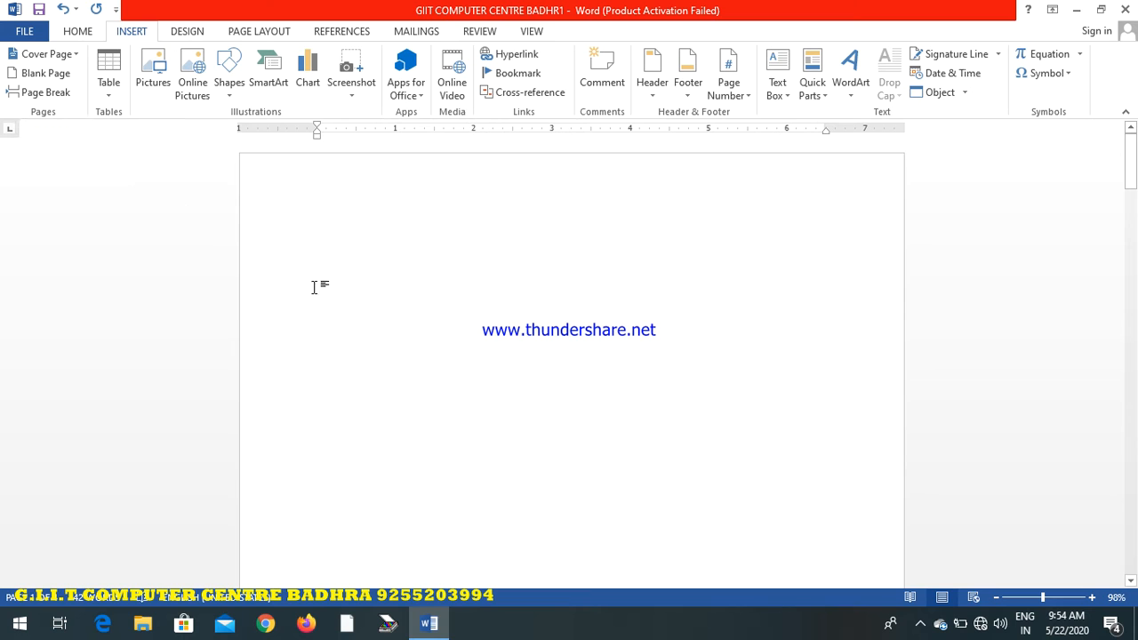
click(45, 94)
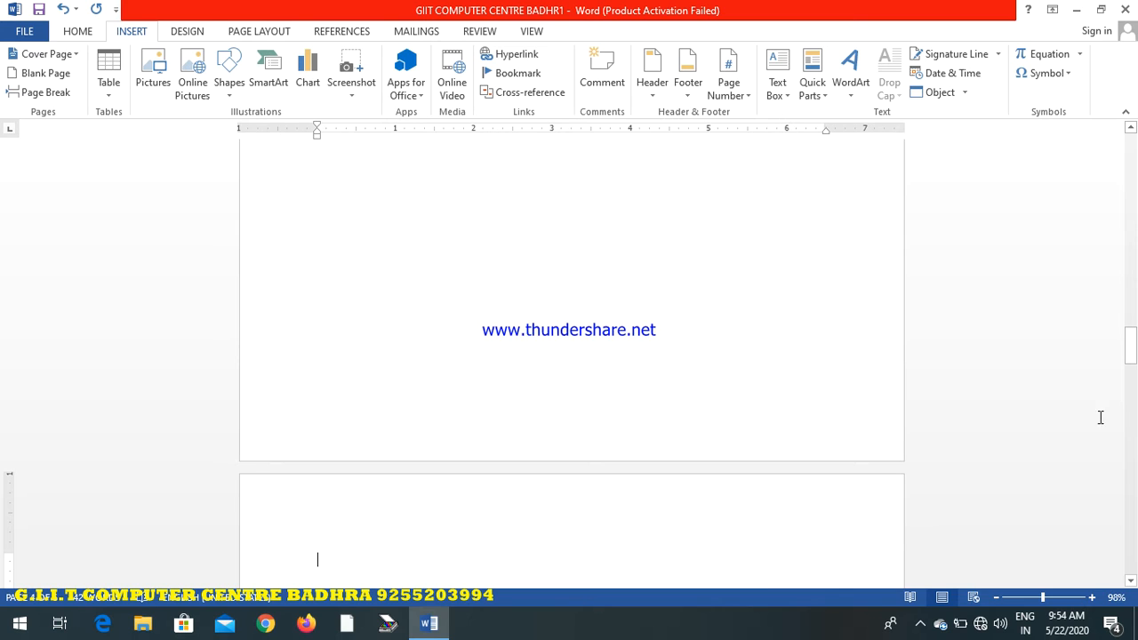
drag(1130, 347, 1118, 153)
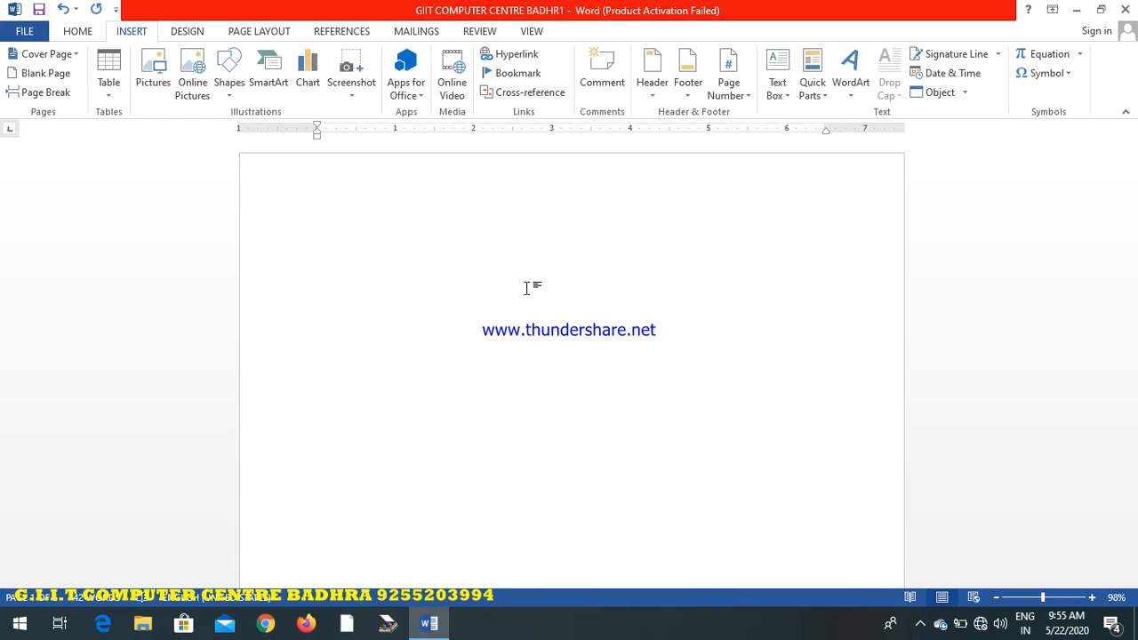
Insert a table with 10 columns and 5 rows, keeping the automatic fixed column width
click(108, 92)
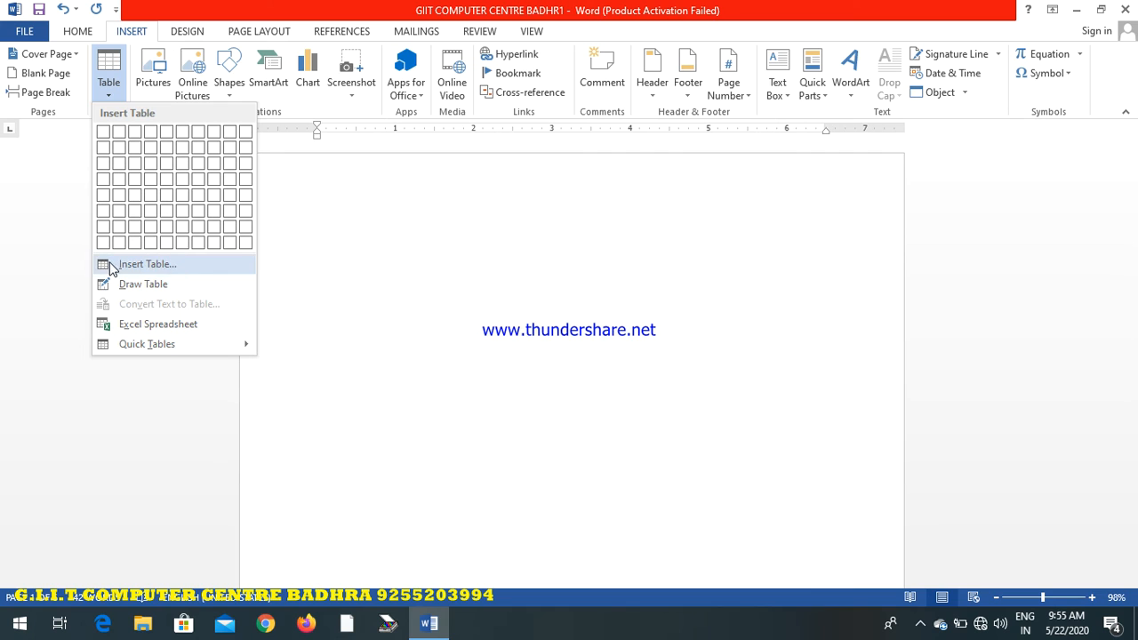
click(147, 266)
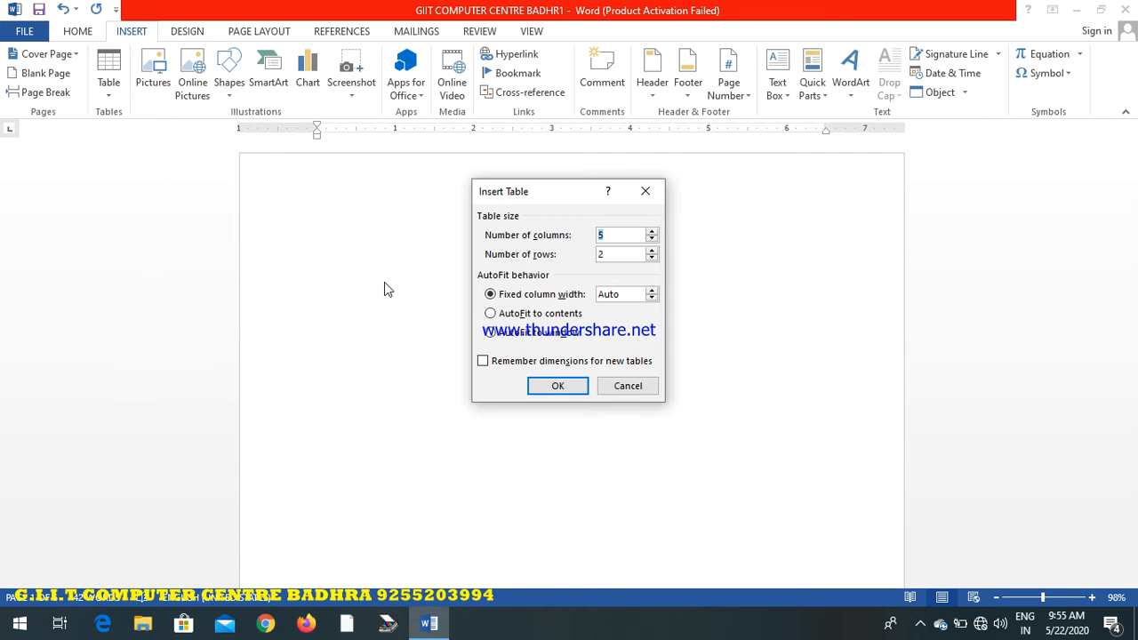
click(618, 239)
click(621, 255)
click(652, 231)
click(651, 231)
click(651, 231)
click(651, 231)
click(652, 231)
click(617, 254)
click(654, 252)
click(654, 251)
click(654, 252)
click(557, 385)
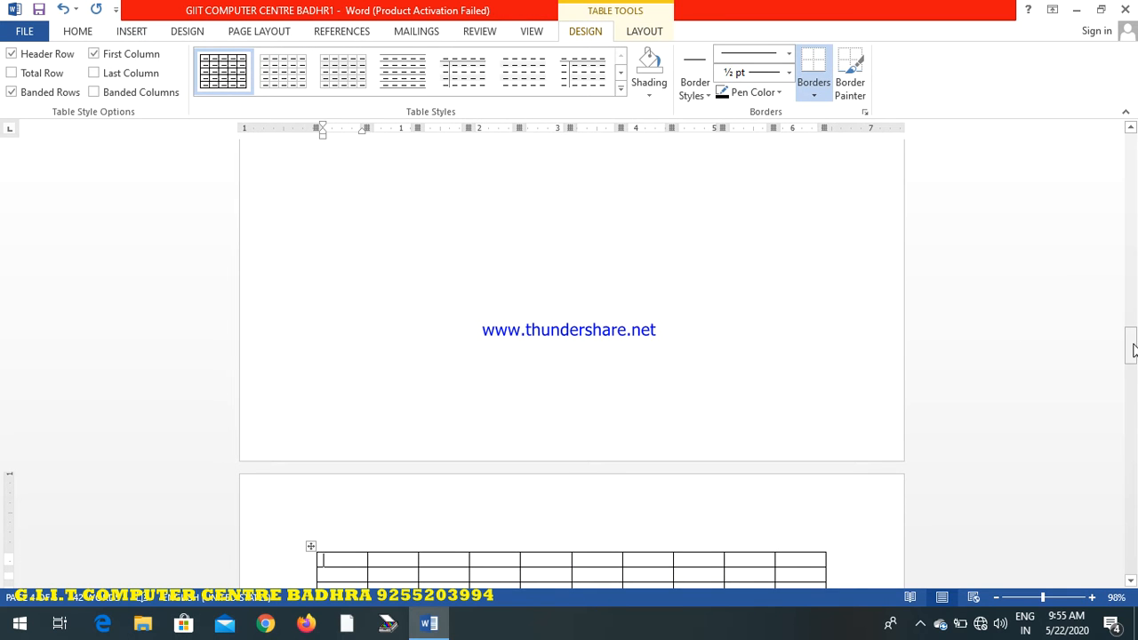
drag(1132, 349, 1133, 372)
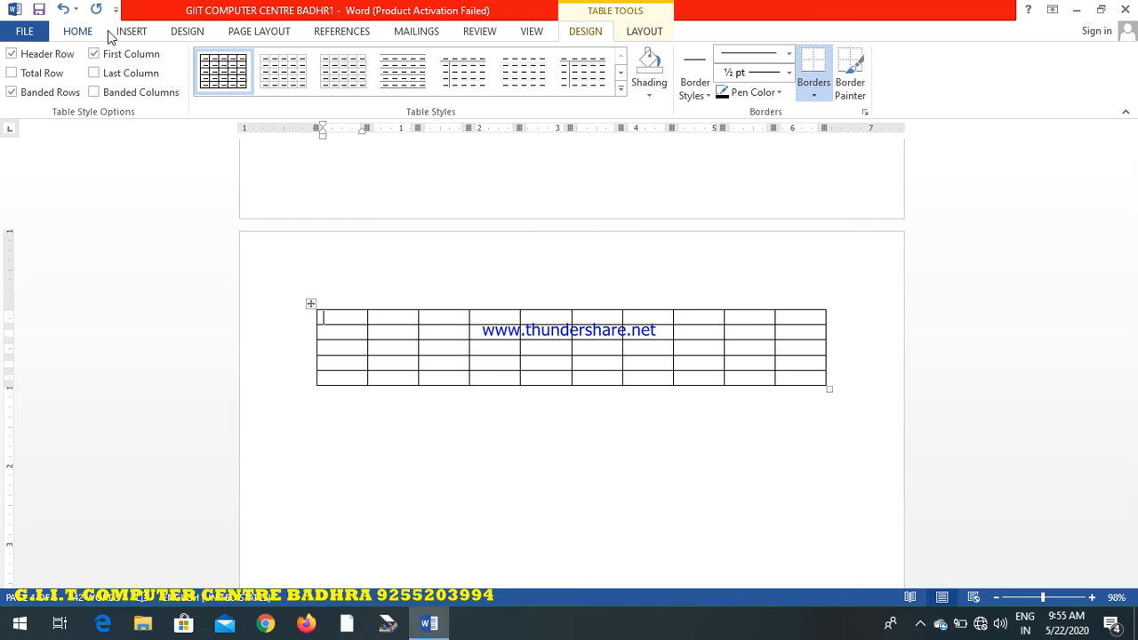
Draw a table frame about 6.47" wide and 1.48" high below the 10-column table
click(135, 32)
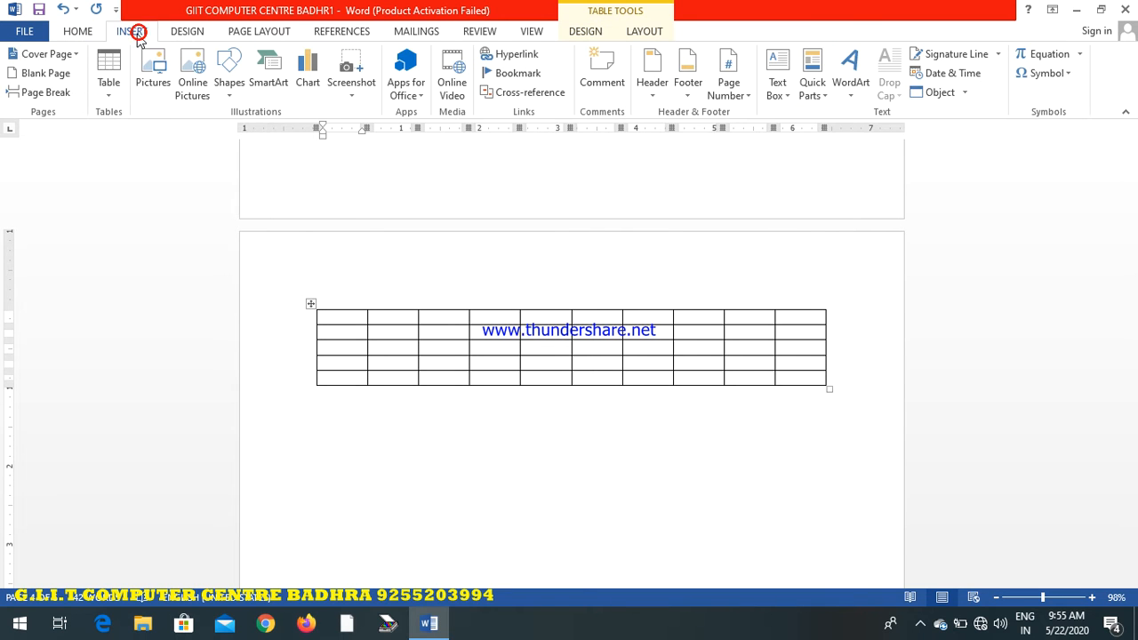
click(112, 99)
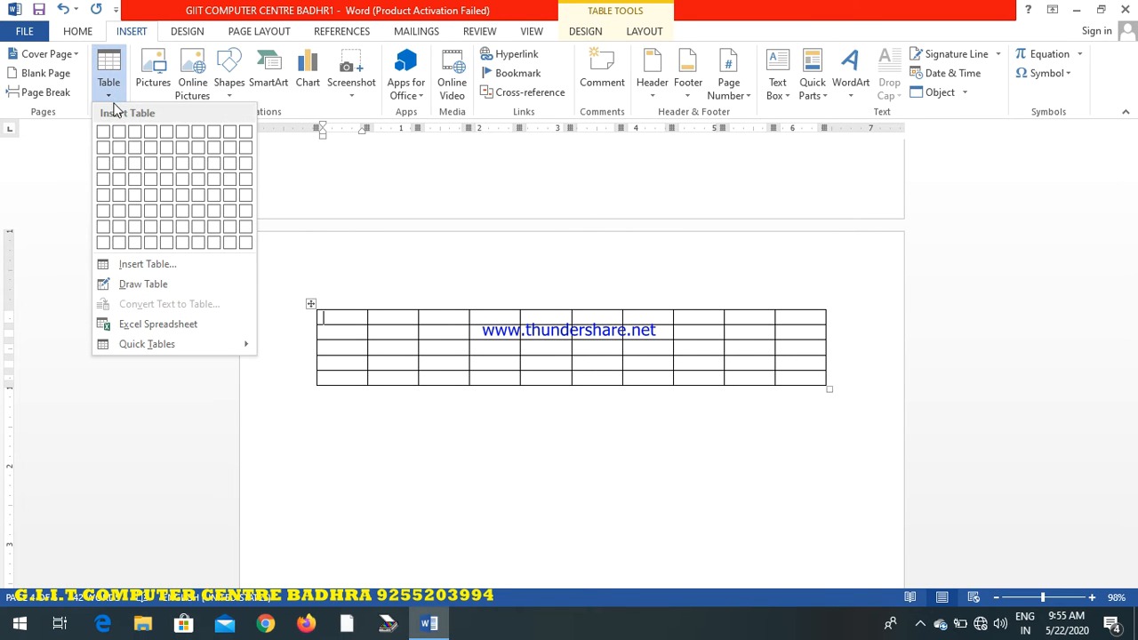
click(144, 285)
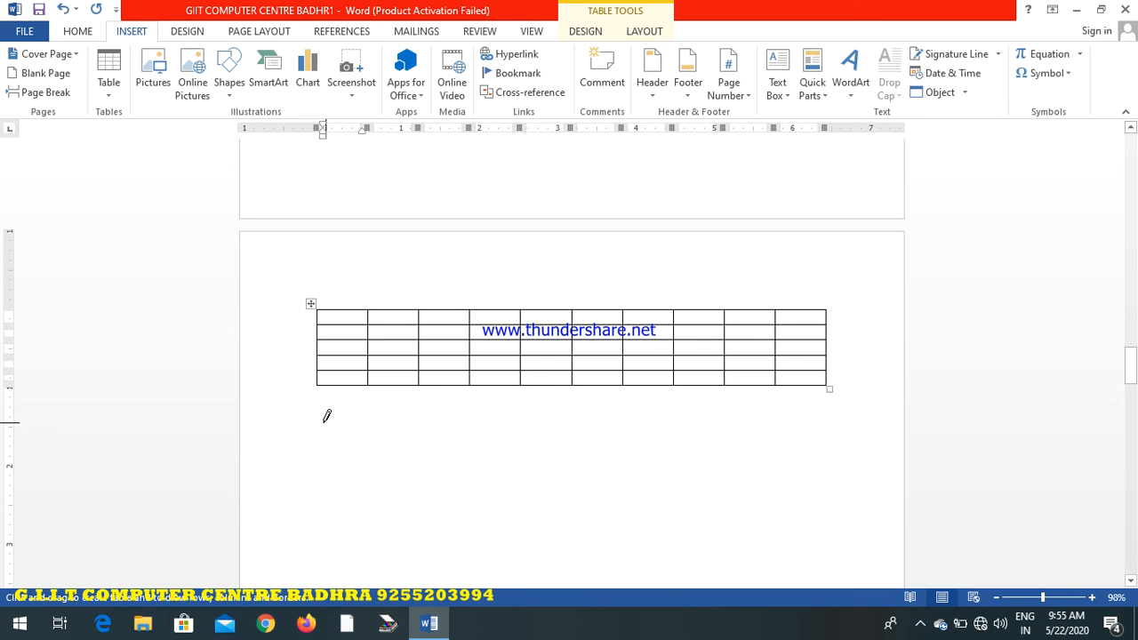
mouse_move(320, 422)
mouse_down()
mouse_move(331, 484)
mouse_move(435, 526)
mouse_move(825, 537)
mouse_up()
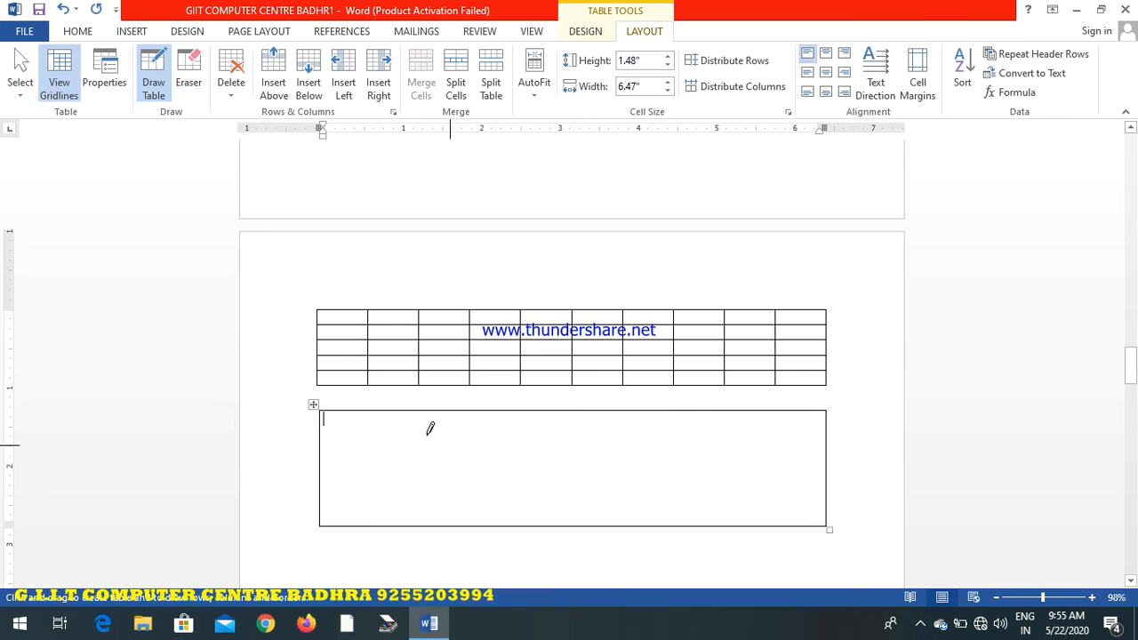
Divide the drawn frame with four vertical lines, a partial horizontal line across the first four columns, and a horizontal line near its top
drag(365, 412, 363, 525)
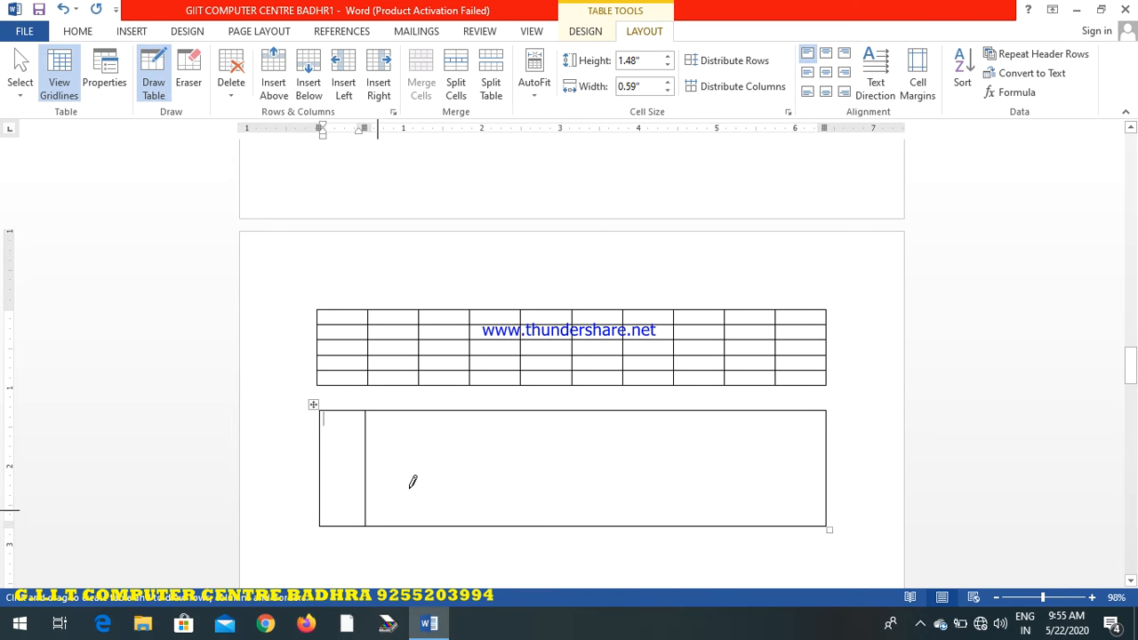
drag(446, 415, 444, 444)
drag(440, 525, 441, 525)
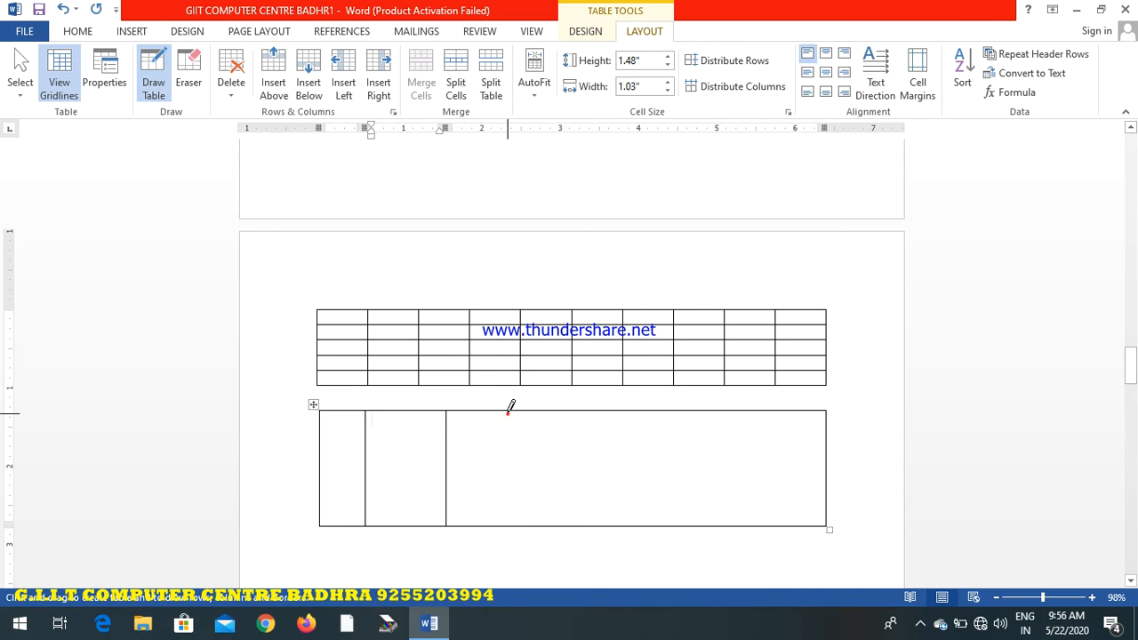
drag(509, 412, 503, 525)
drag(582, 414, 582, 516)
drag(323, 488, 576, 485)
mouse_move(327, 432)
mouse_down()
mouse_move(538, 450)
mouse_move(596, 432)
mouse_up()
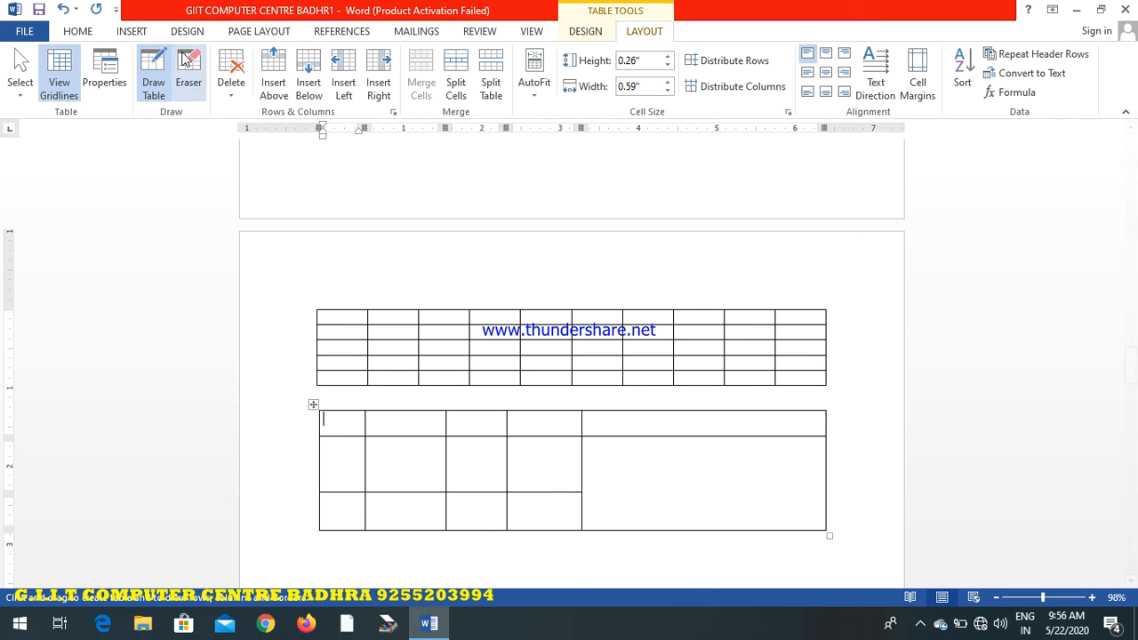
Insert an Excel spreadsheet into the first cell of the drawn table and dismiss the activation notice
click(143, 34)
click(100, 93)
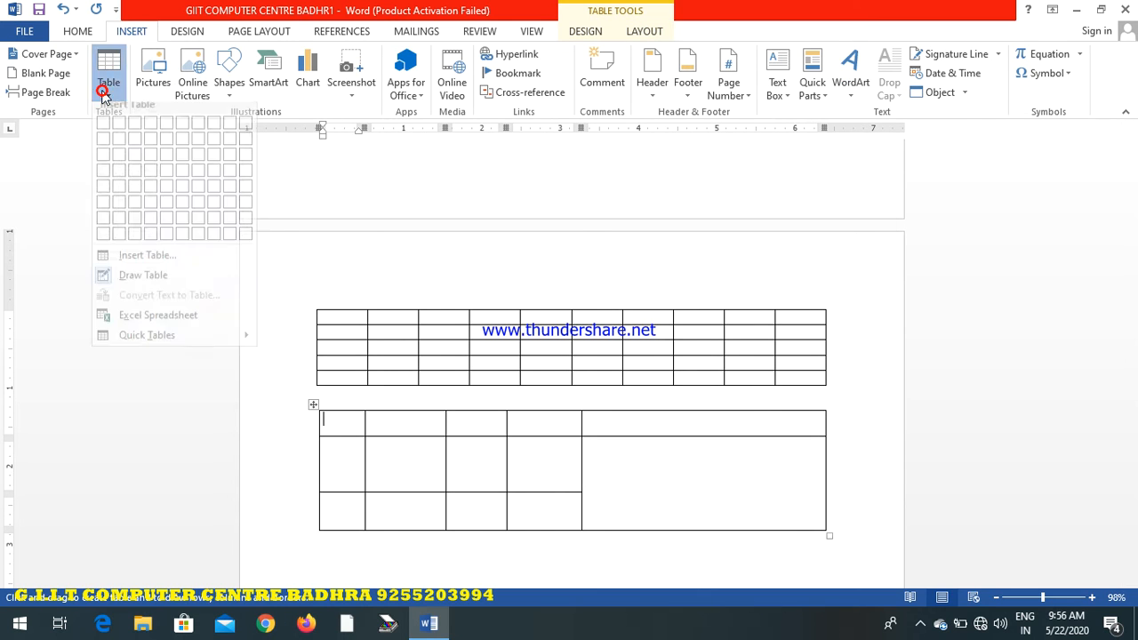
click(186, 326)
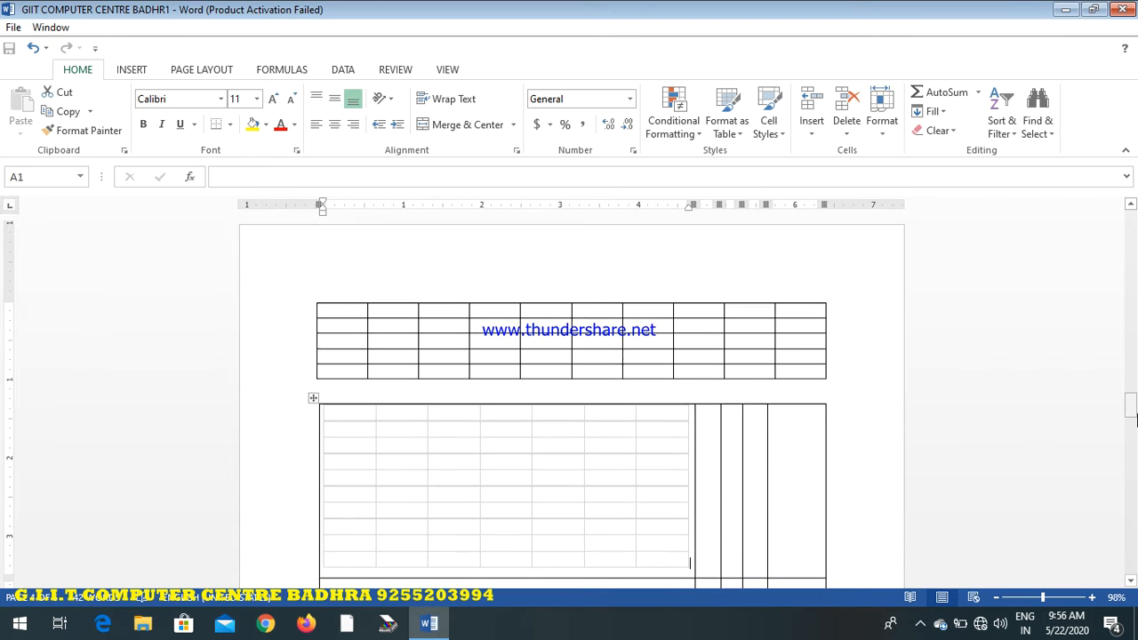
click(755, 470)
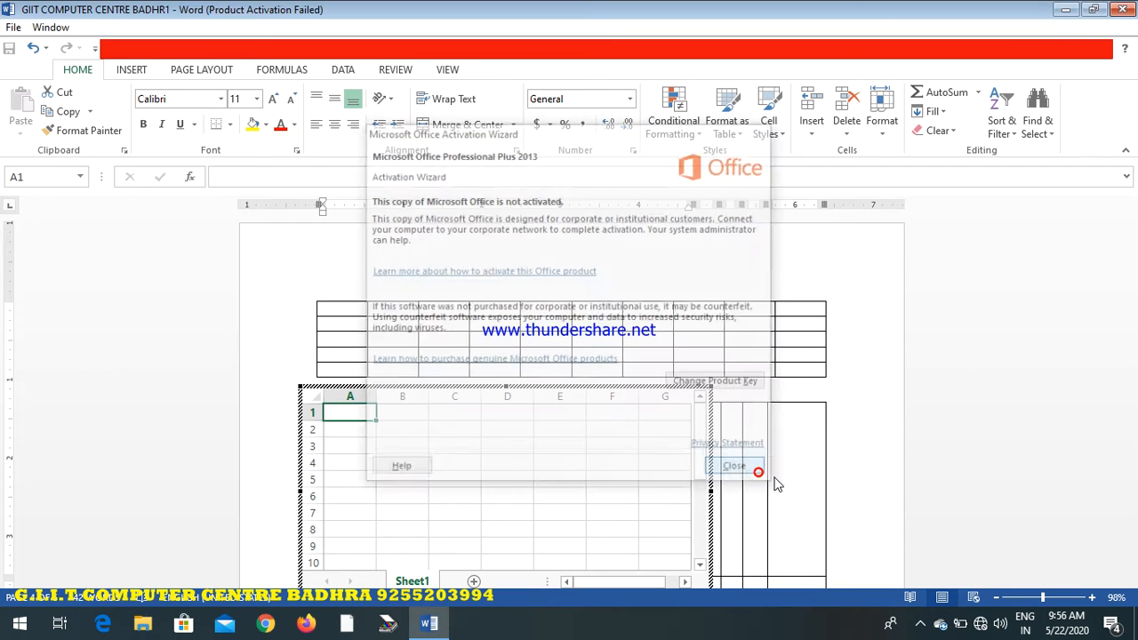
Leave the spreadsheet and insert the built-in Calendar 2 quick table from the first page
drag(1131, 412, 1127, 215)
click(613, 382)
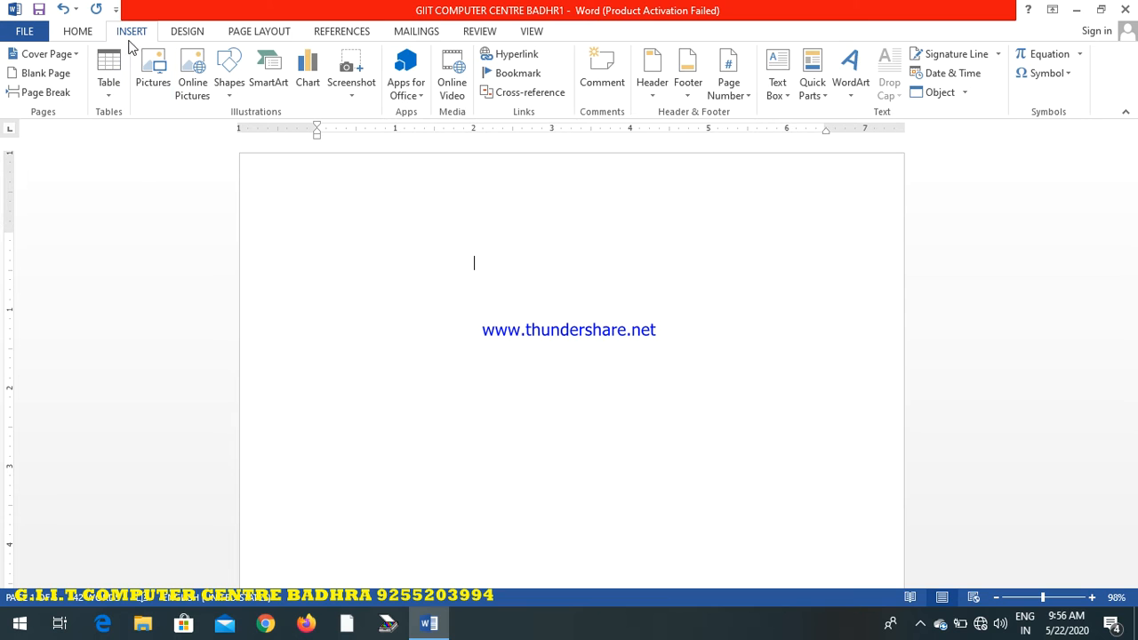
click(111, 89)
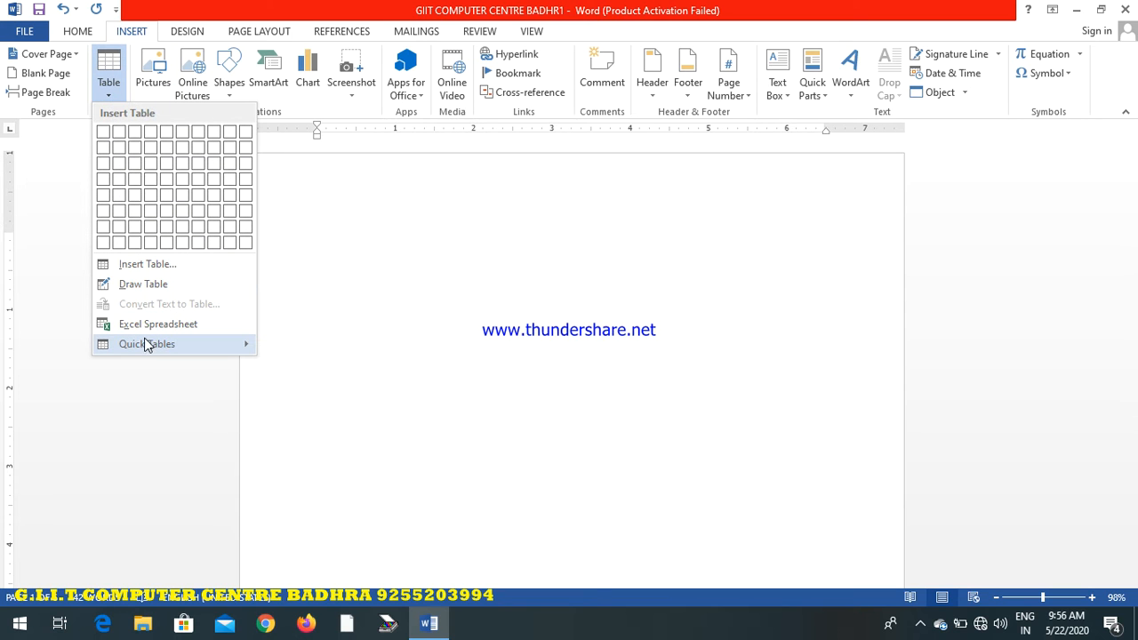
mouse_move(147, 344)
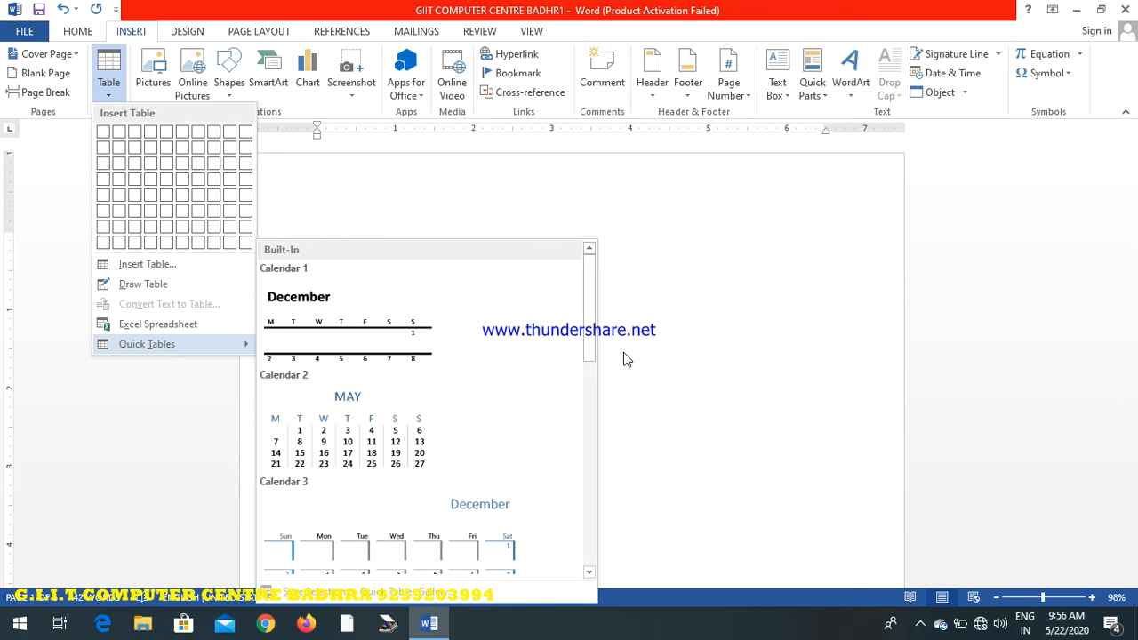
scroll(594, 355, down, 2)
drag(594, 355, 591, 258)
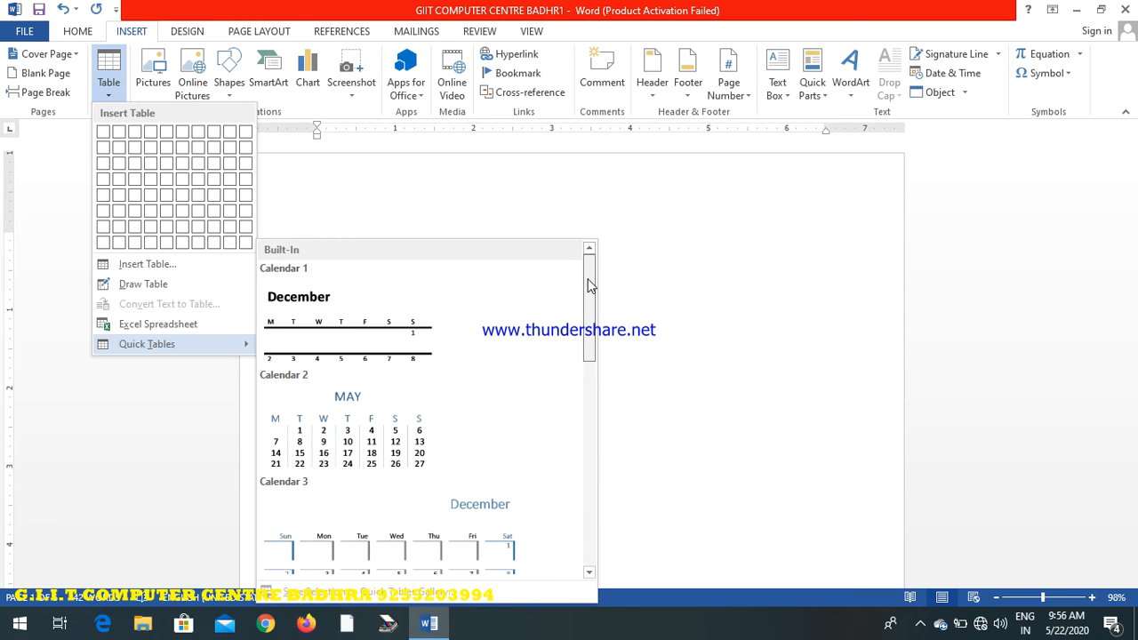
click(334, 444)
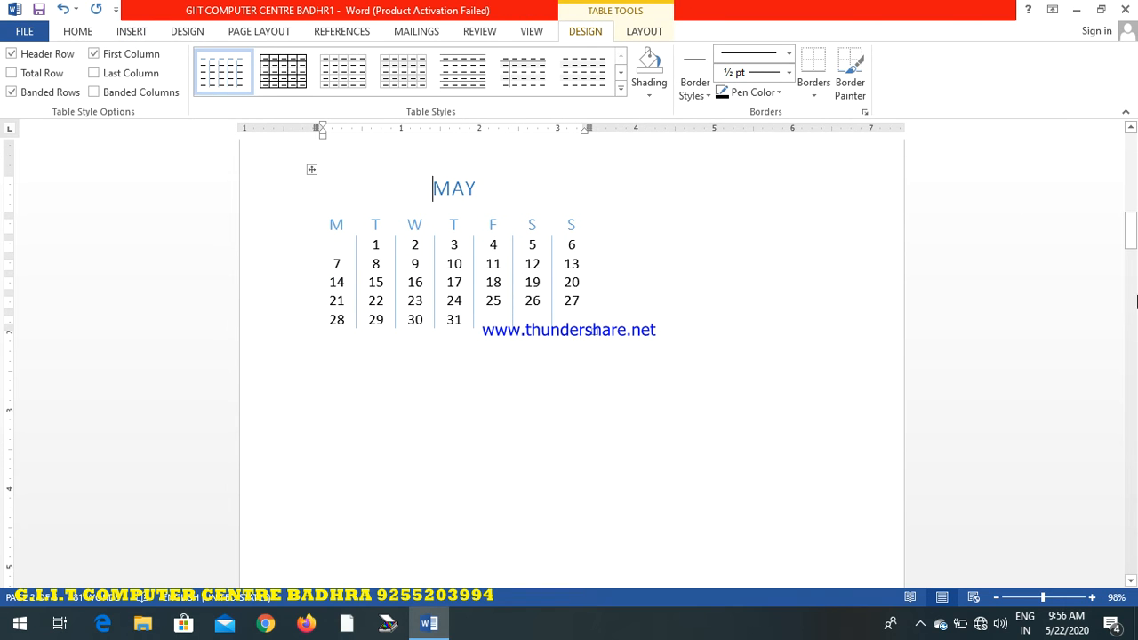
mouse_move(1132, 239)
mouse_down()
mouse_move(1128, 177)
mouse_move(1120, 240)
mouse_up()
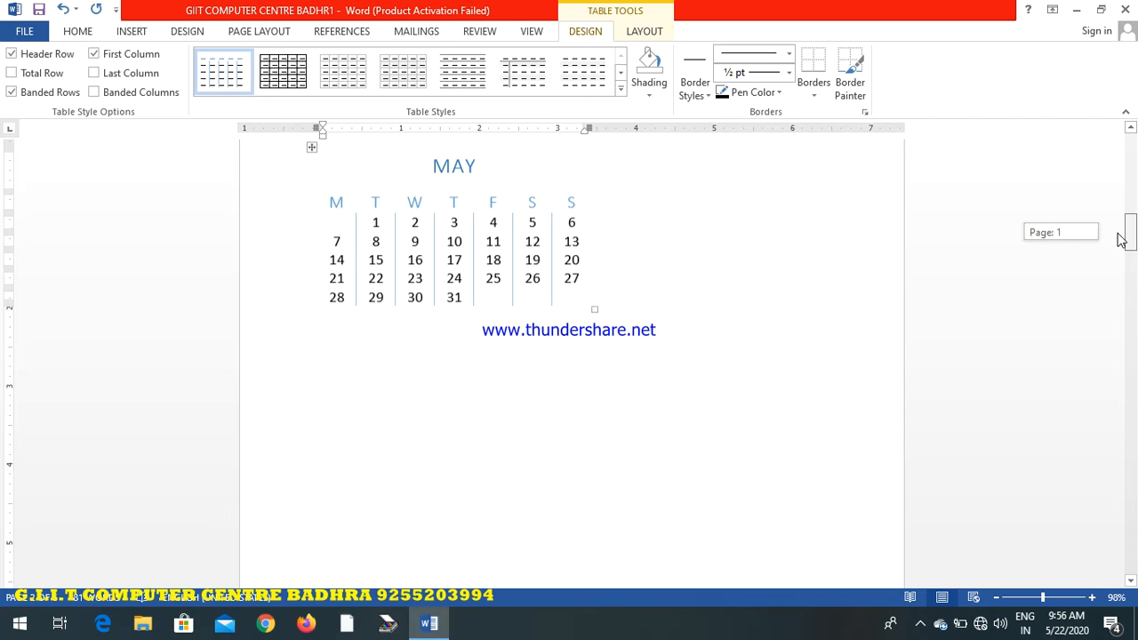
Enter the line ---+---+---+ at the top of the second page, above the May calendar, and start a new line
click(126, 34)
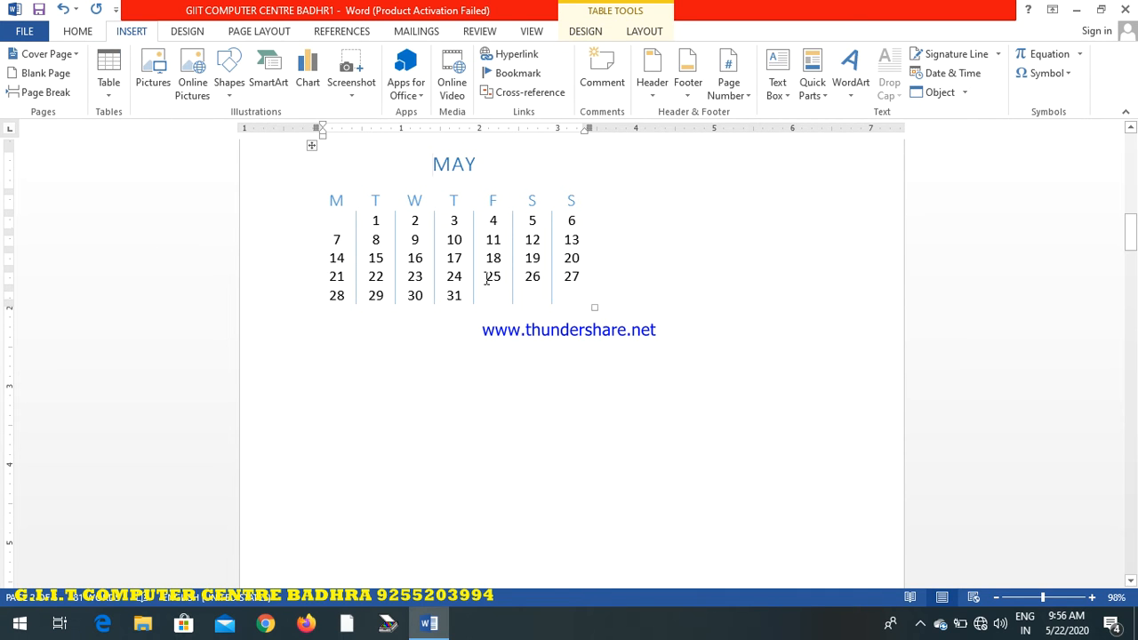
drag(1127, 241, 1132, 160)
click(512, 295)
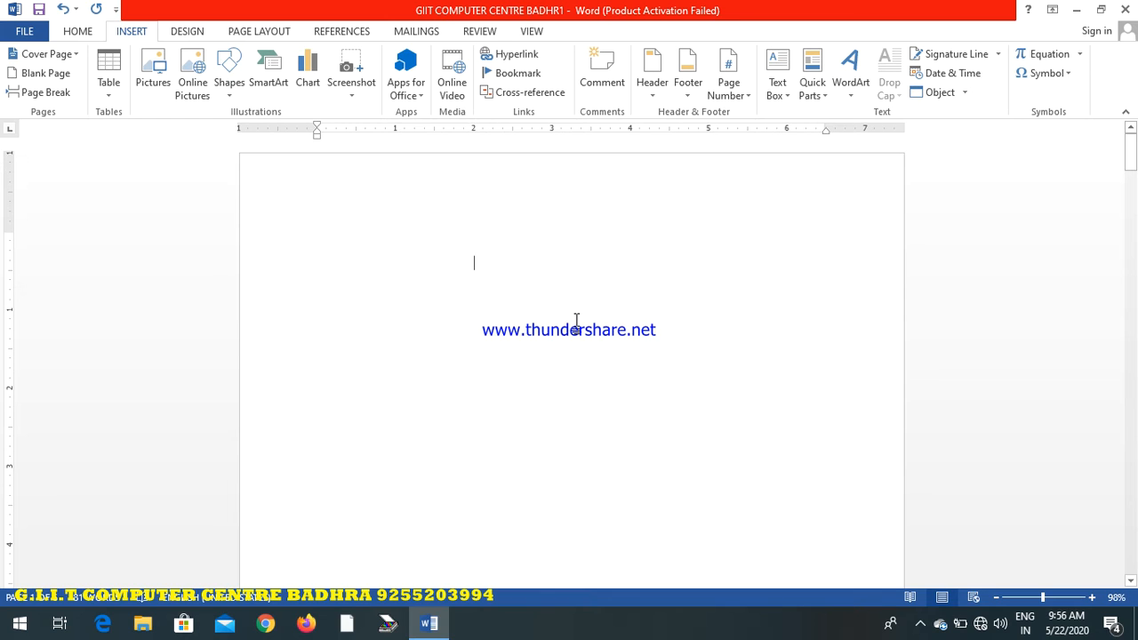
key(ctrl+Return)
text(-)
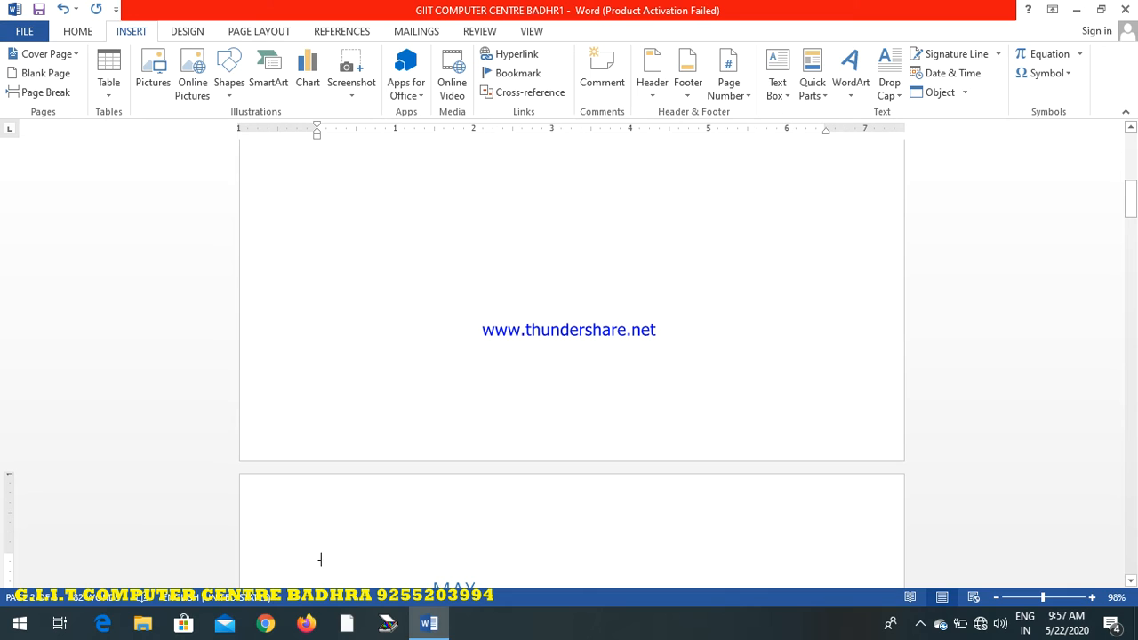
text(--+---+---+)
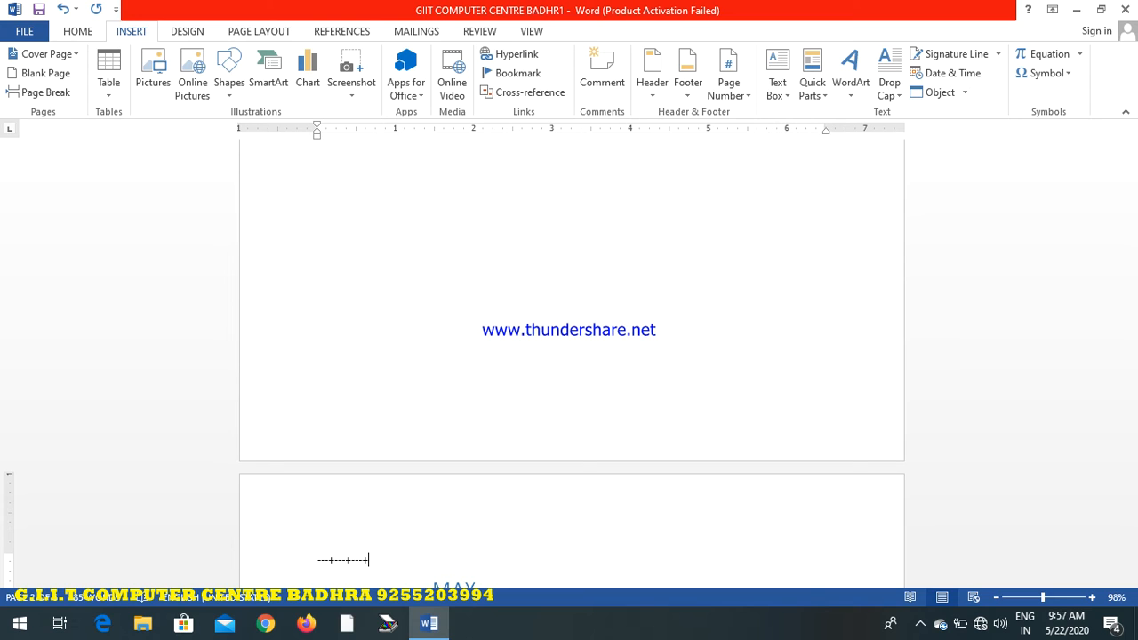
key(Return)
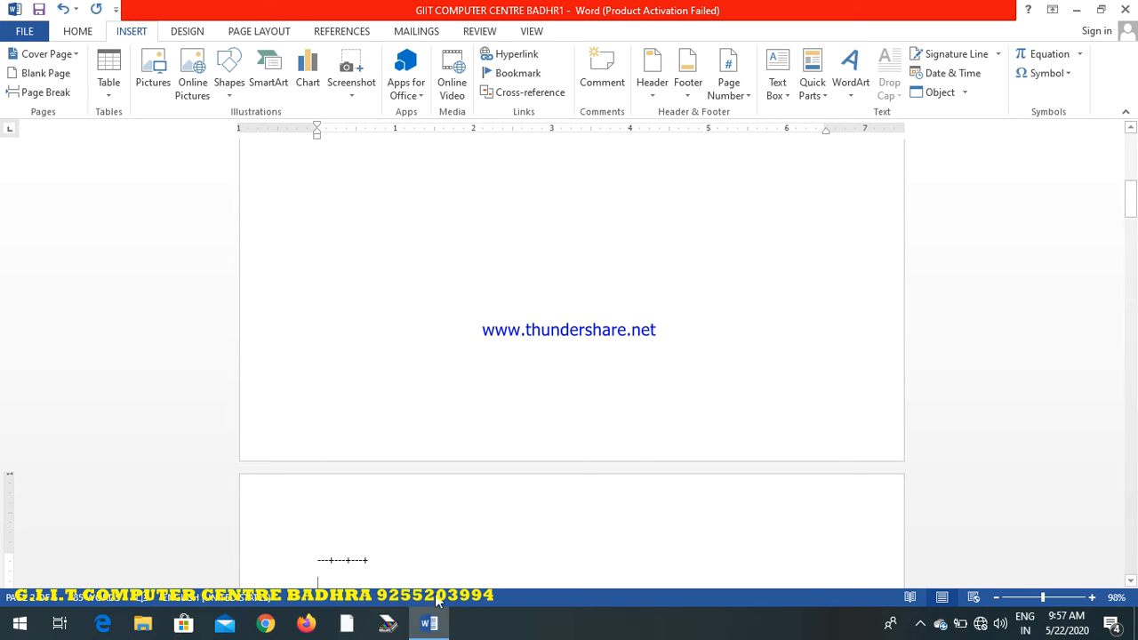
Add a + at the start of the ---+---+---+ line above the May calendar and start a new line
drag(390, 558, 304, 559)
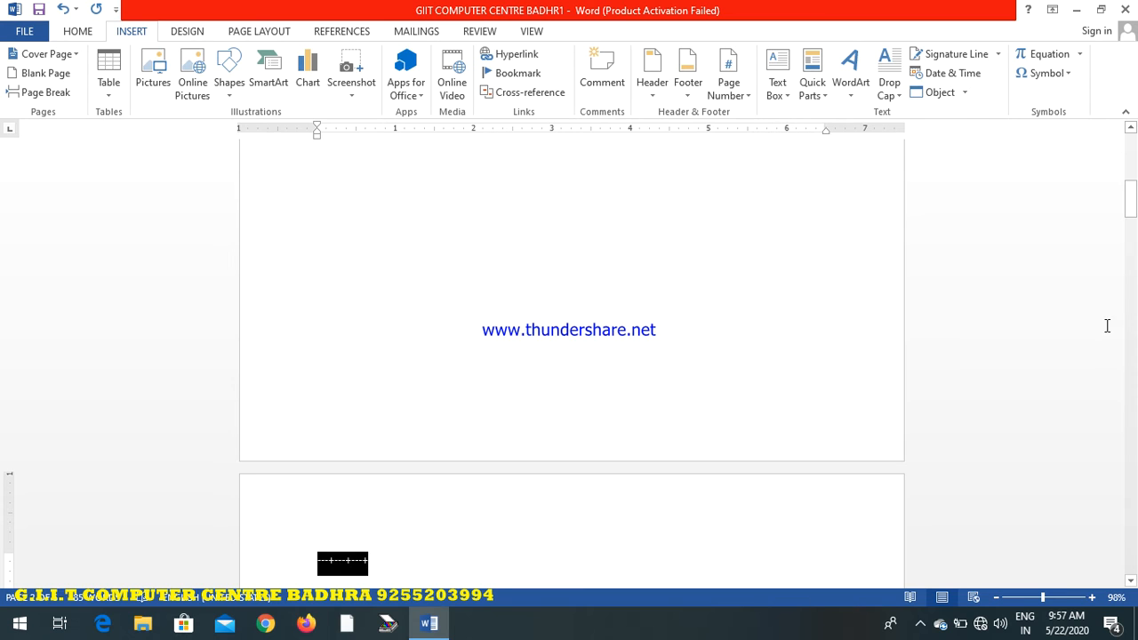
drag(1130, 201, 1131, 211)
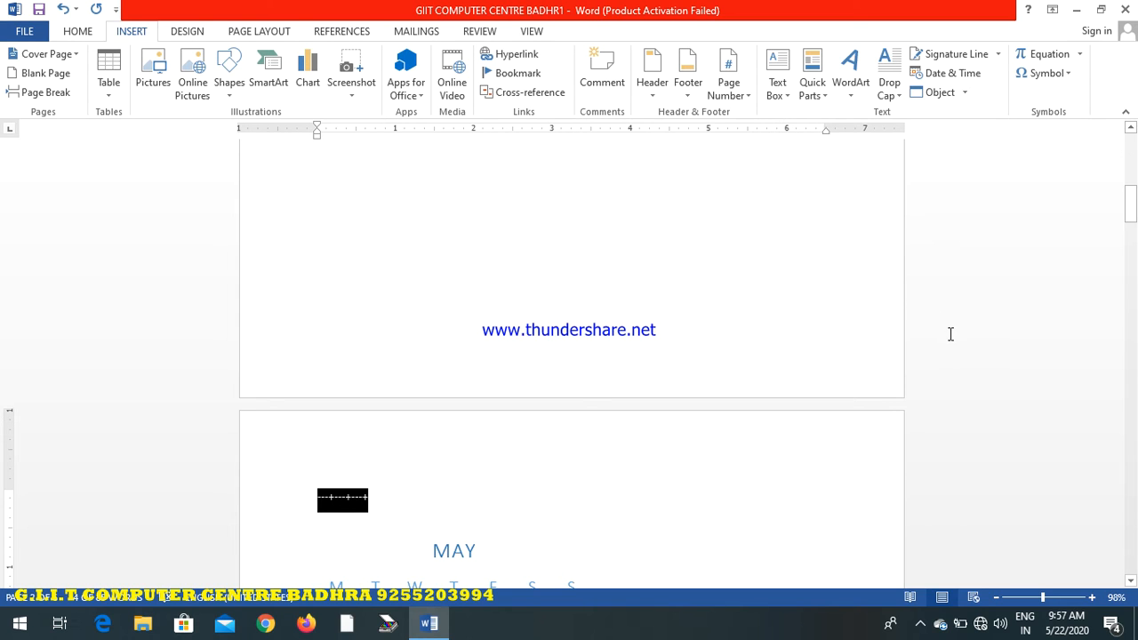
click(313, 504)
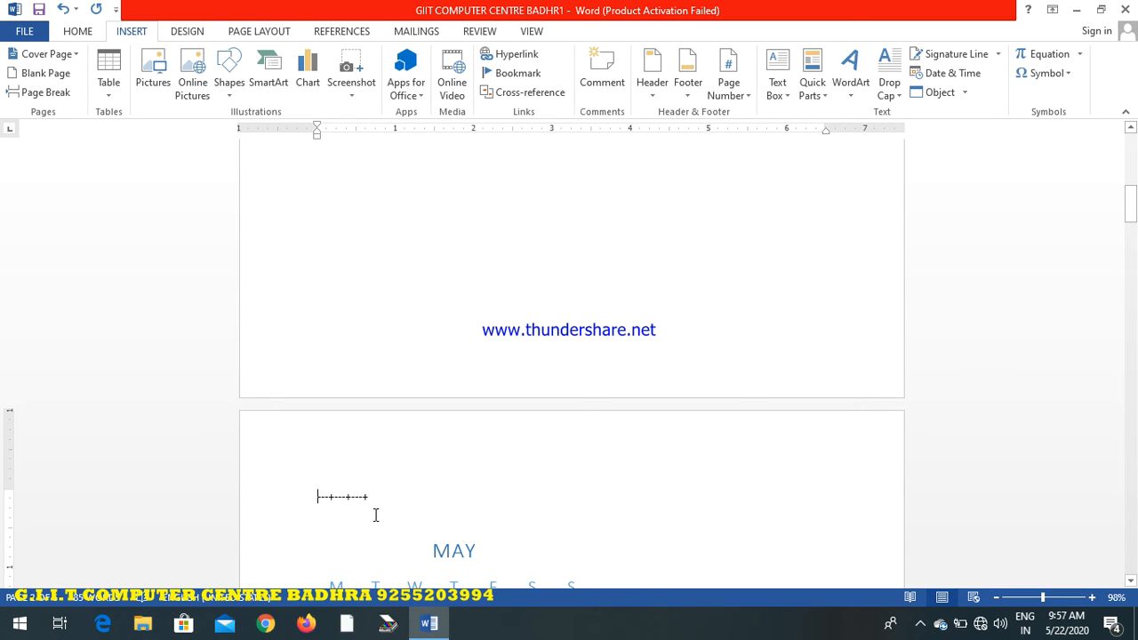
text(+)
key(Return)
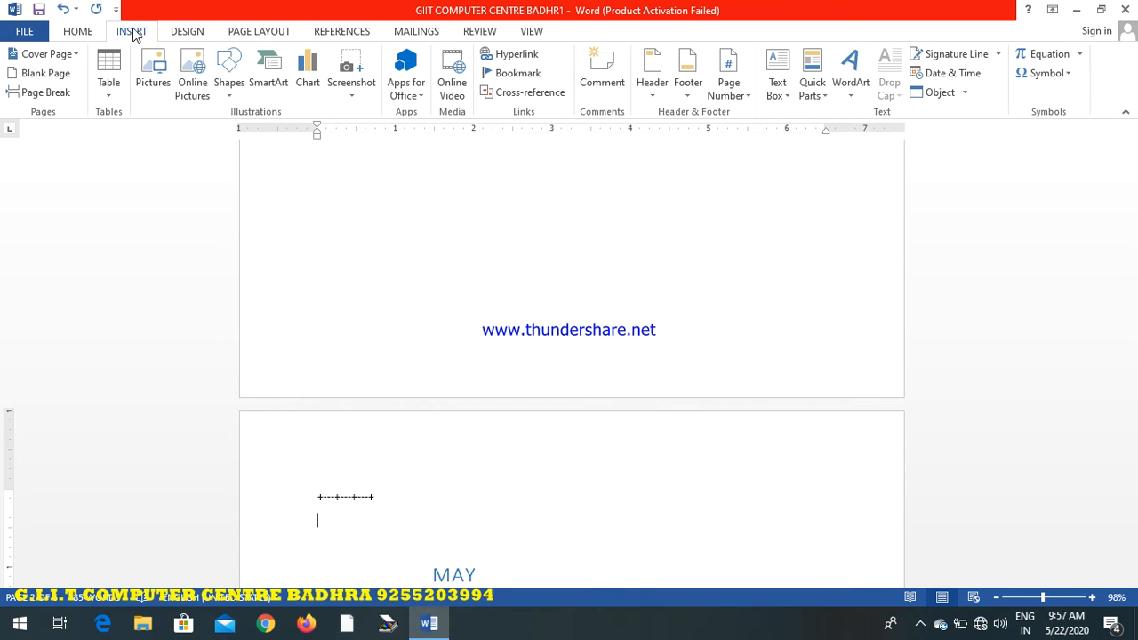
Insert the portrait photo from the Pictures folder at the new line above the May calendar
click(152, 77)
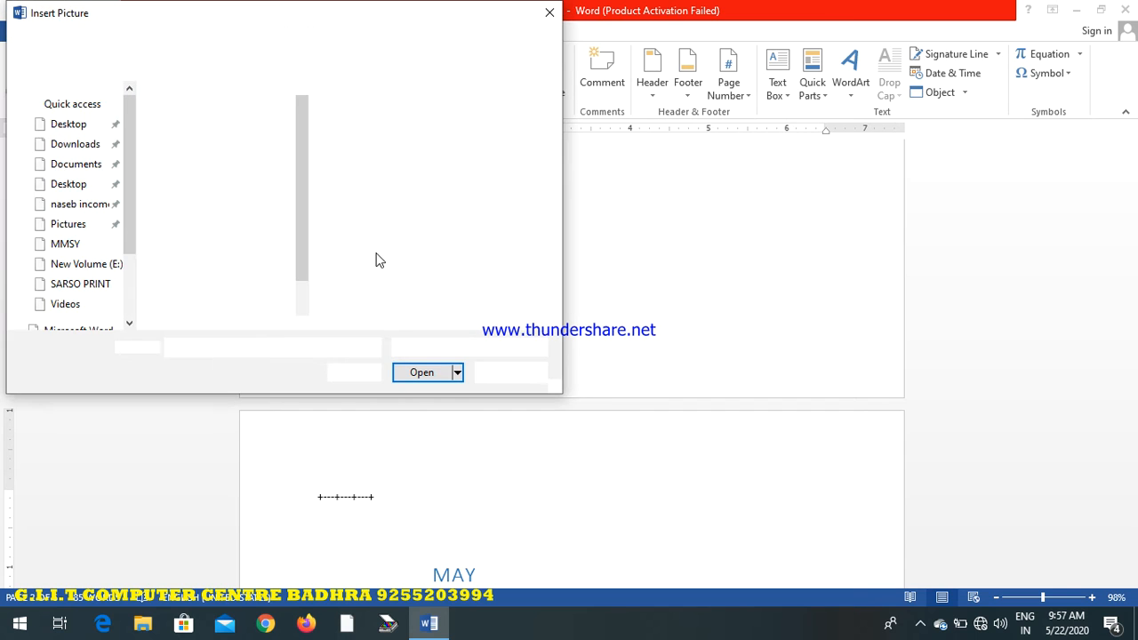
drag(302, 184, 305, 137)
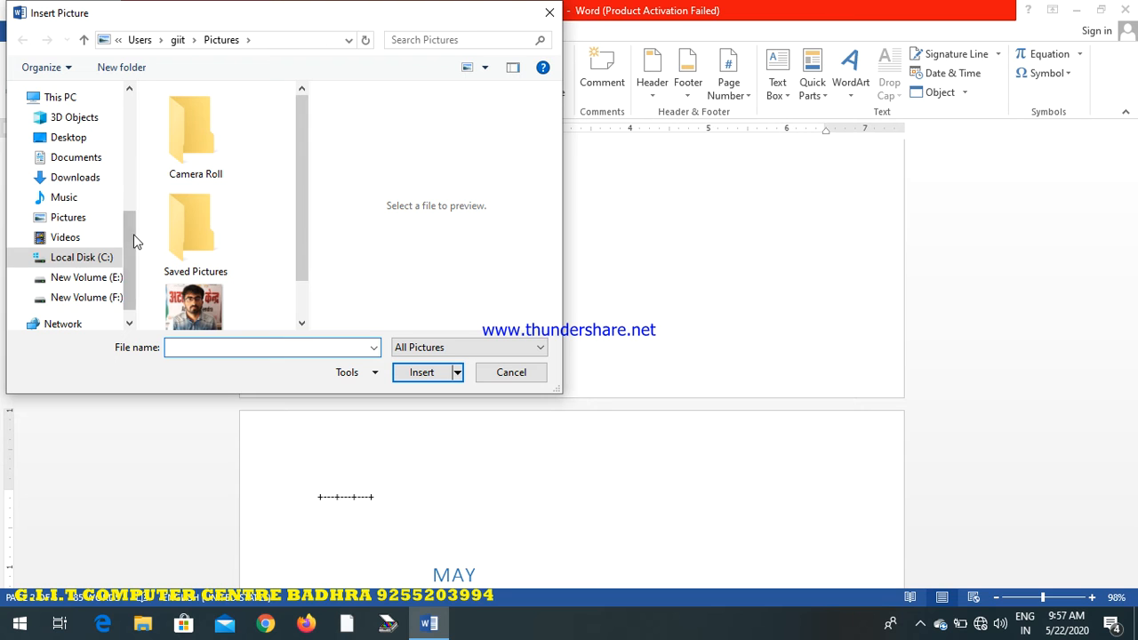
drag(132, 235, 132, 94)
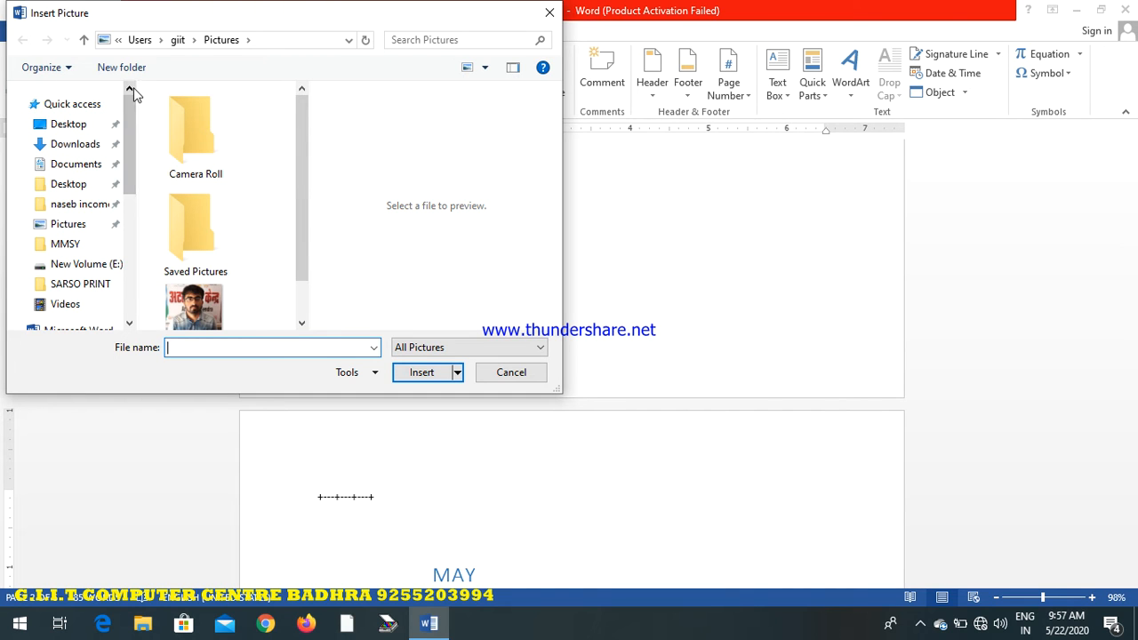
double_click(197, 253)
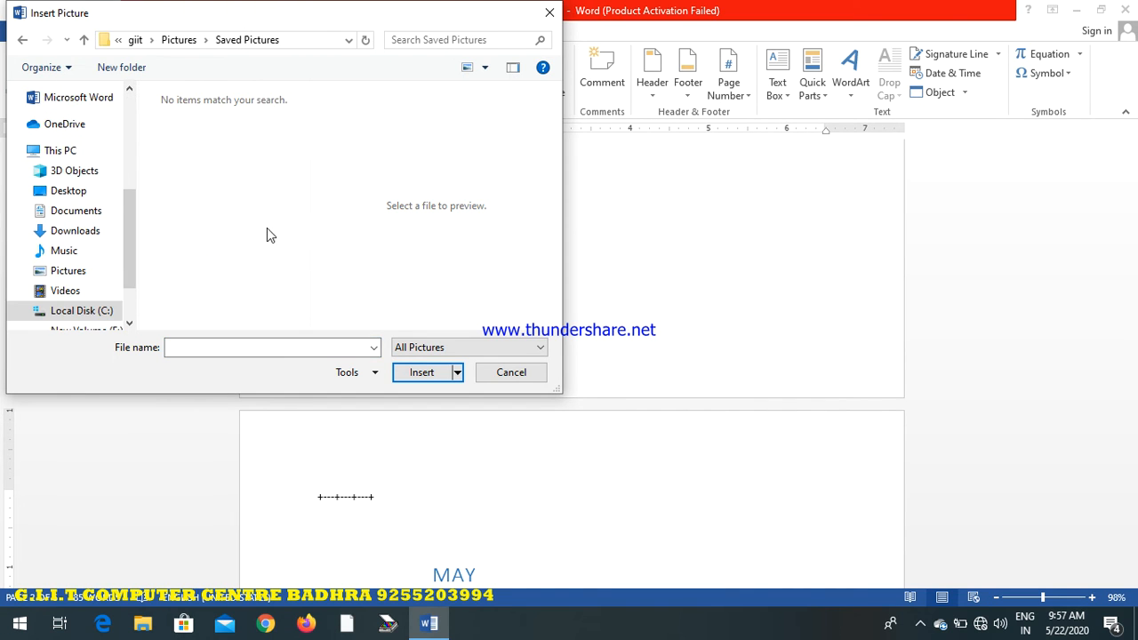
drag(132, 233, 127, 124)
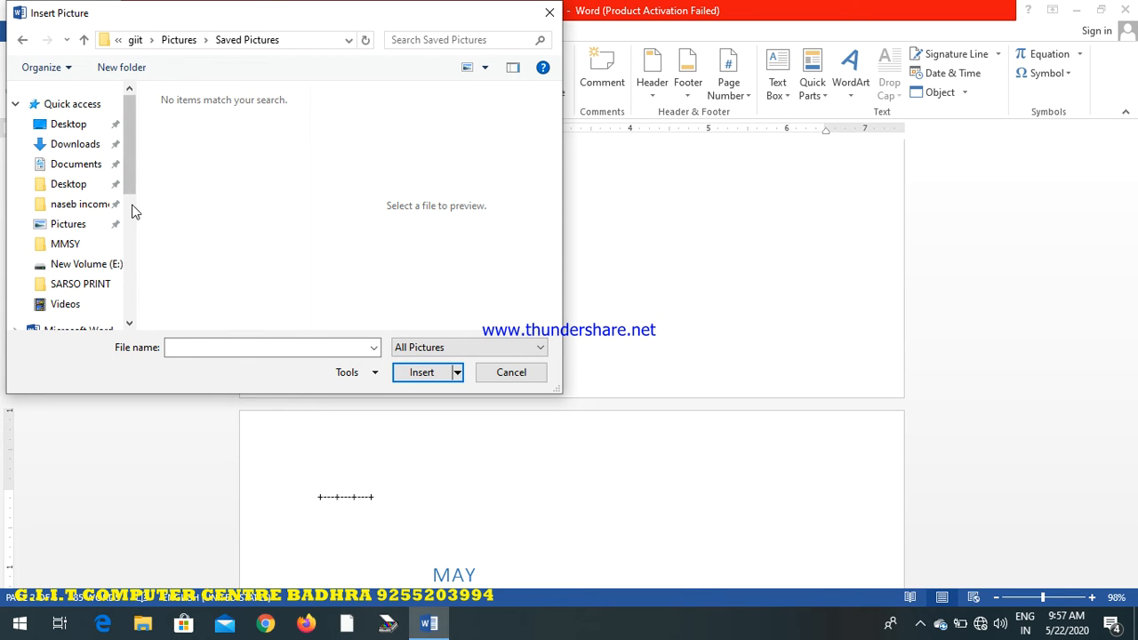
click(69, 223)
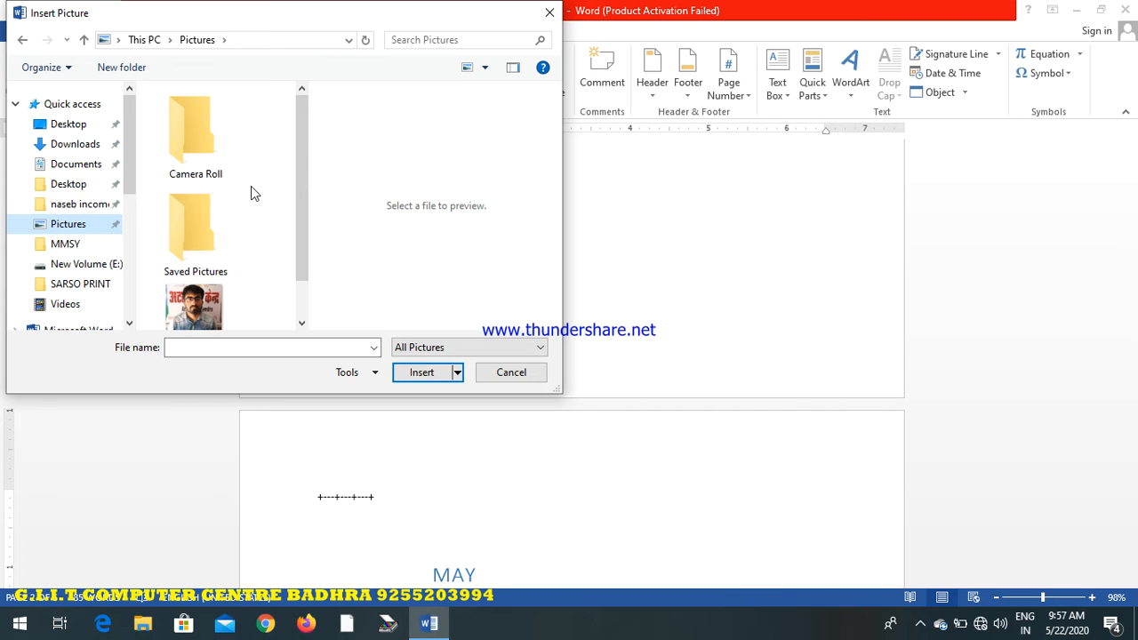
drag(298, 165, 302, 244)
click(194, 271)
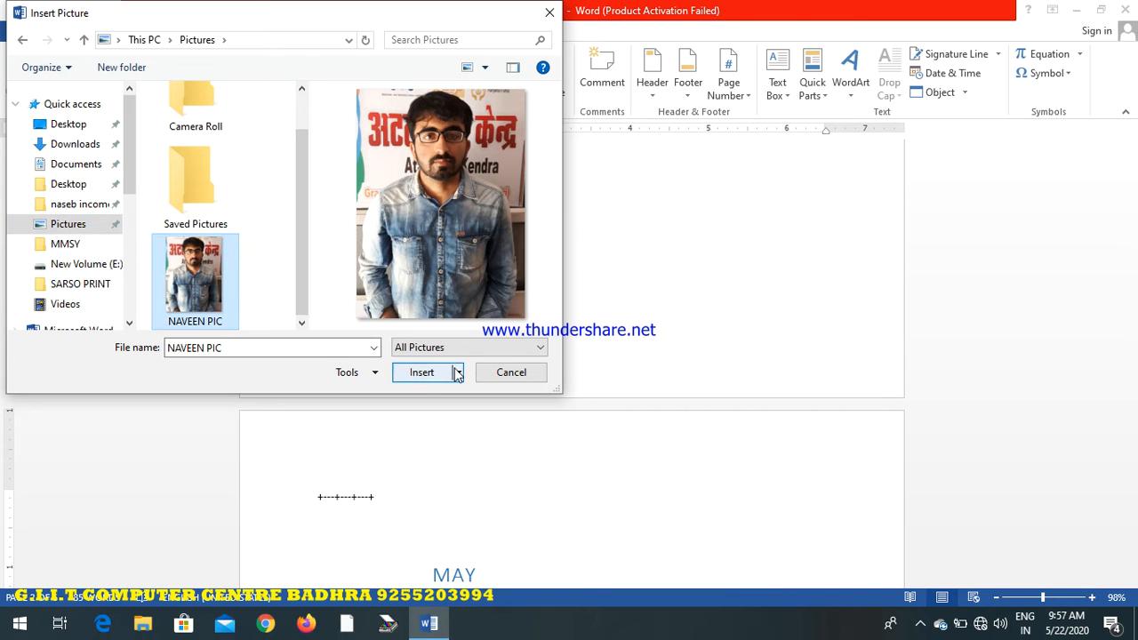
click(415, 372)
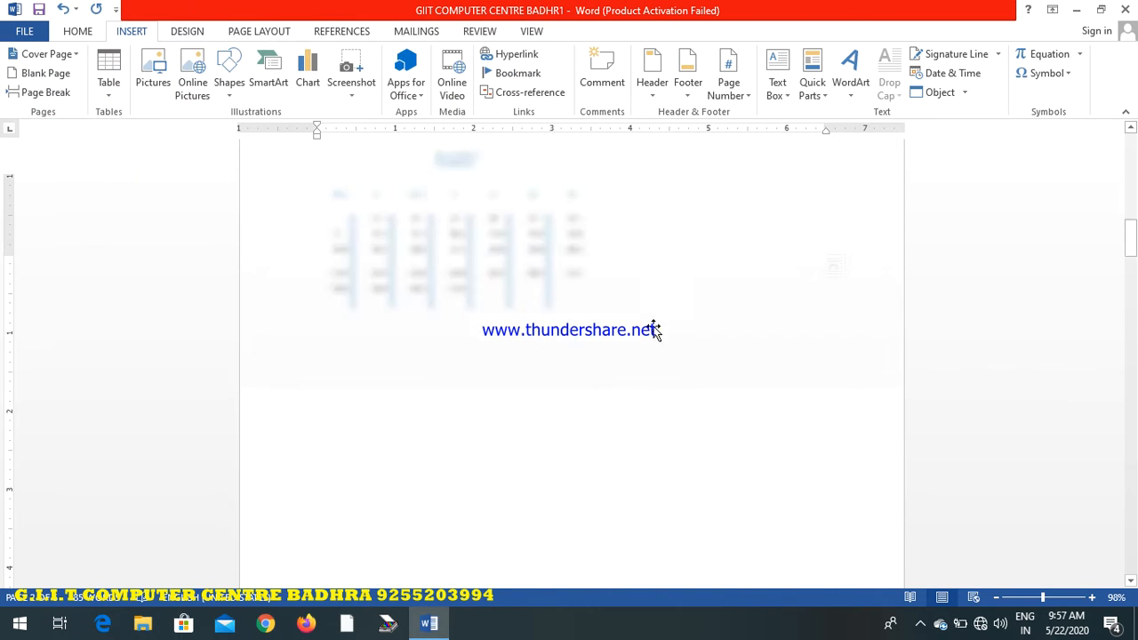
mouse_move(1130, 257)
mouse_down()
mouse_move(1127, 272)
mouse_move(1124, 253)
mouse_up()
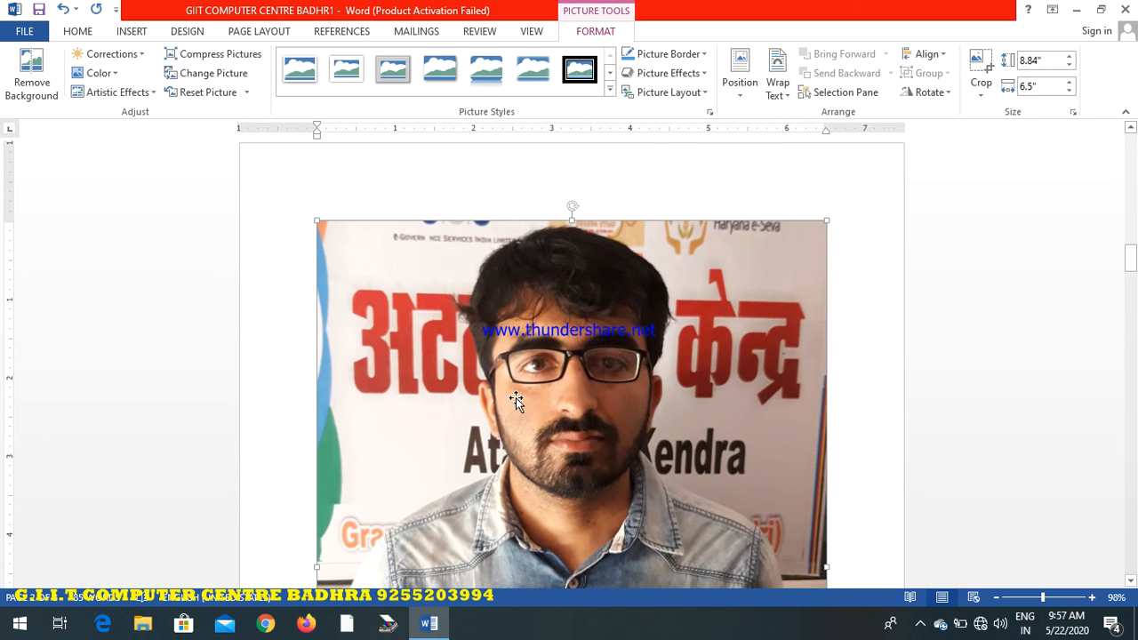
Rotate the inserted photo clockwise and apply the oval picture style with a black border
drag(571, 209, 672, 259)
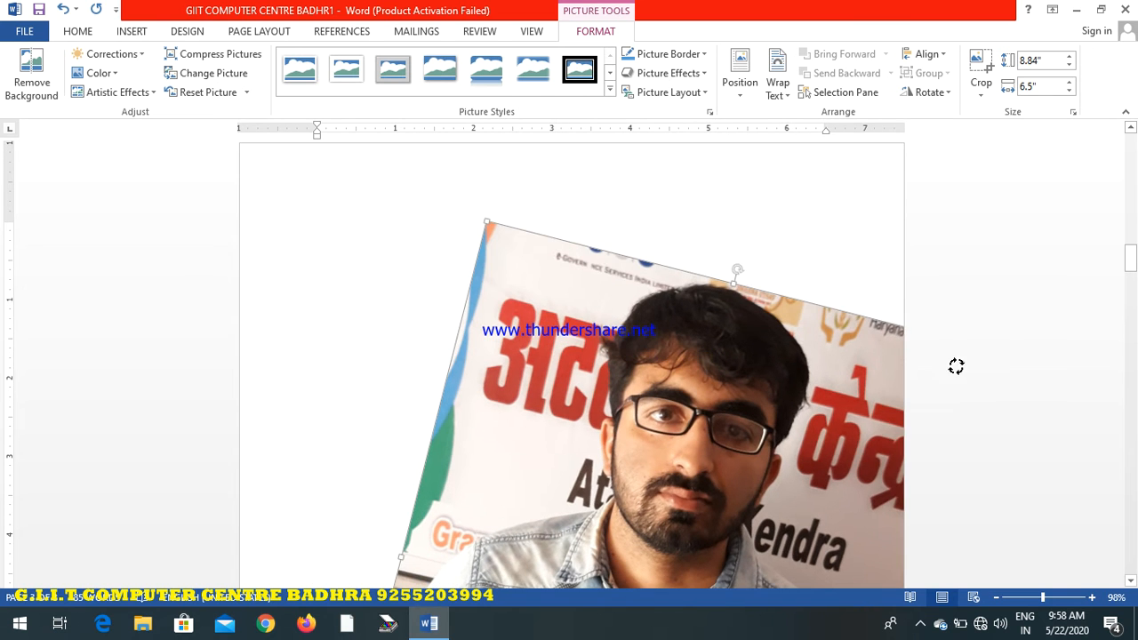
drag(615, 400, 472, 354)
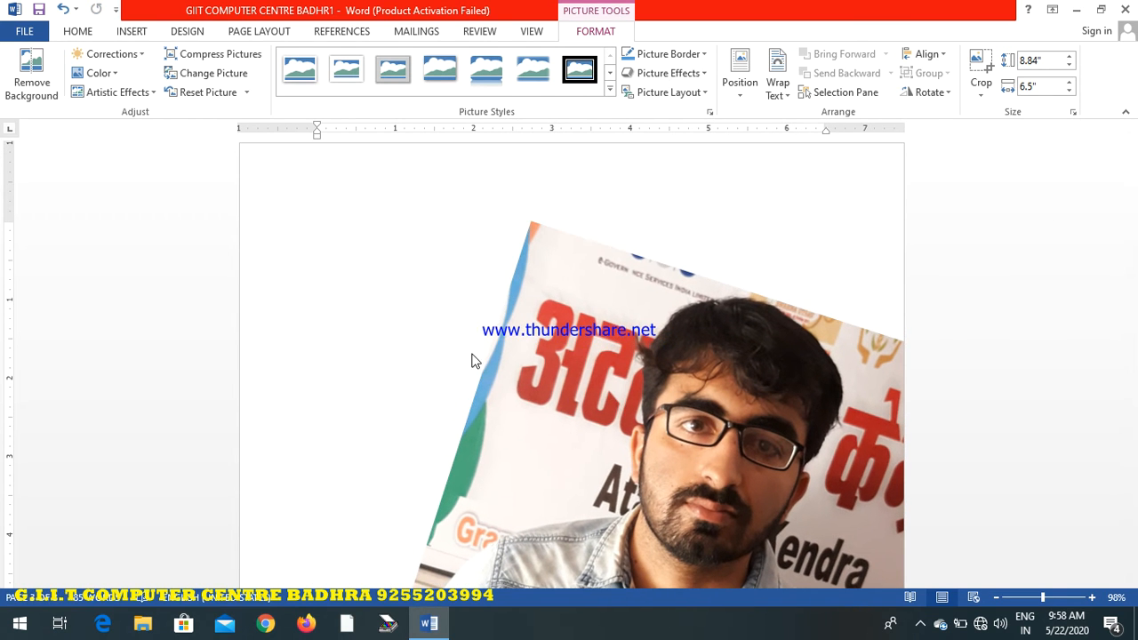
click(547, 270)
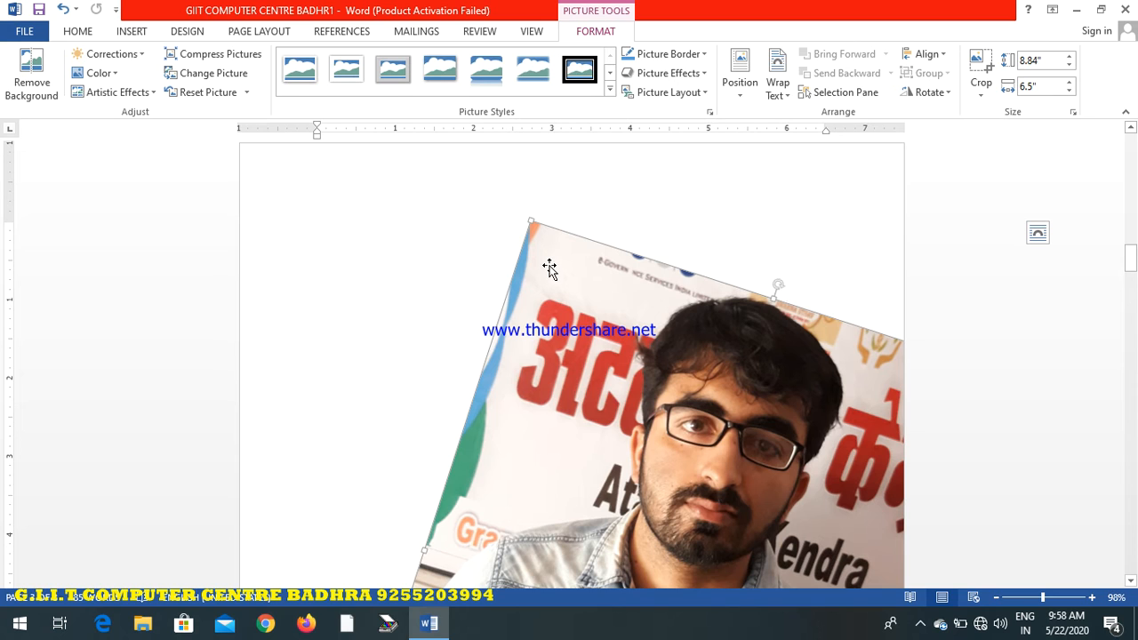
click(610, 88)
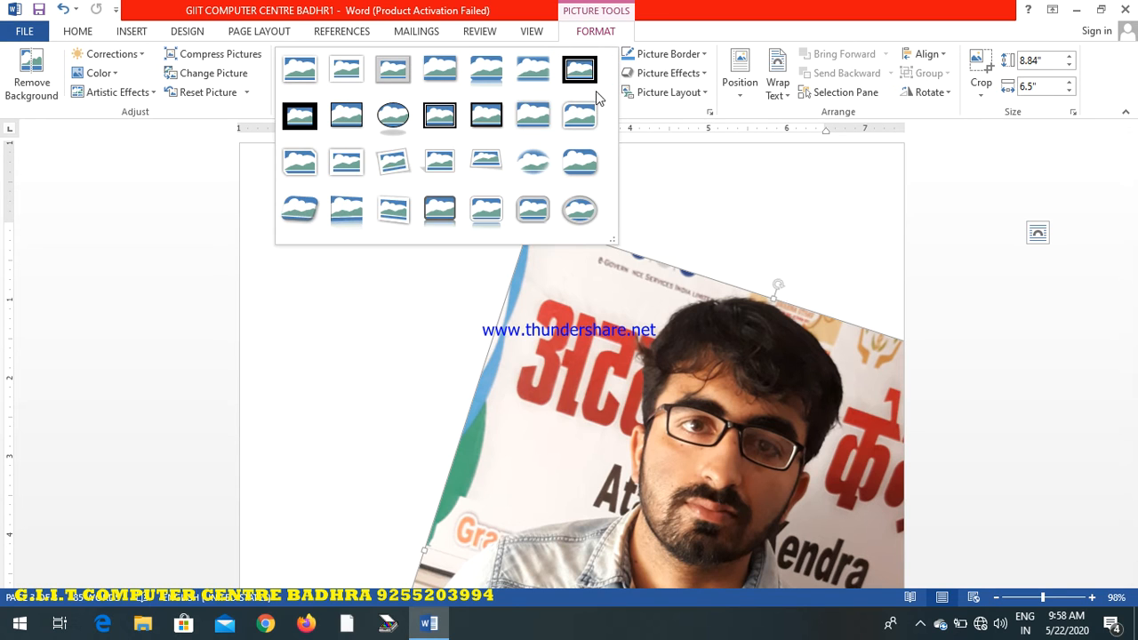
click(396, 115)
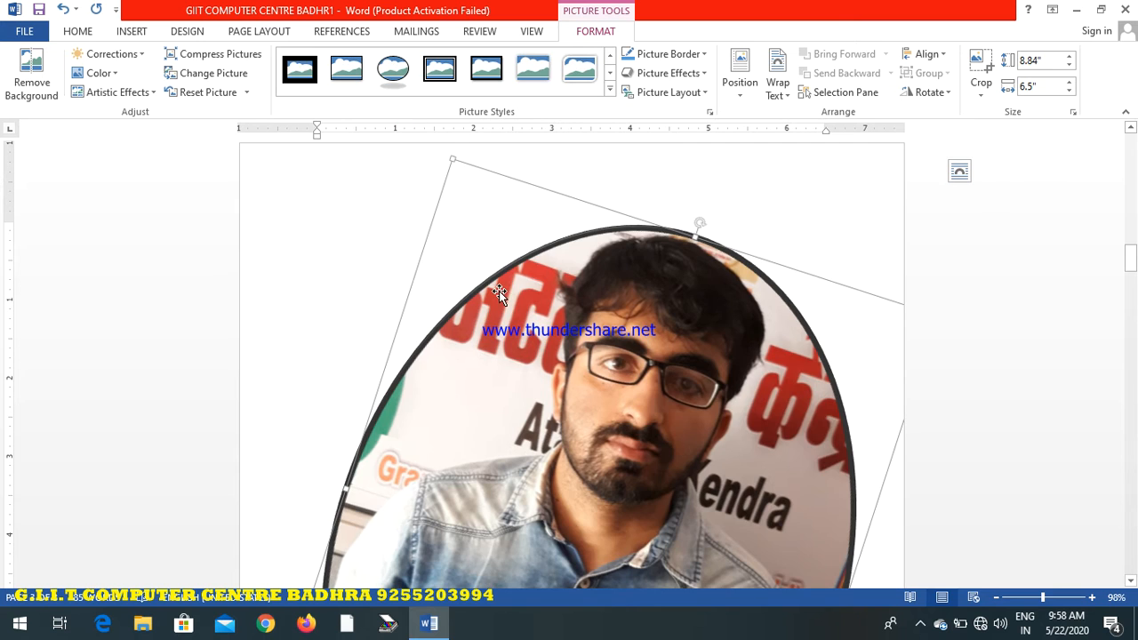
Select the line holding the oval photo and delete it from the document
mouse_move(1131, 269)
mouse_down()
mouse_move(1131, 302)
mouse_move(1130, 246)
mouse_move(1130, 267)
mouse_up()
click(272, 236)
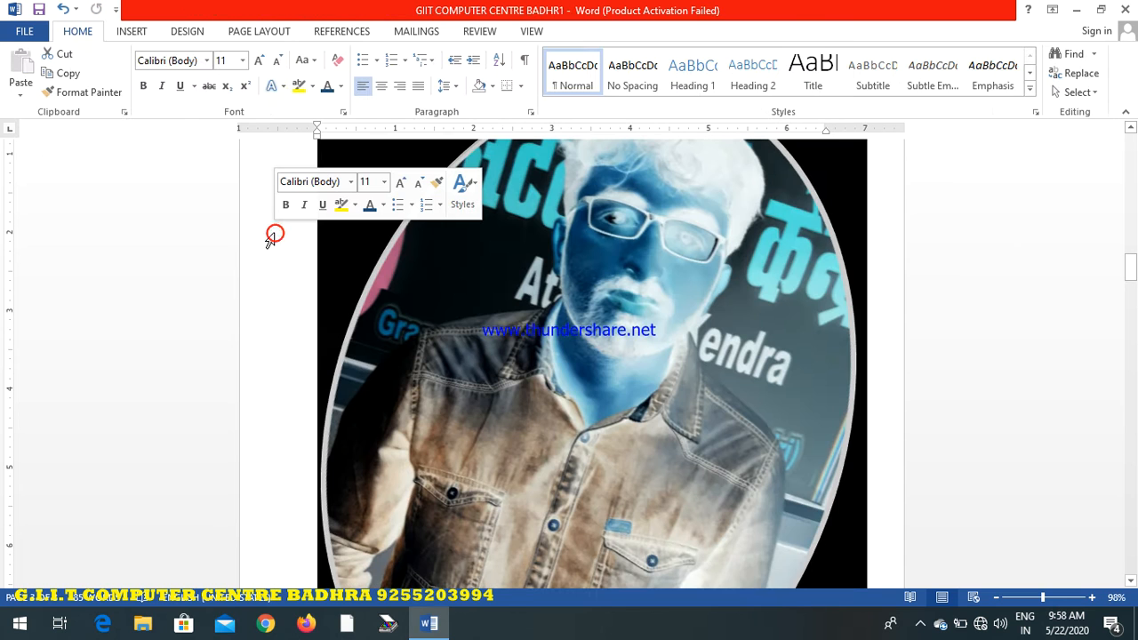
key(Delete)
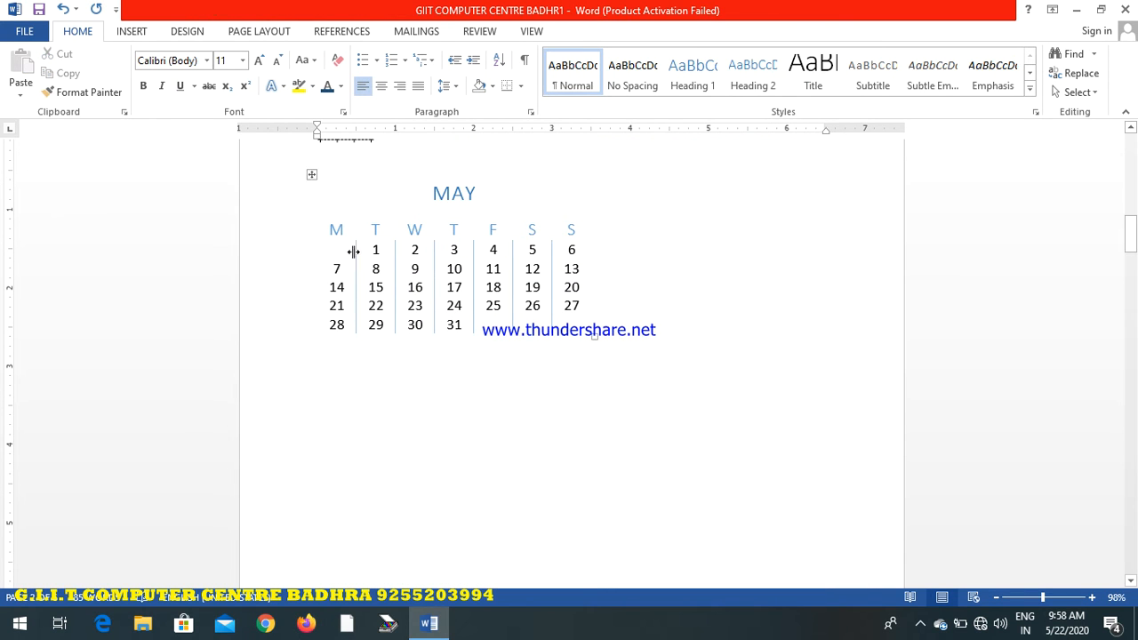
Draw a five-pointed star about 3.4 inches wide and 2.3 inches tall below the May calendar, and deselect it
click(131, 32)
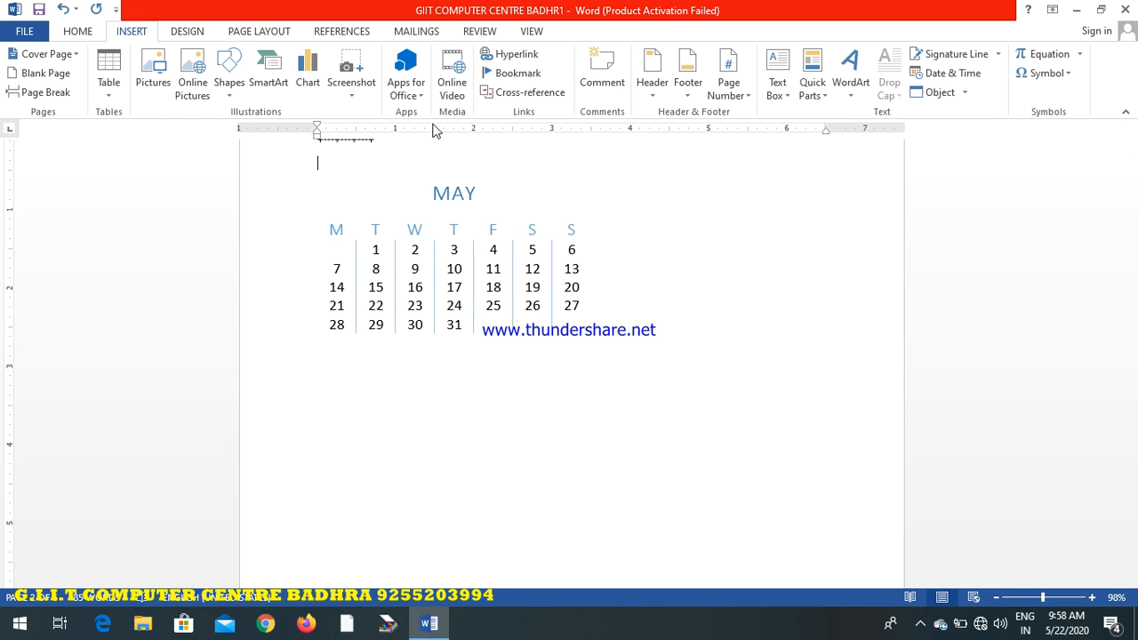
click(231, 96)
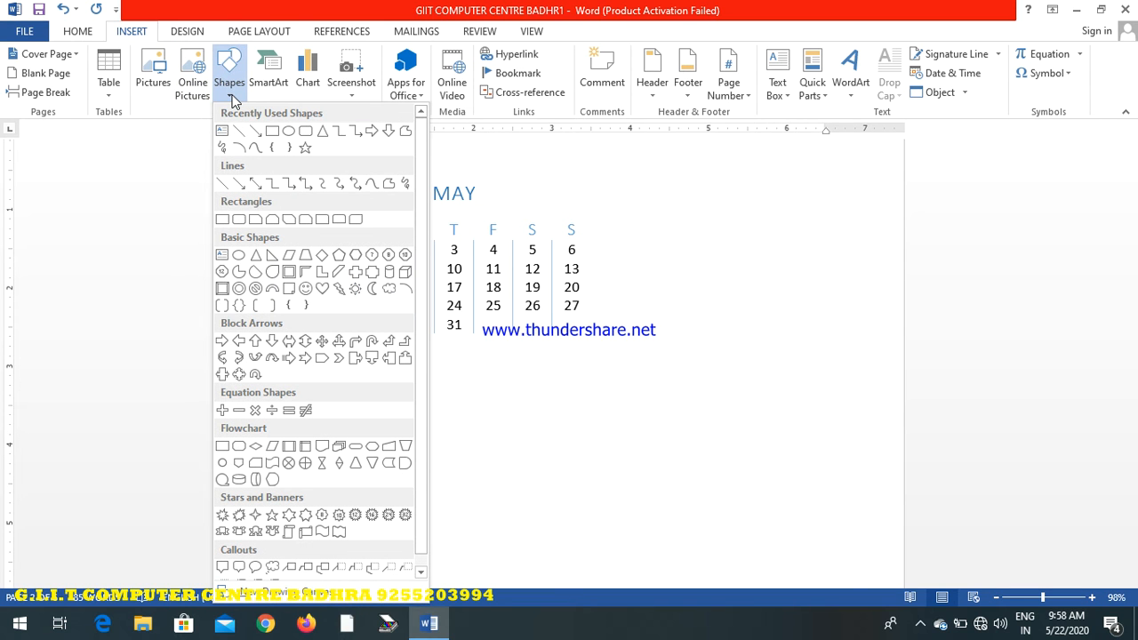
click(304, 147)
mouse_move(339, 356)
mouse_down()
mouse_move(451, 480)
mouse_move(606, 540)
mouse_up()
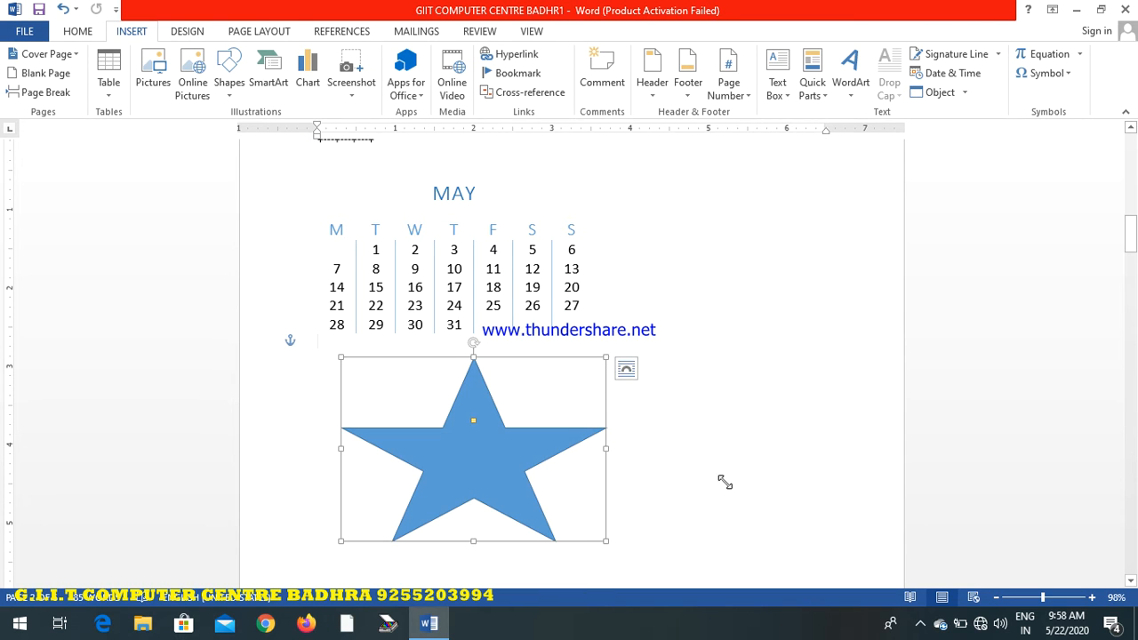
click(727, 480)
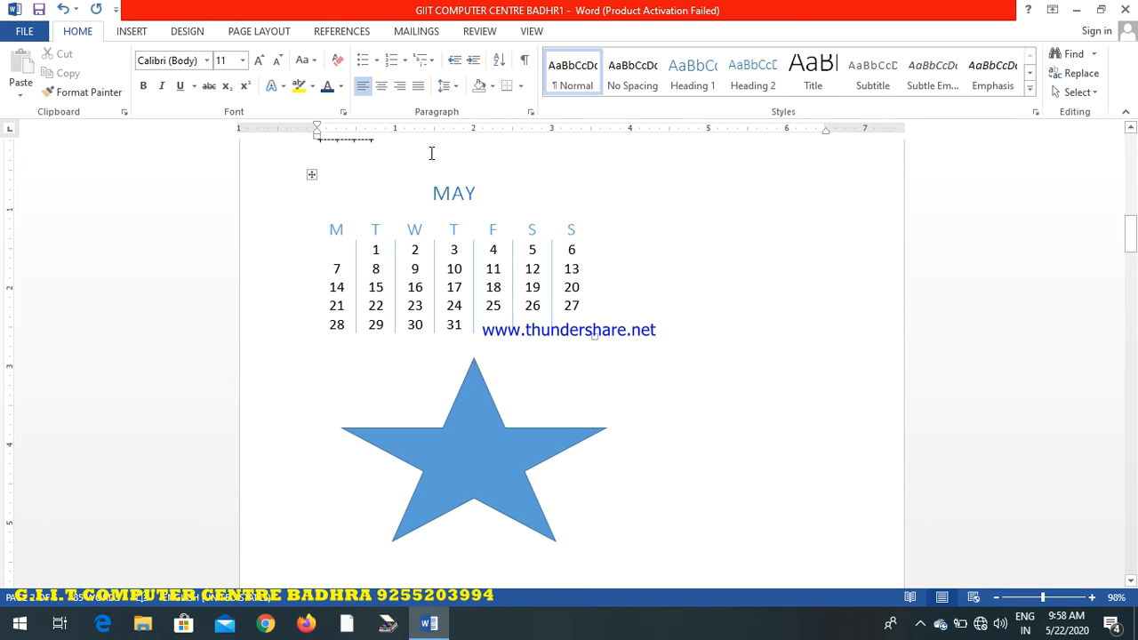
Insert a clustered column chart with the default sample data
click(132, 31)
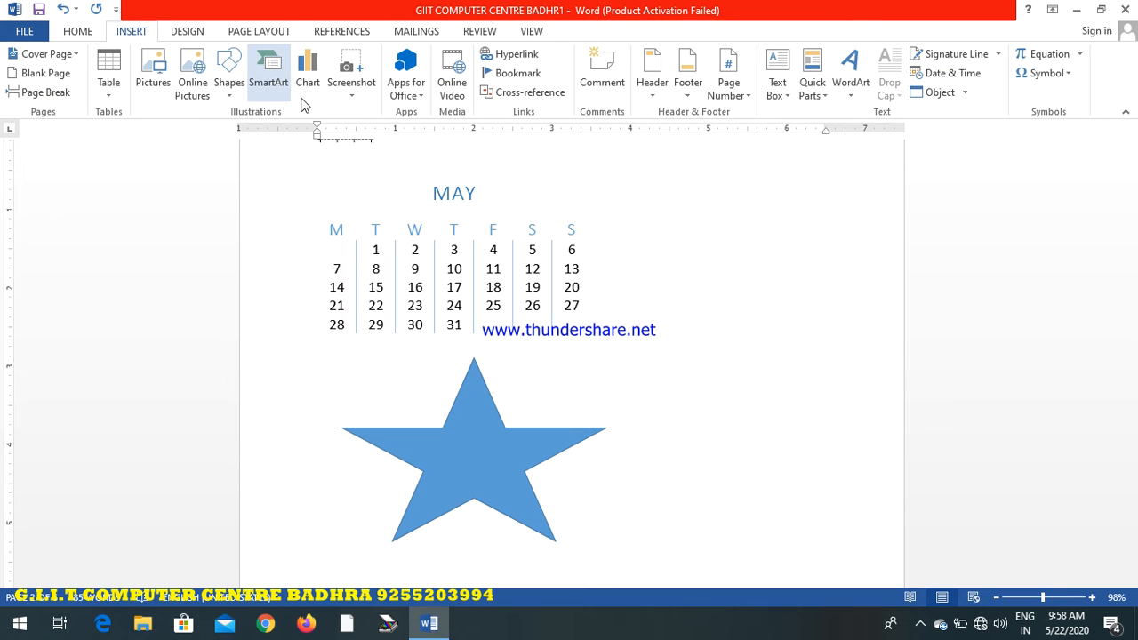
click(306, 80)
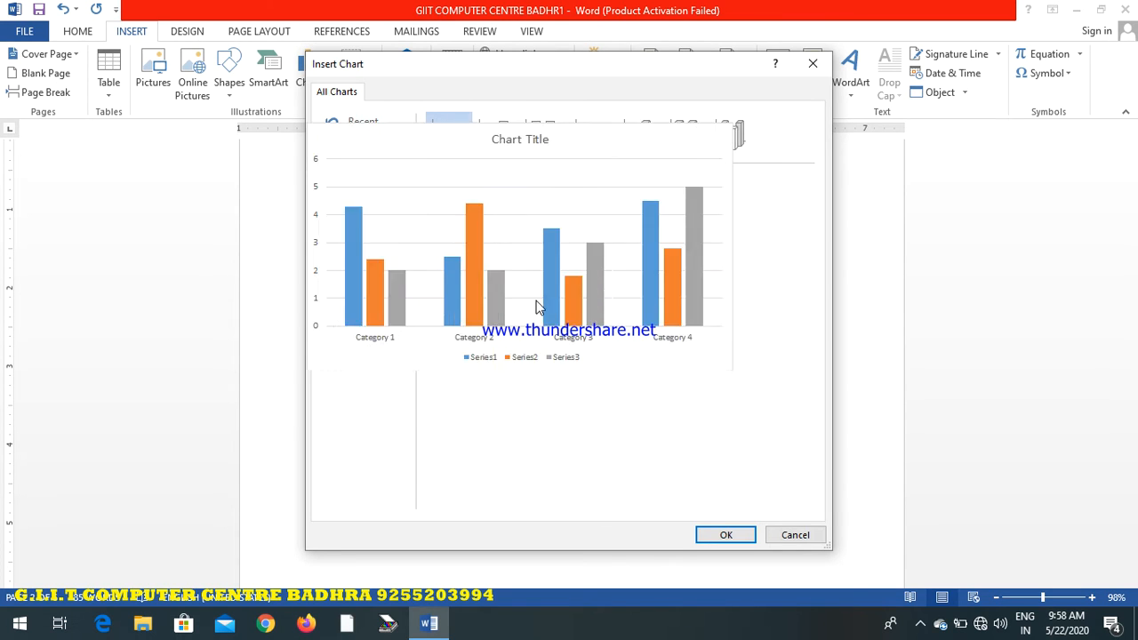
click(725, 535)
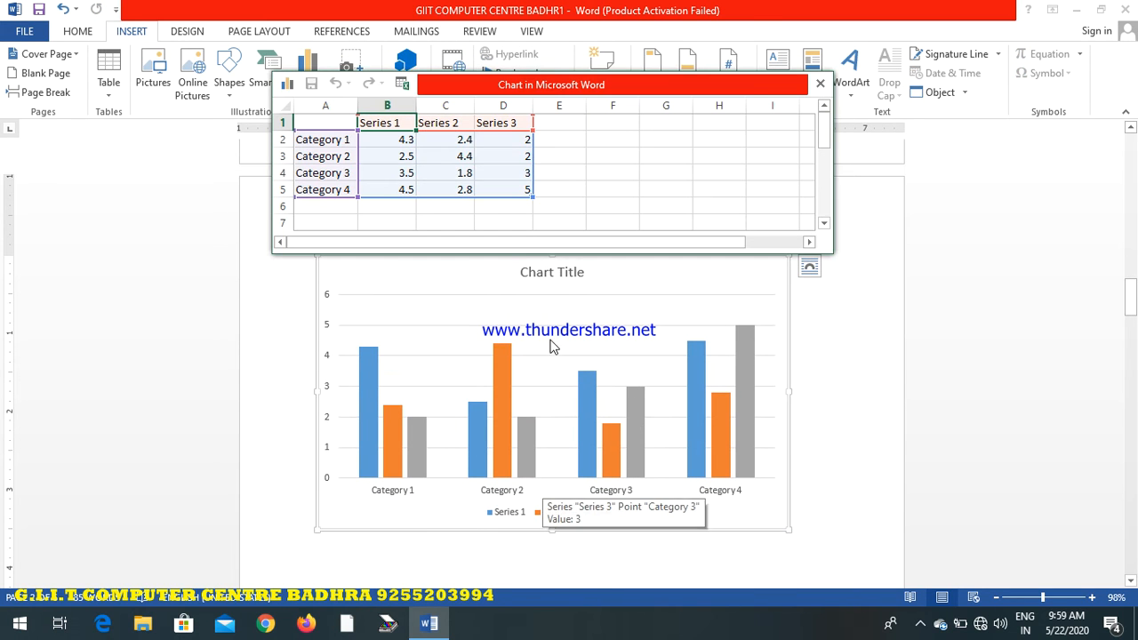
Set the Series 2 value for Category 3 to 3.5 in the chart data and close the data sheet
click(721, 348)
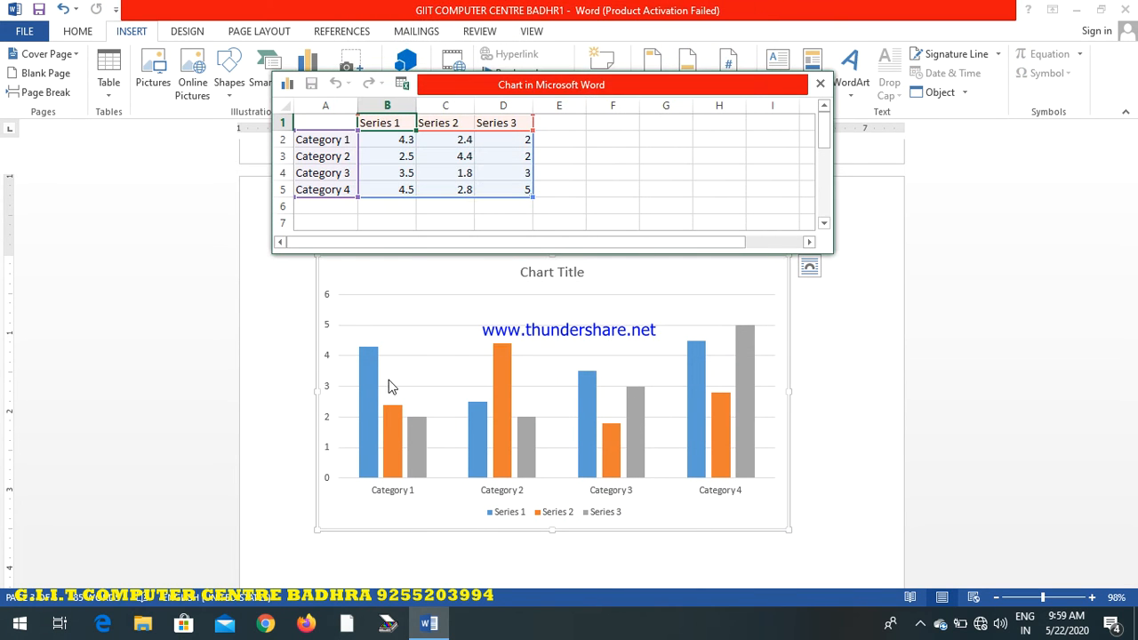
click(451, 140)
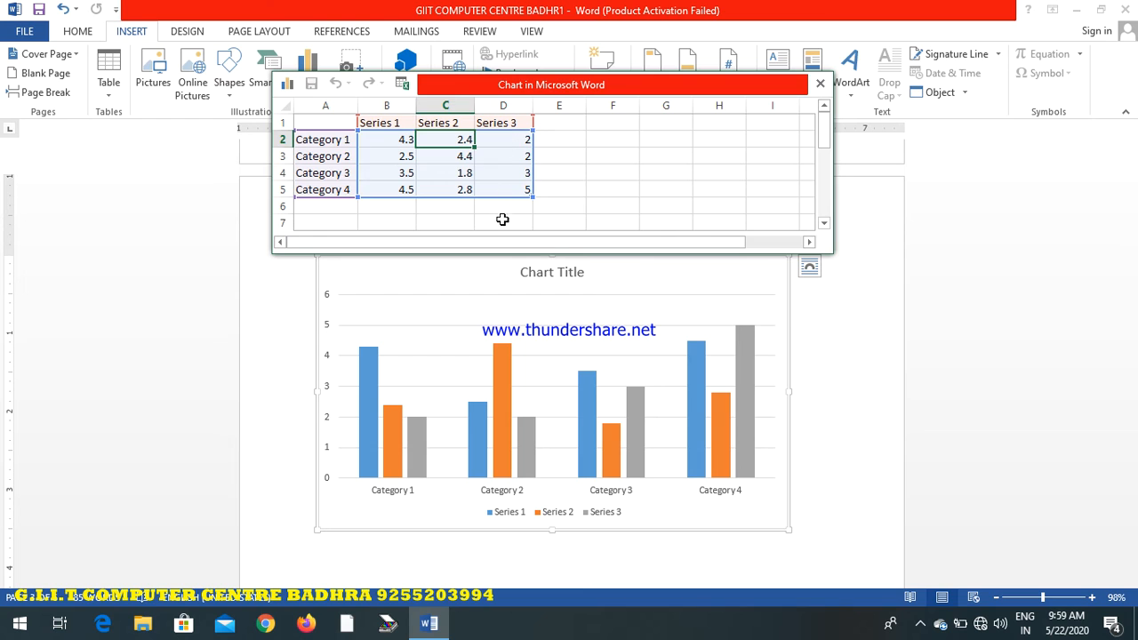
click(509, 145)
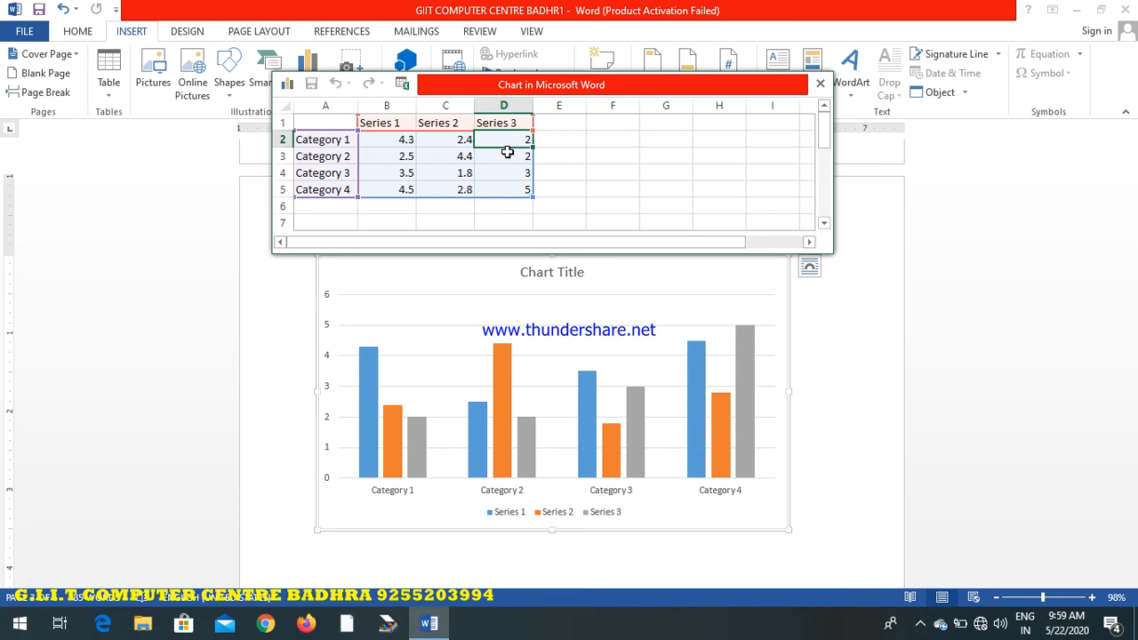
click(506, 155)
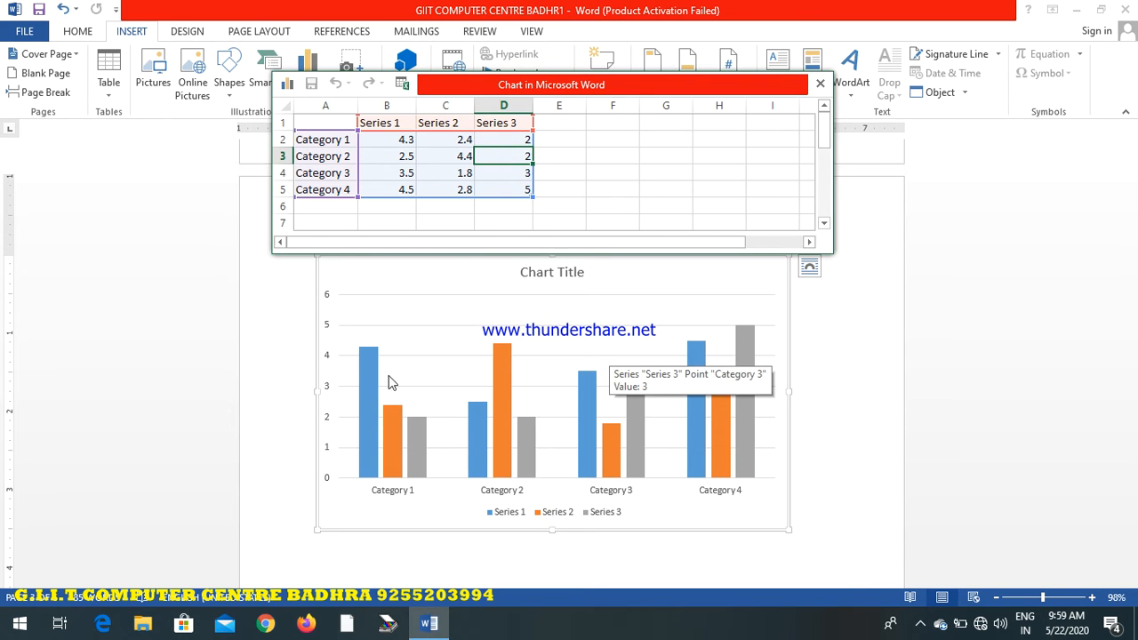
click(446, 173)
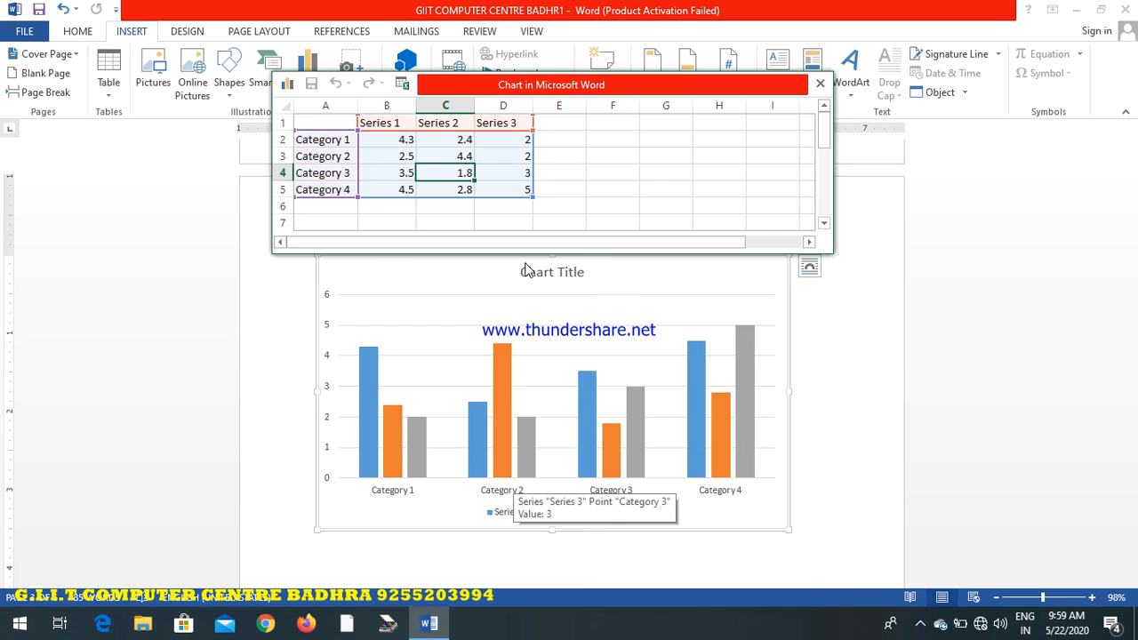
text(3)
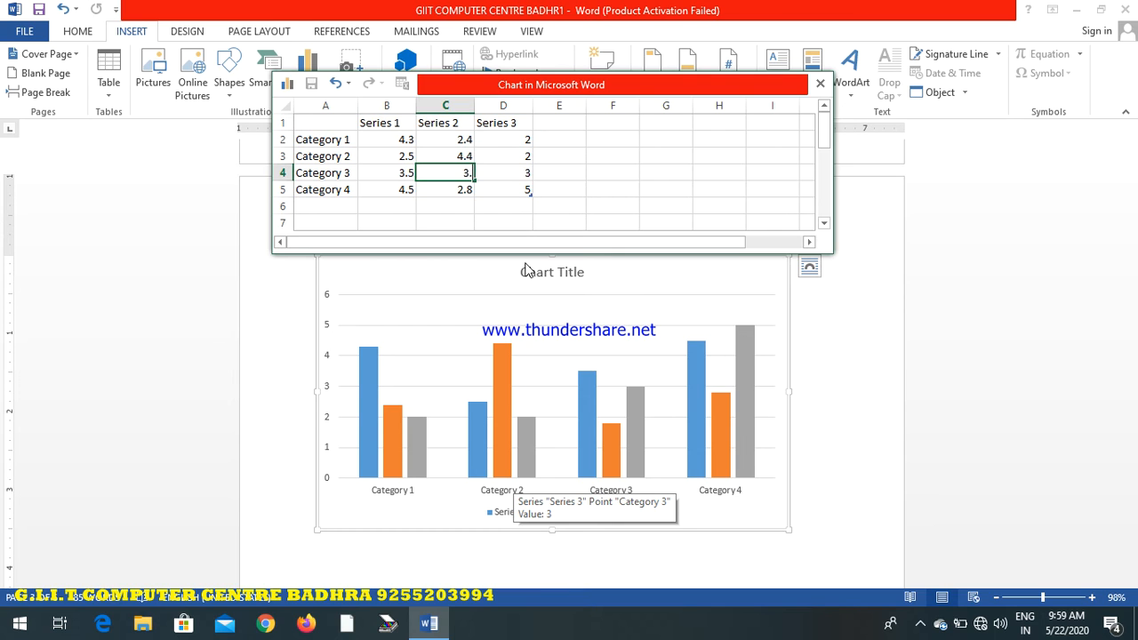
text(.5)
key(Return)
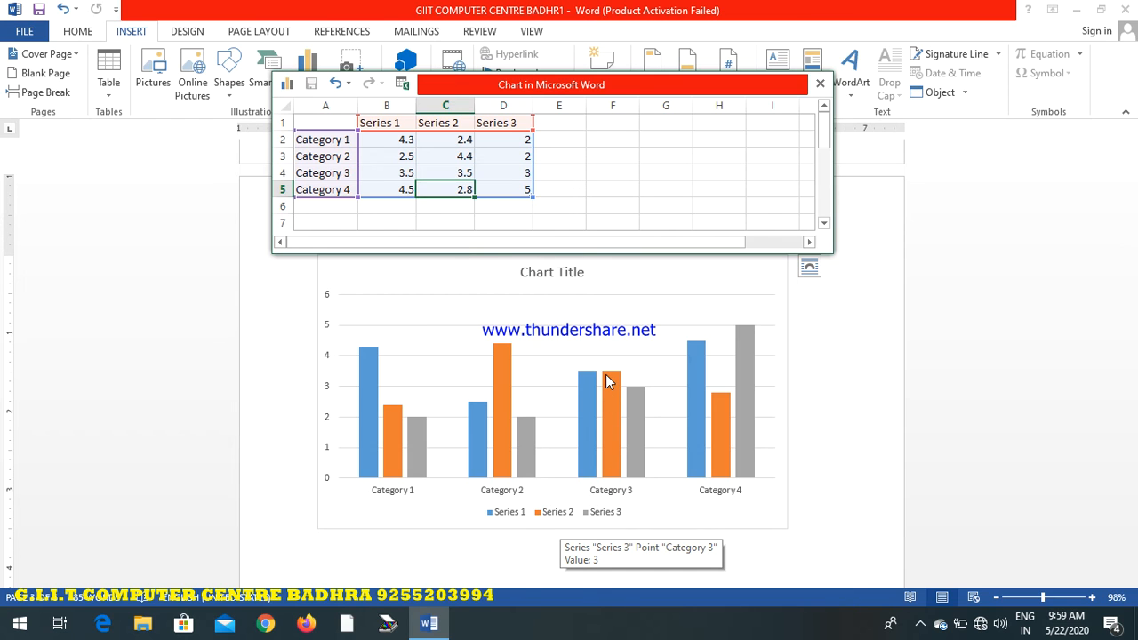
click(819, 83)
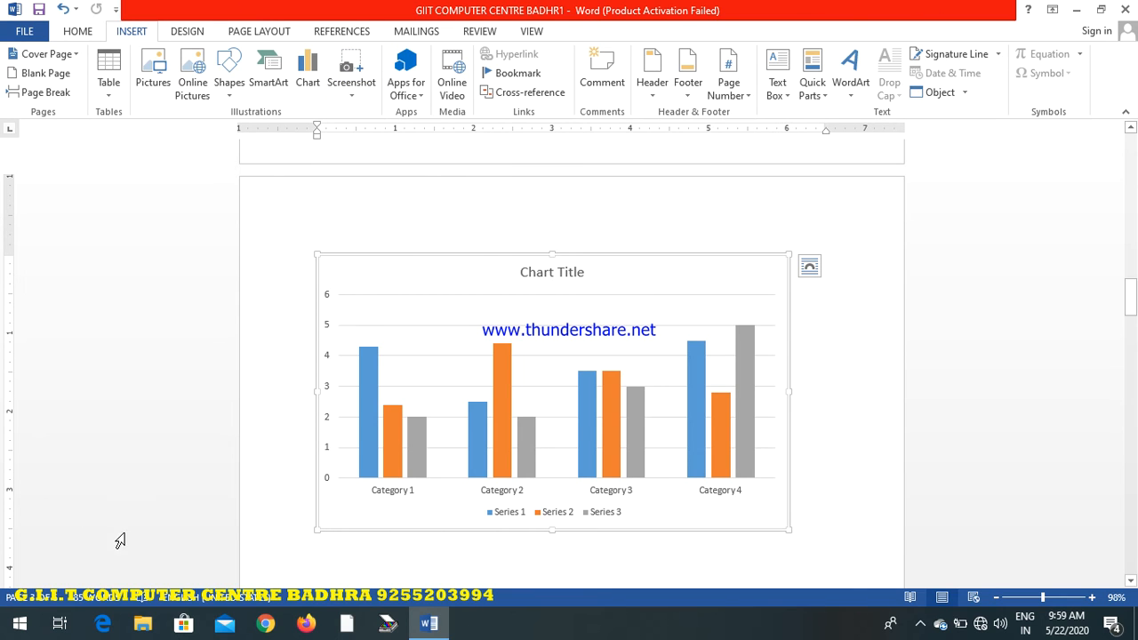
Insert a screen clipping of the whole desktop above the chart, and delete the picture again
click(347, 78)
click(349, 78)
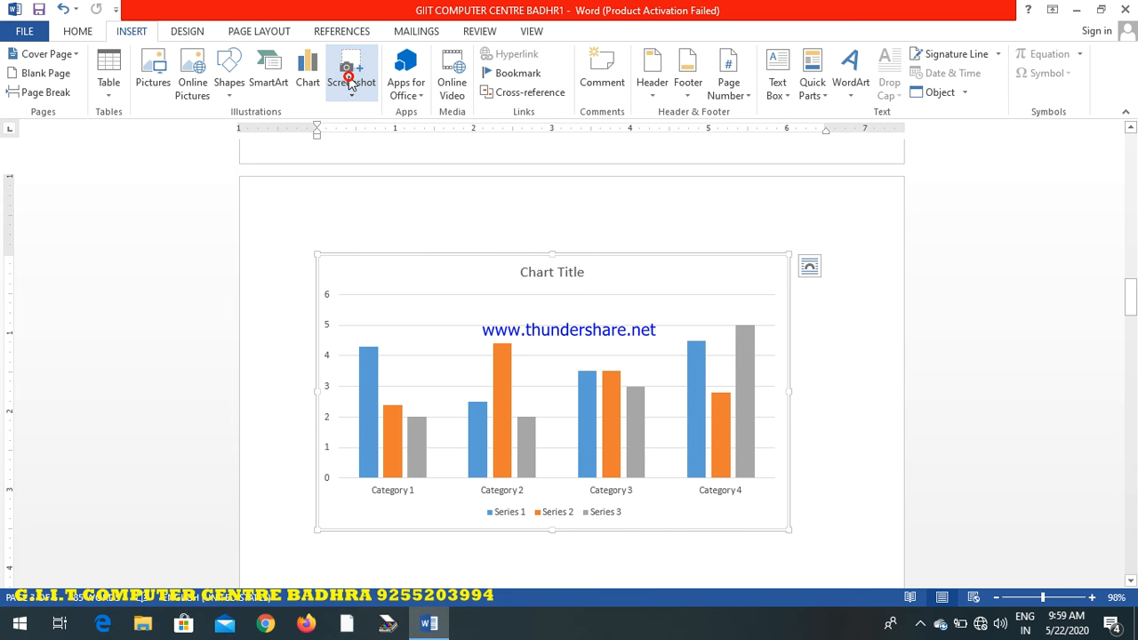
click(349, 82)
click(365, 114)
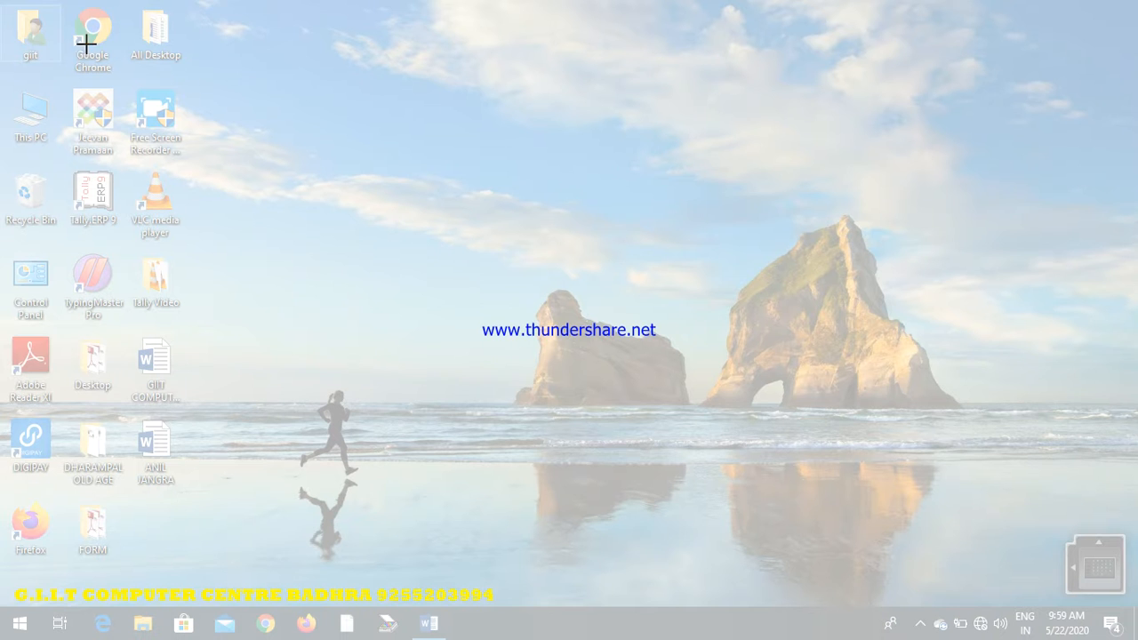
drag(6, 7, 1096, 620)
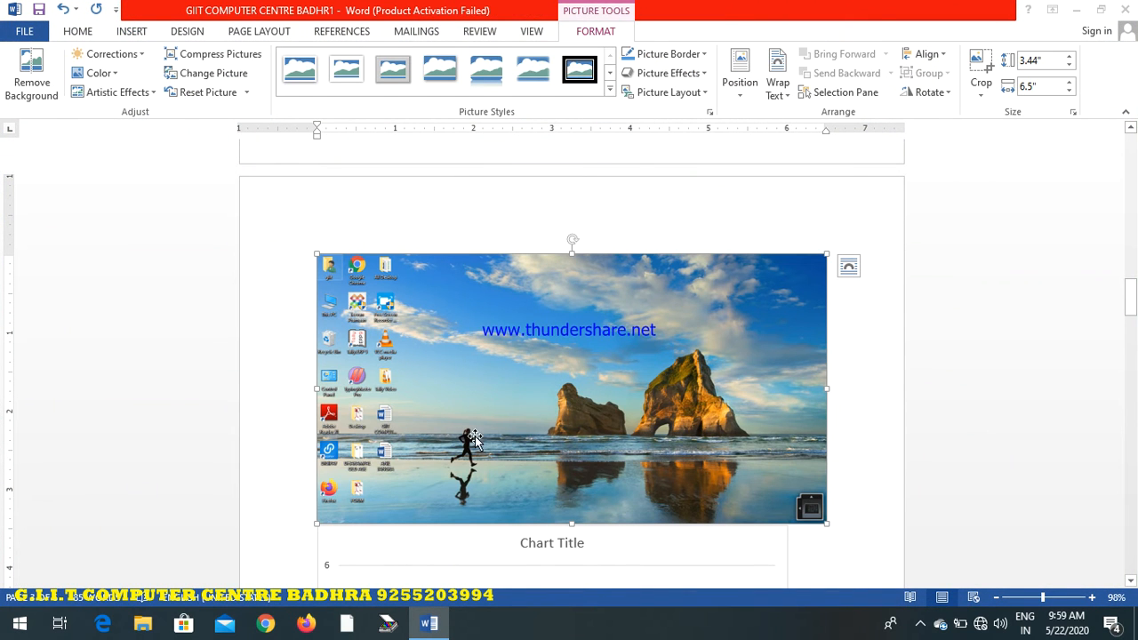
click(136, 32)
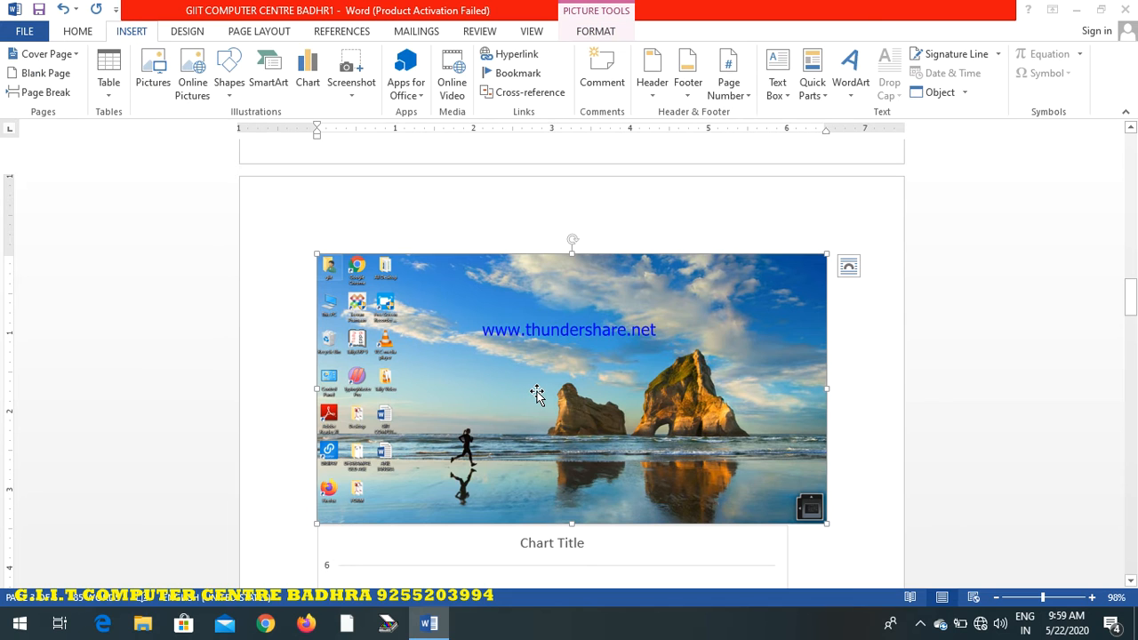
key(Delete)
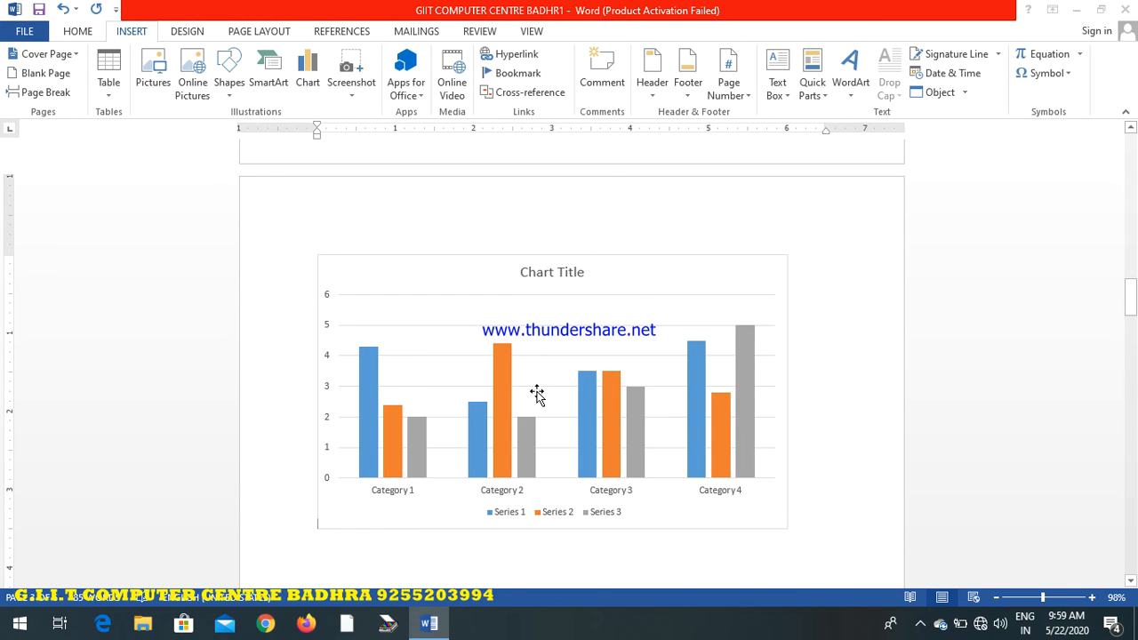
click(425, 94)
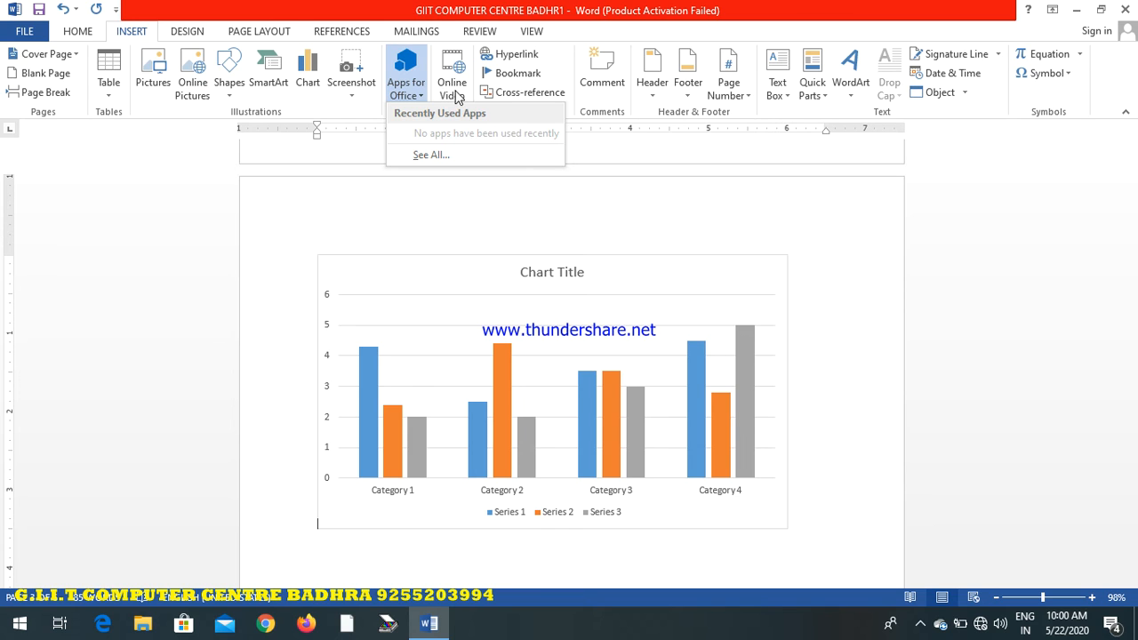
click(637, 188)
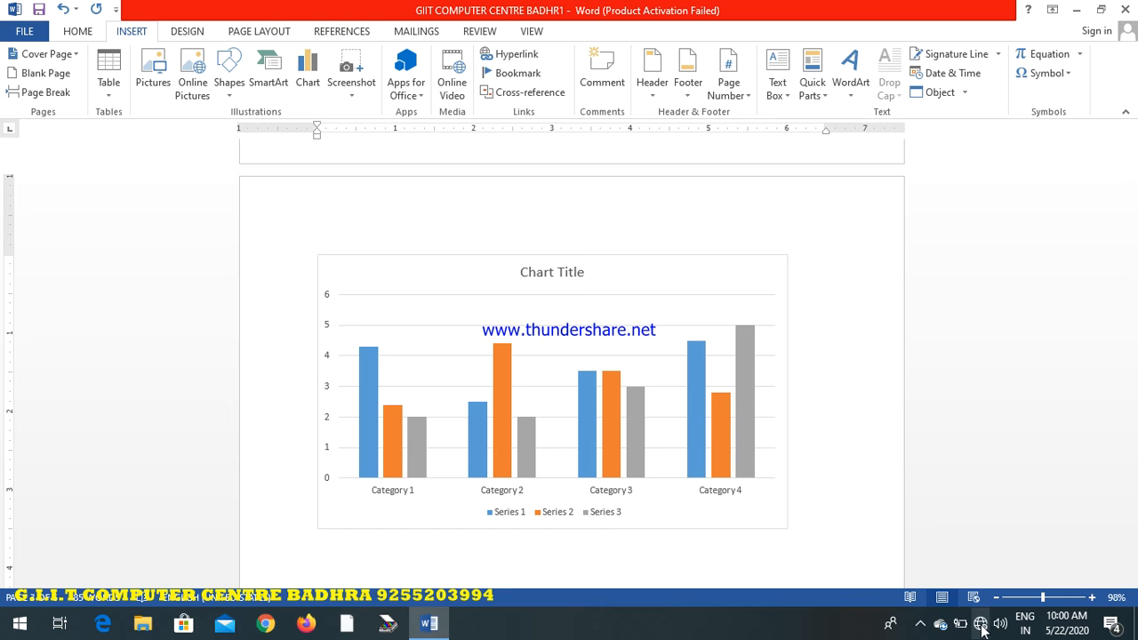
Insert a hyperlink above the chart to the existing desktop file GIIT COMPUTER CENTRE BADHR1
click(523, 61)
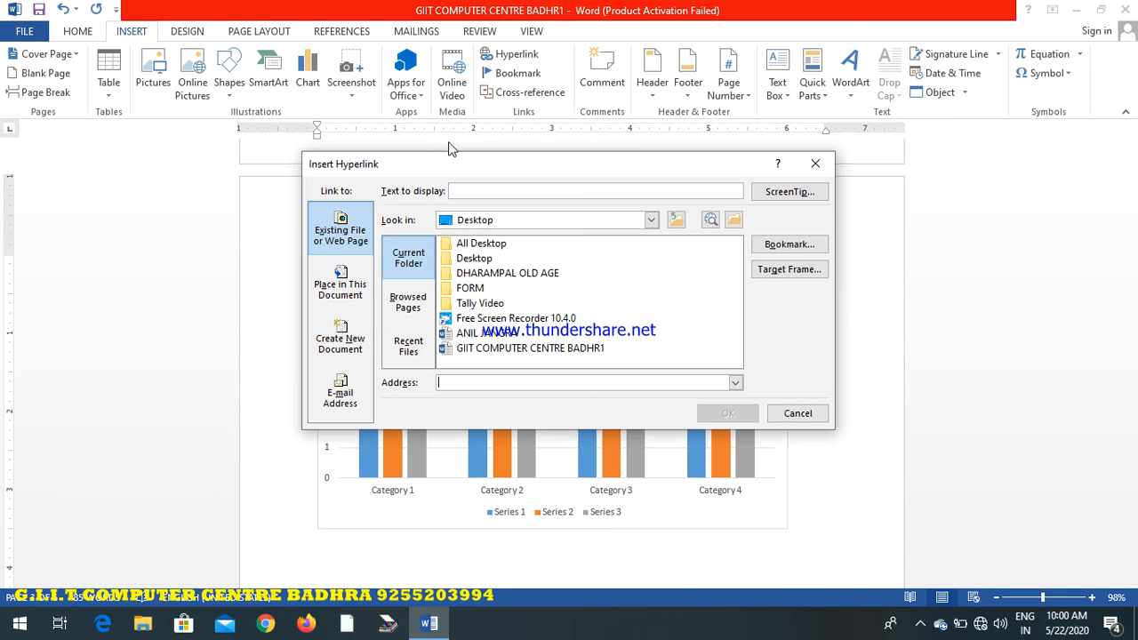
click(494, 349)
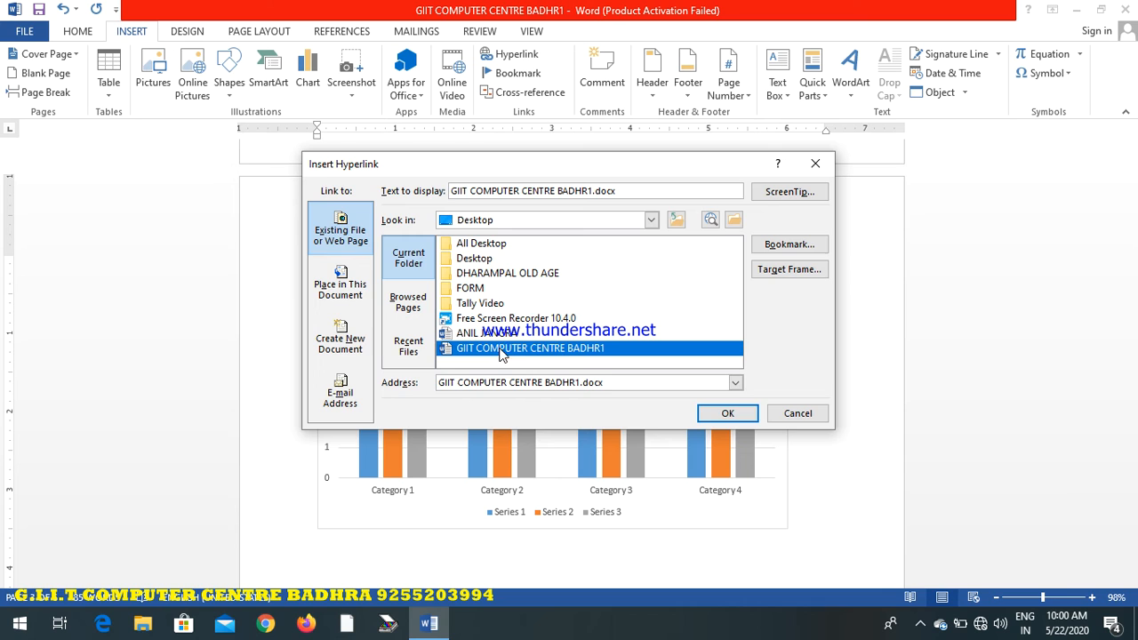
click(724, 417)
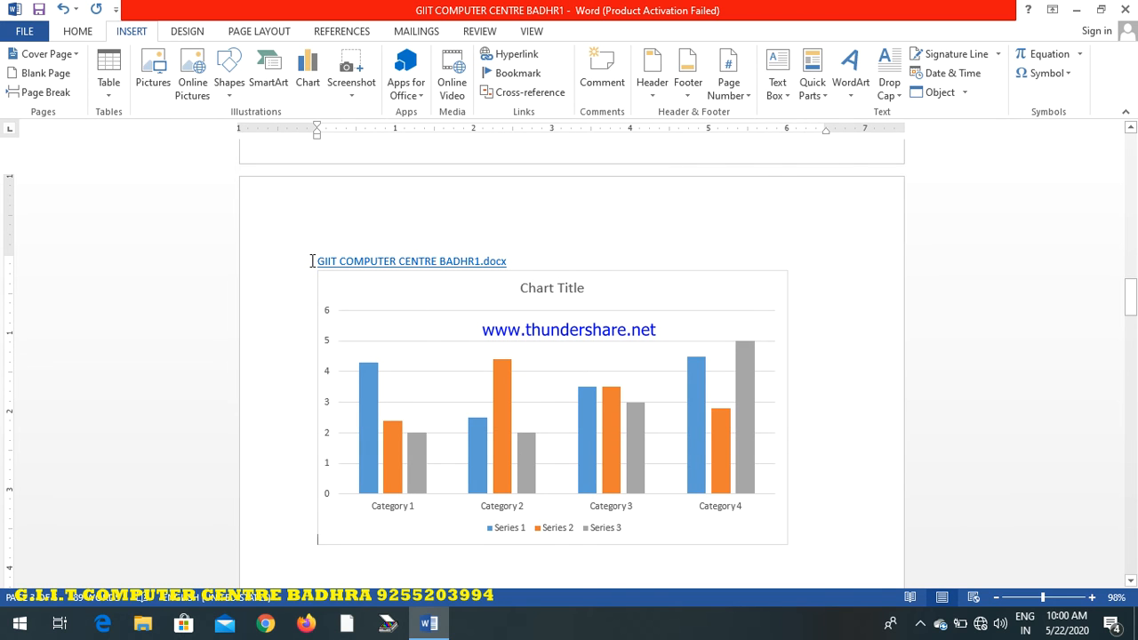
Test the hyperlink above the chart by following it to its target document
drag(311, 261, 517, 261)
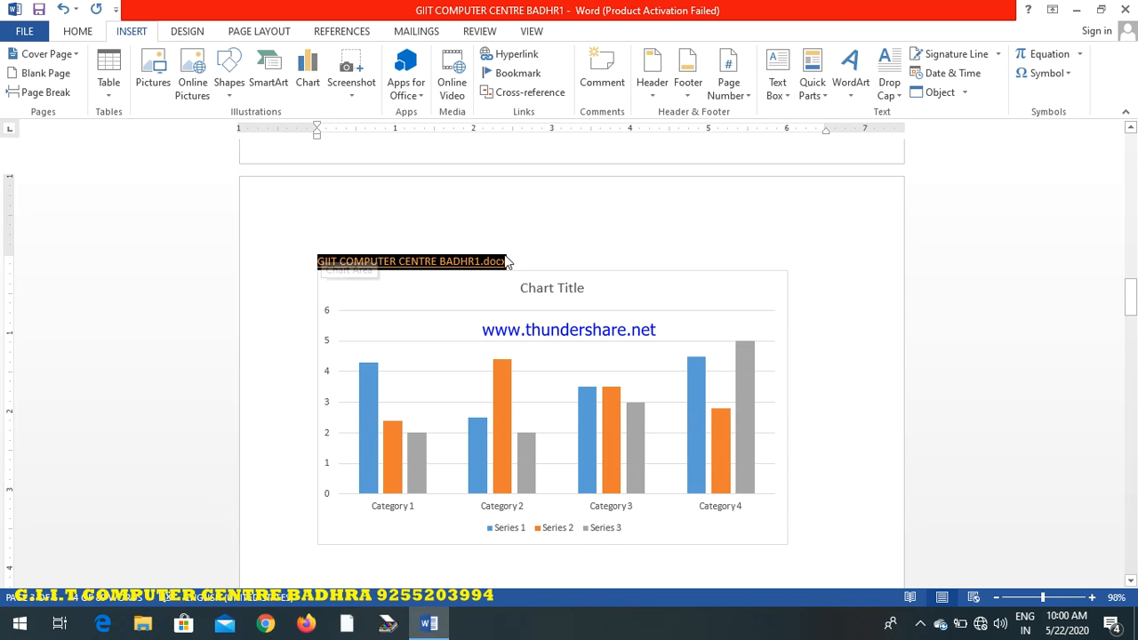
click(520, 256)
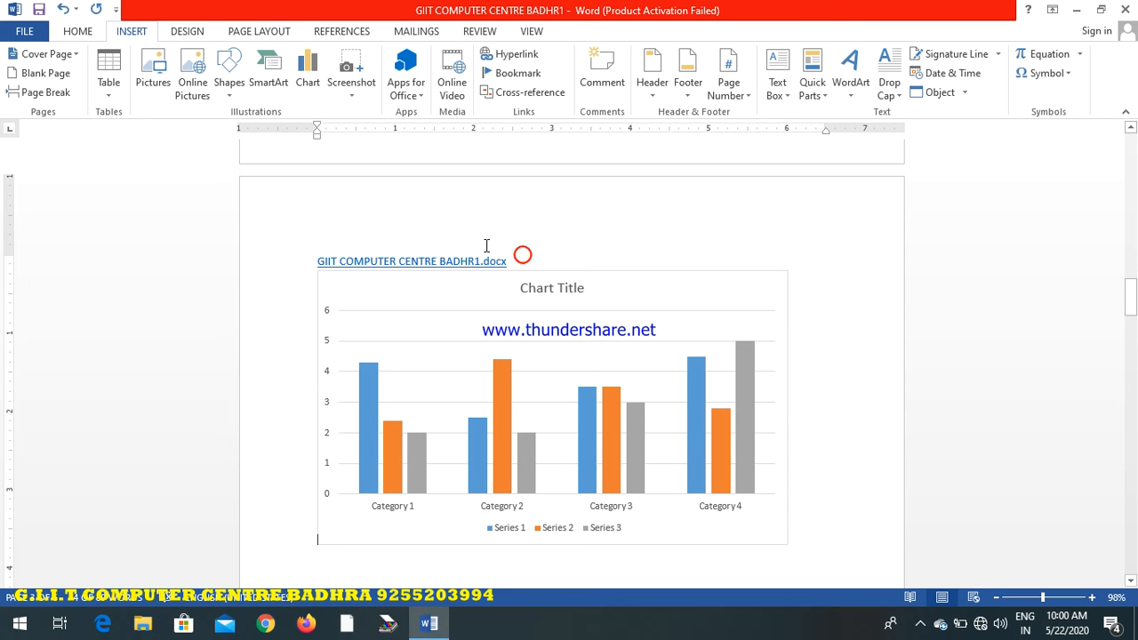
ctrl+click(326, 263)
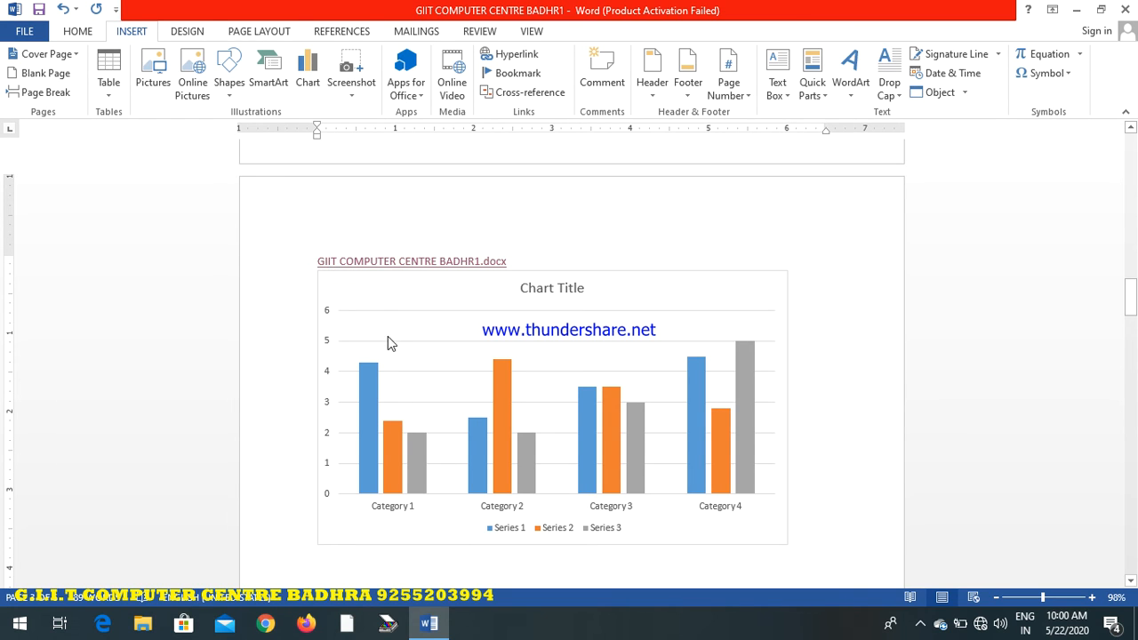
click(364, 259)
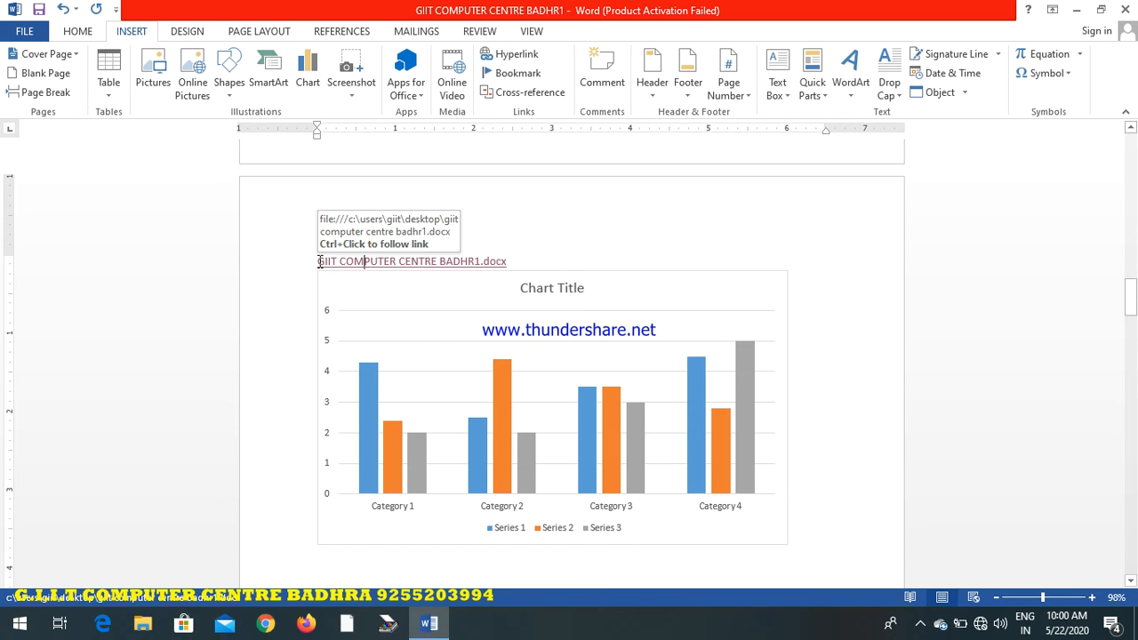
mouse_move(438, 604)
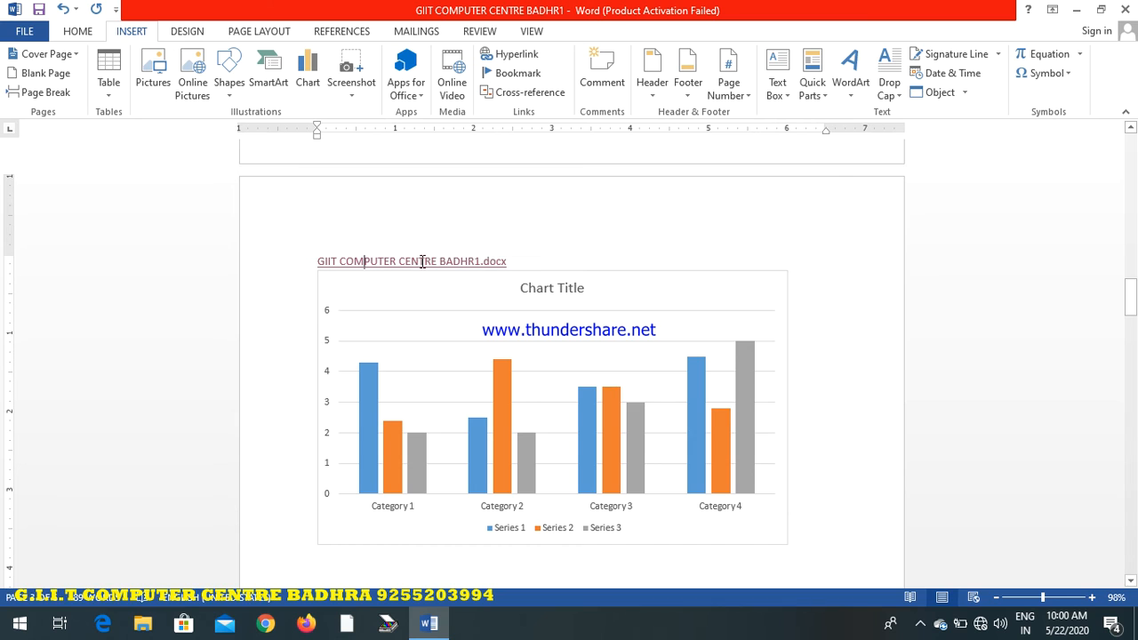
click(420, 262)
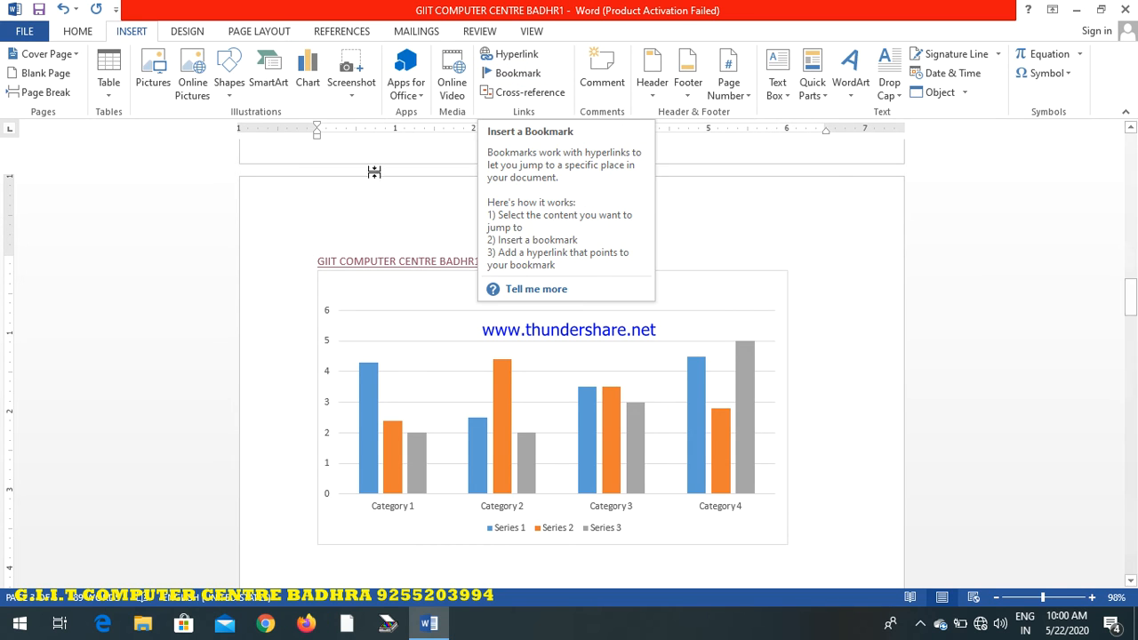
Select the hyperlink text above the chart and add a bookmark named op to it
click(408, 197)
drag(521, 260, 314, 261)
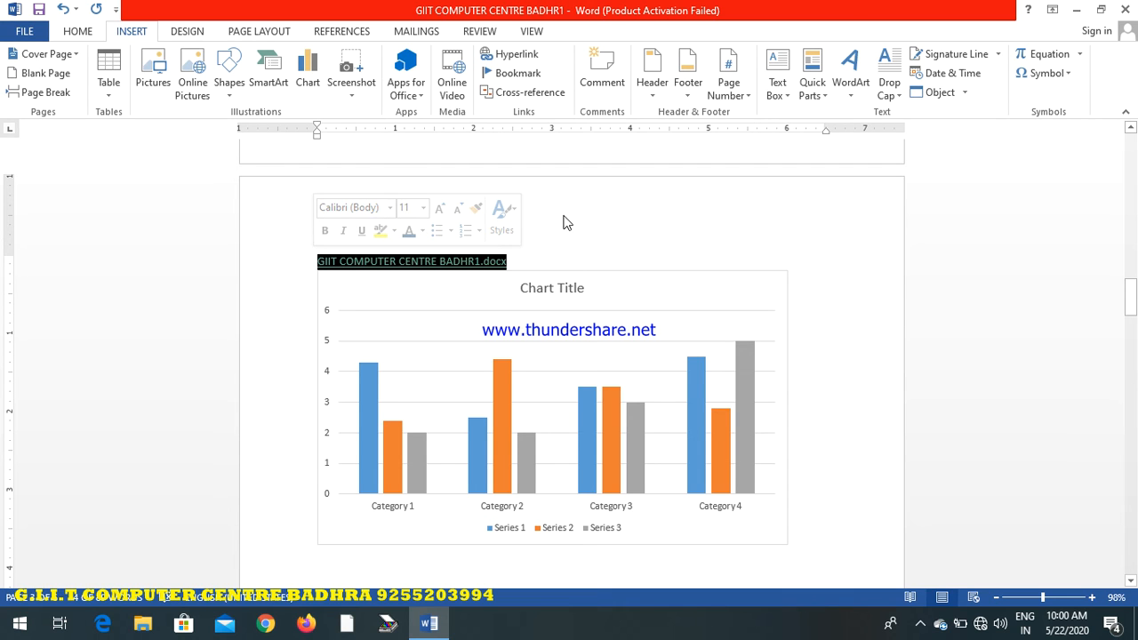
click(518, 75)
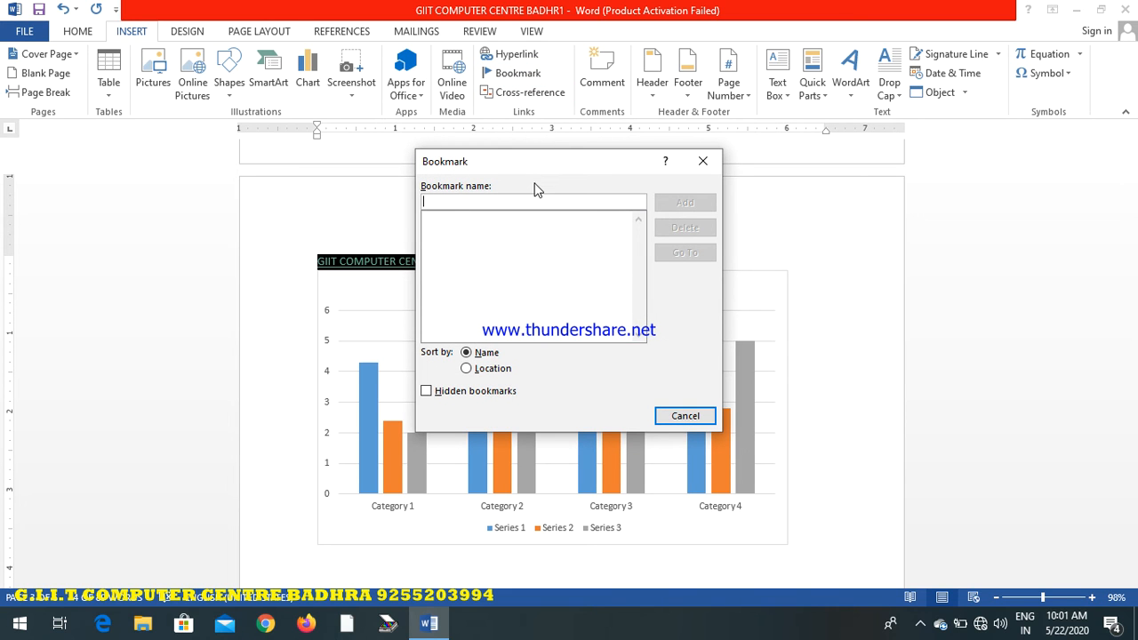
text(op)
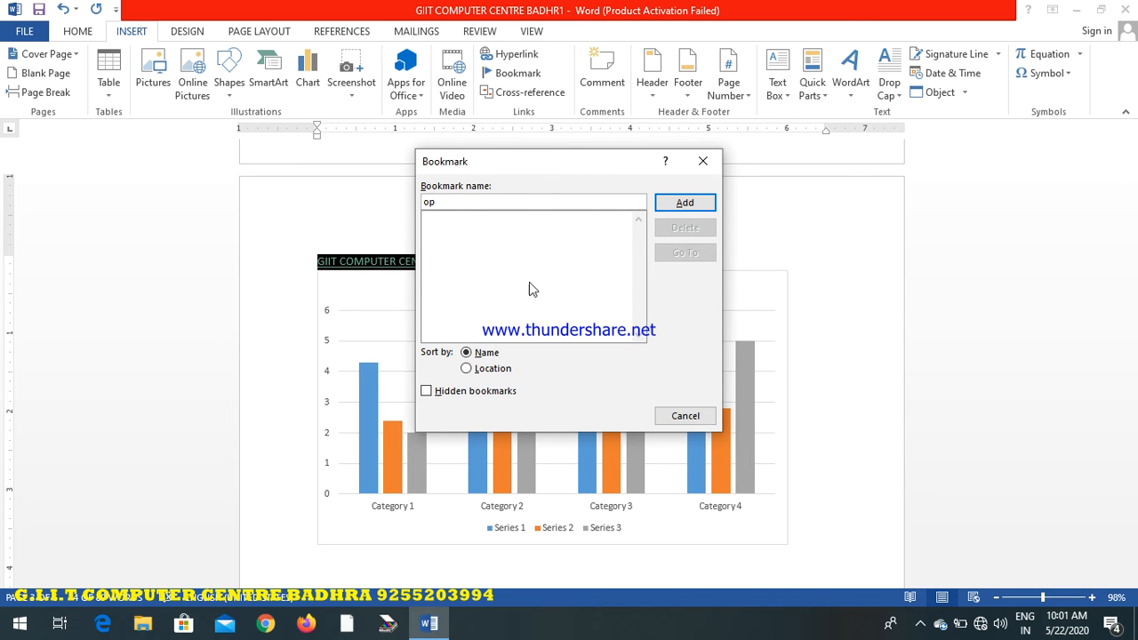
click(686, 202)
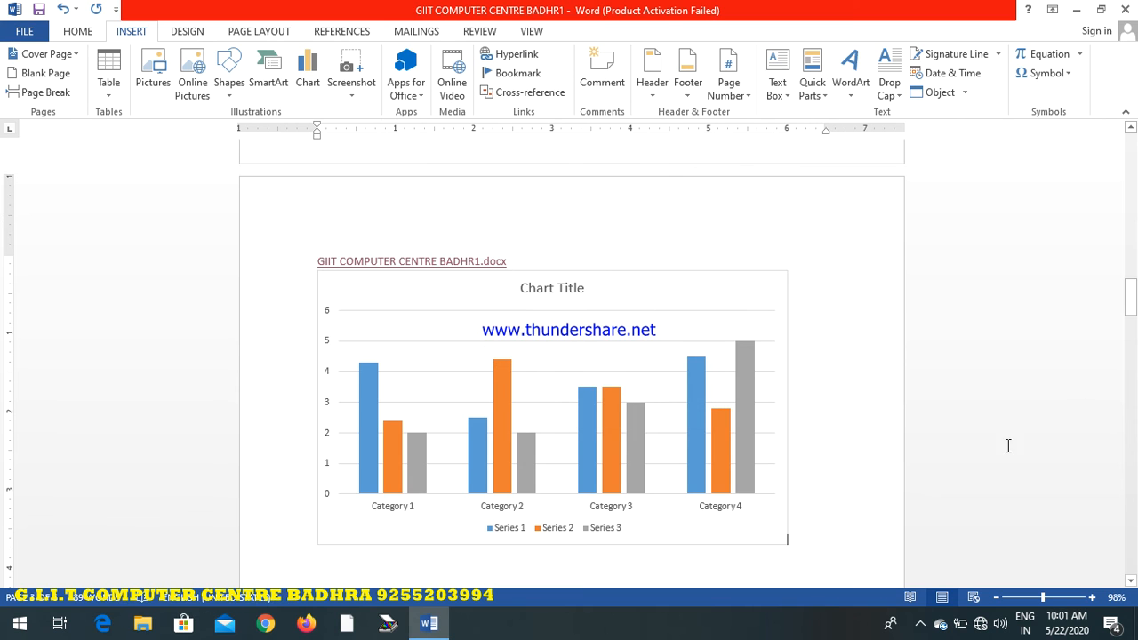
Move to the page with the tables, jump back to the bookmark op, and close the dialog
drag(1130, 296, 1129, 362)
click(873, 409)
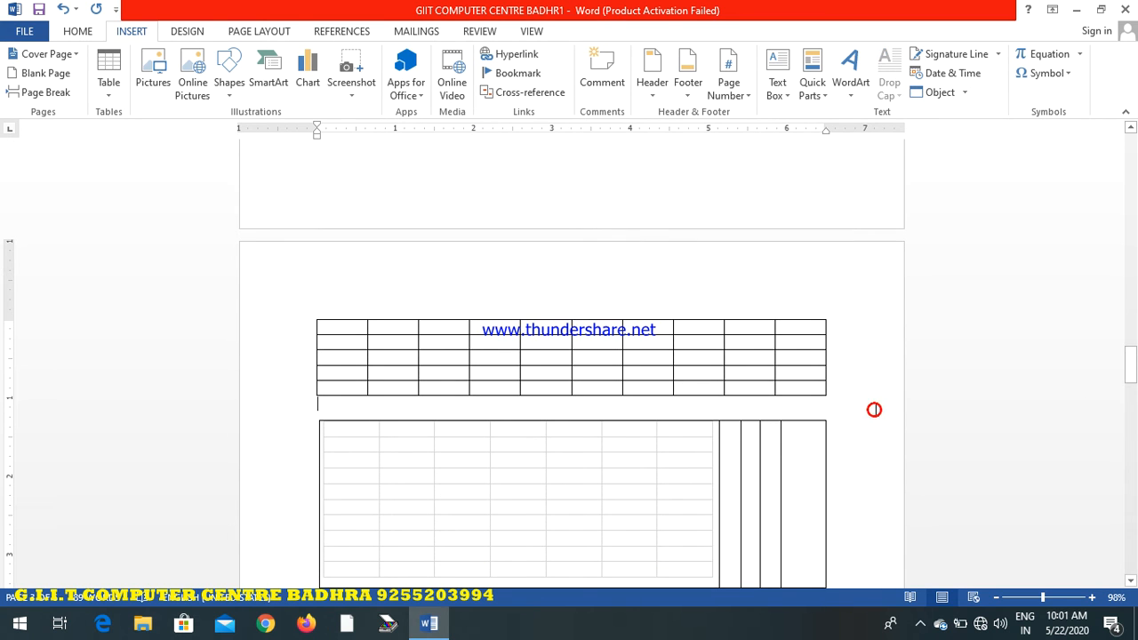
click(514, 74)
click(682, 255)
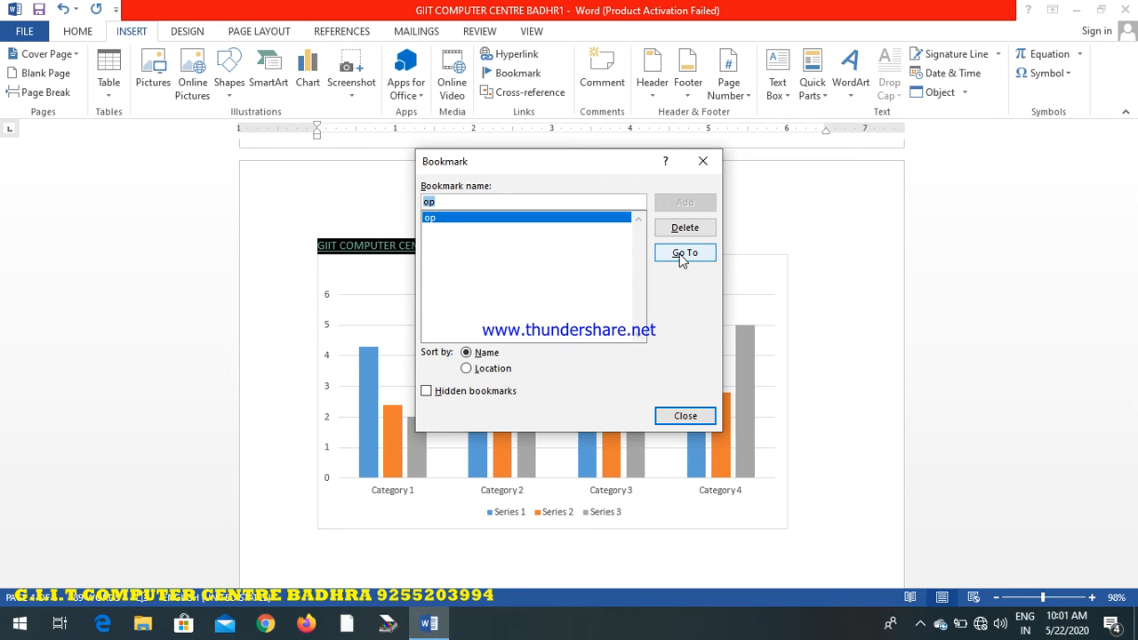
click(681, 416)
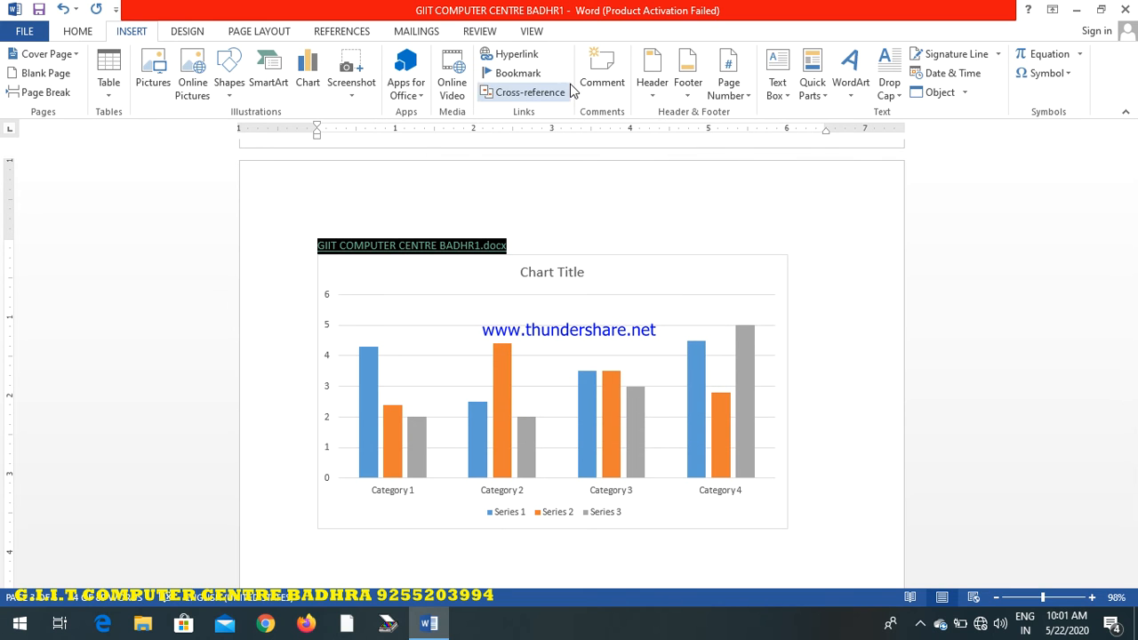
View the cross-reference settings for the Bookmark reference type, and leave without inserting a reference
click(528, 92)
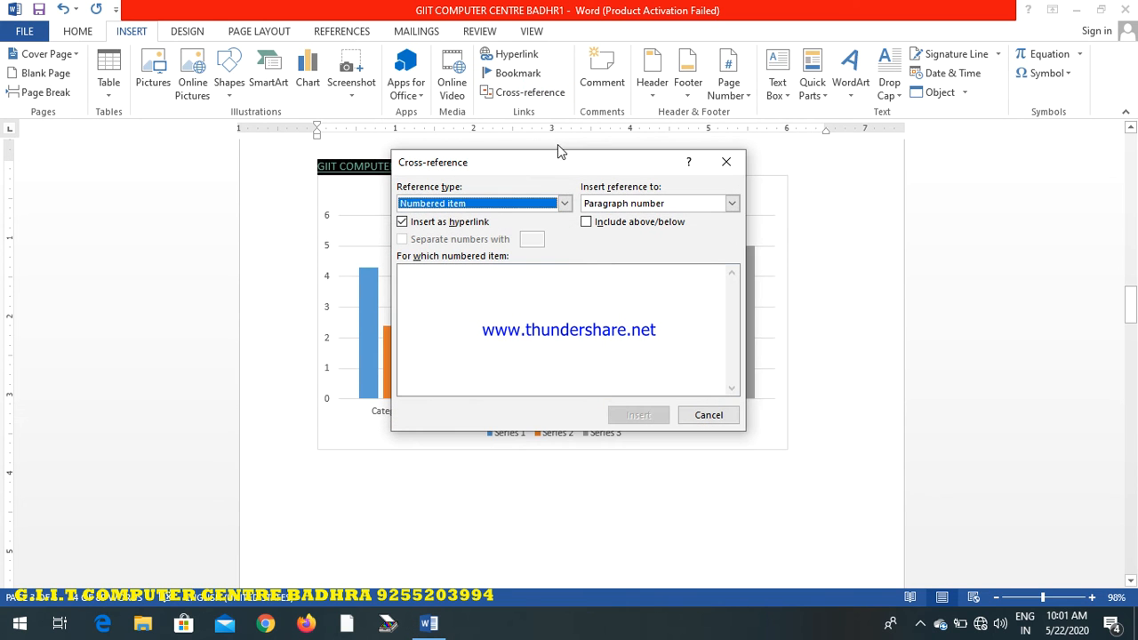
click(563, 203)
click(440, 241)
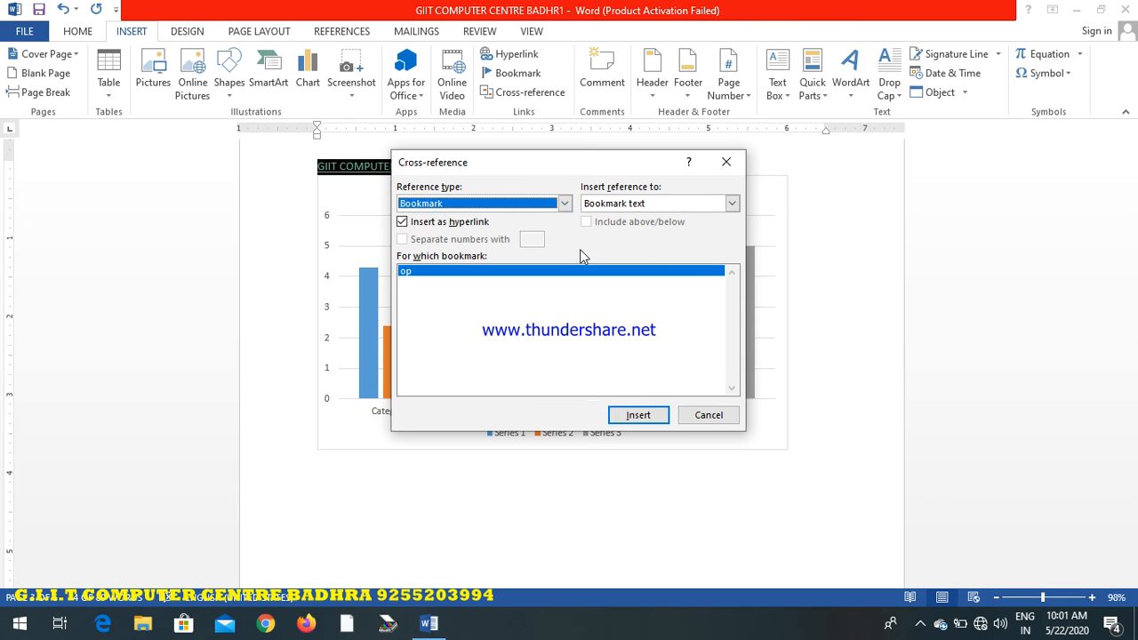
click(564, 202)
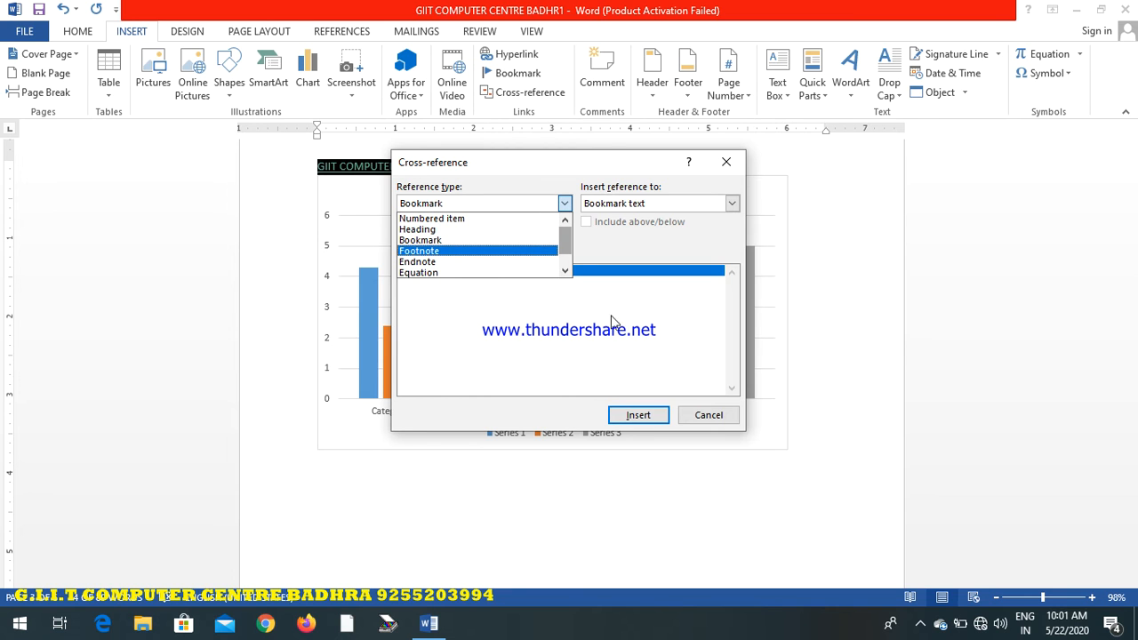
click(692, 415)
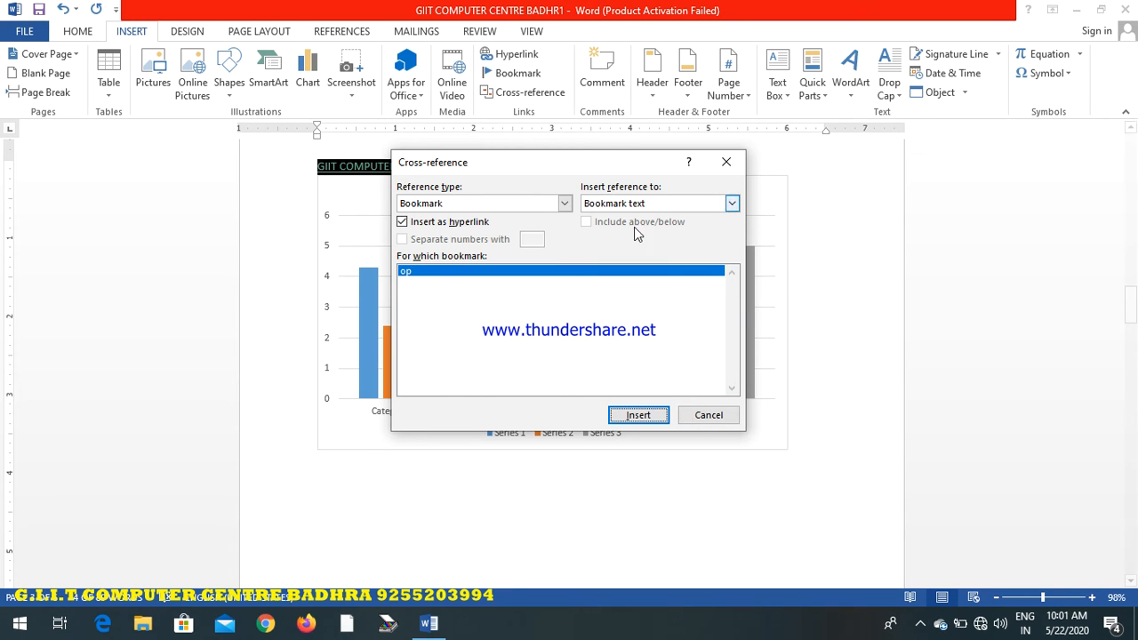
click(716, 415)
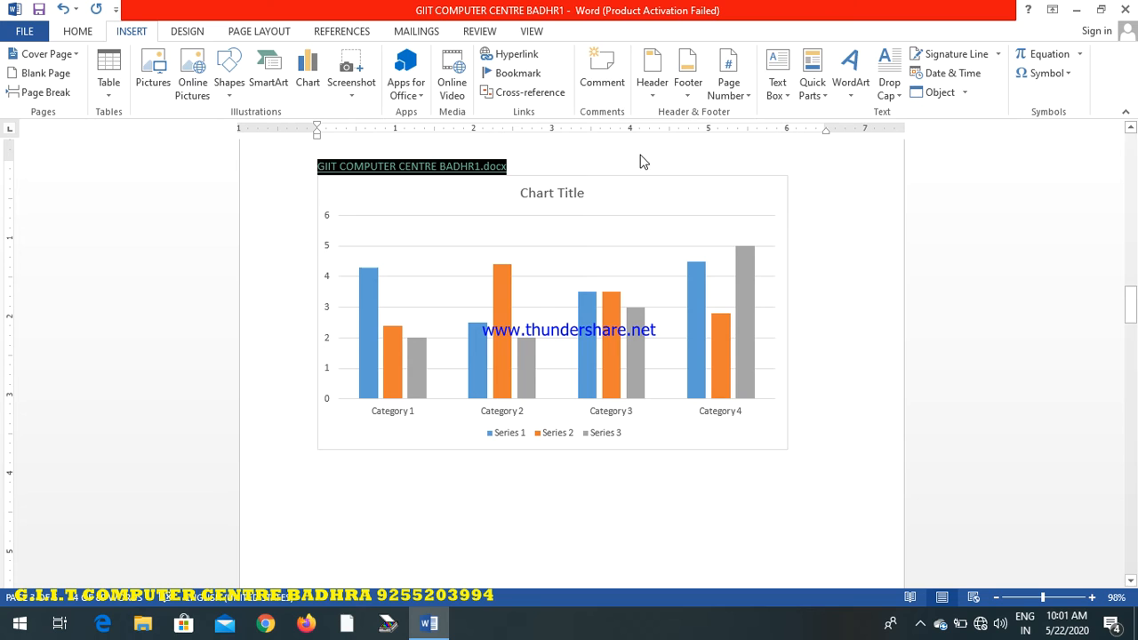
Attach the comment "GIIT COMPUTER CENTRE AND NEW PARAMOUNT TUI BADHRA" to the hyperlink line and return to the document text
click(532, 163)
drag(521, 169, 309, 166)
click(523, 166)
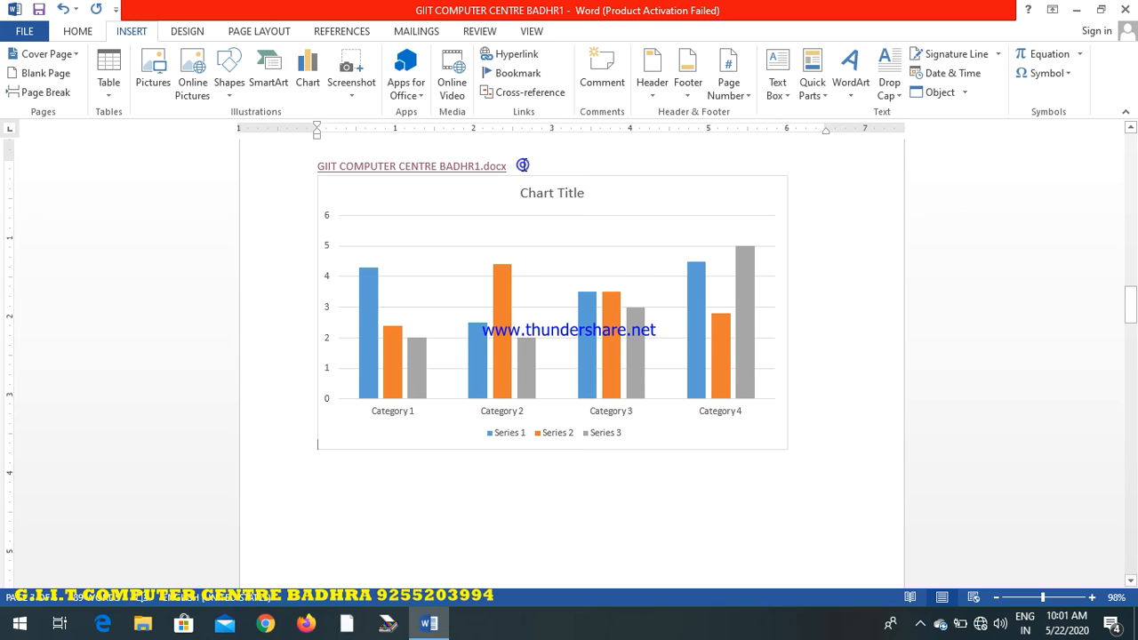
click(604, 76)
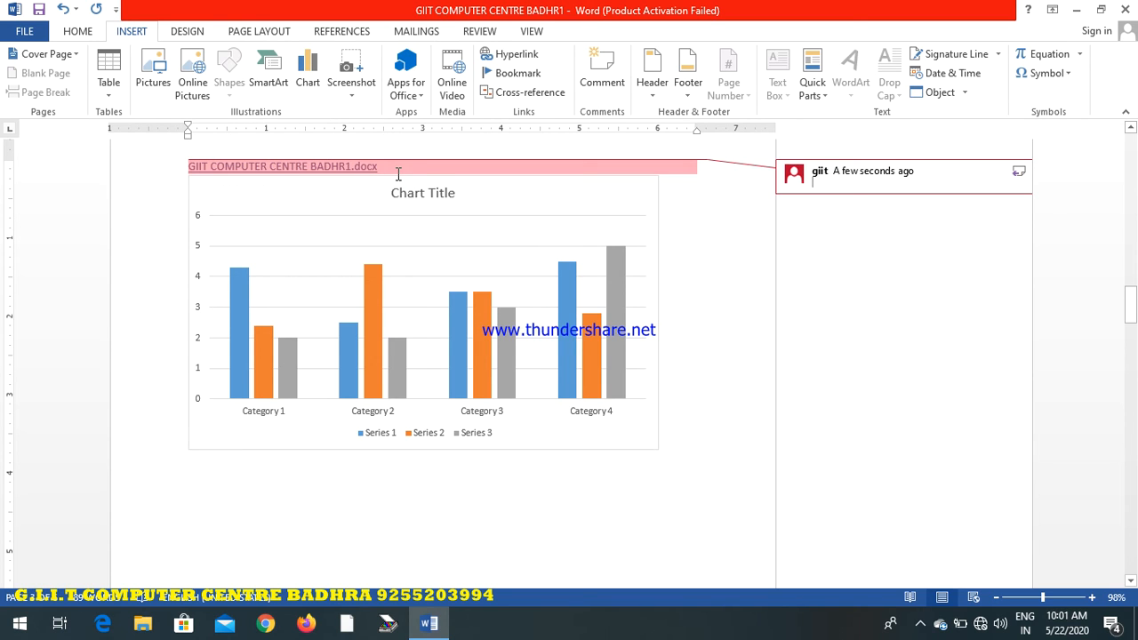
text(GIIT COMPUTER CENTRE)
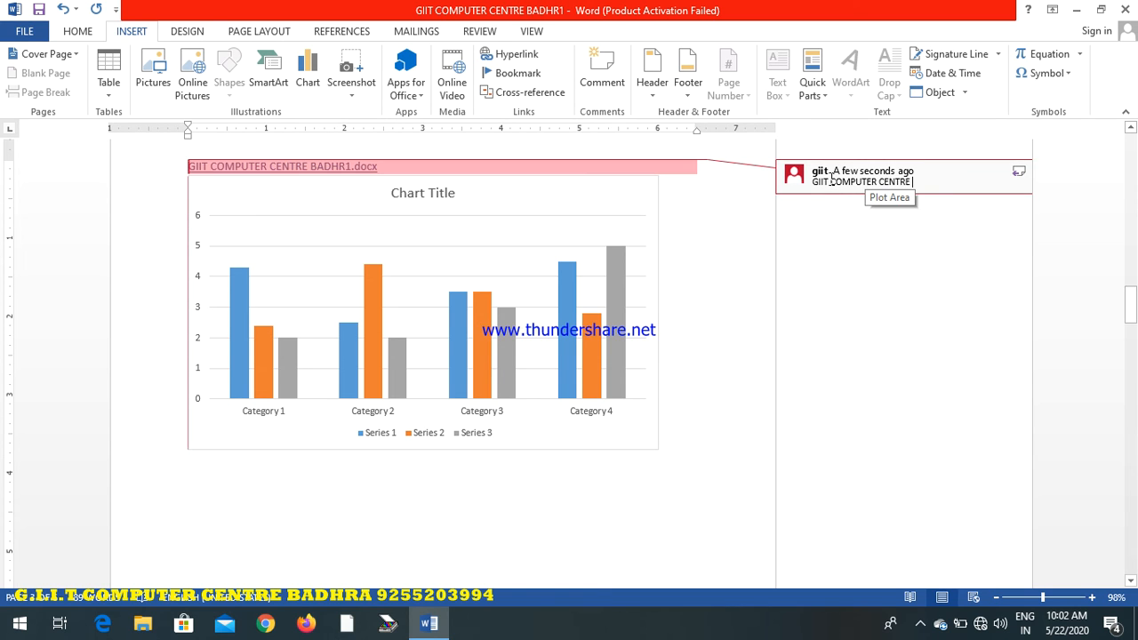
text(ND NEW PARAMOUNT TU)
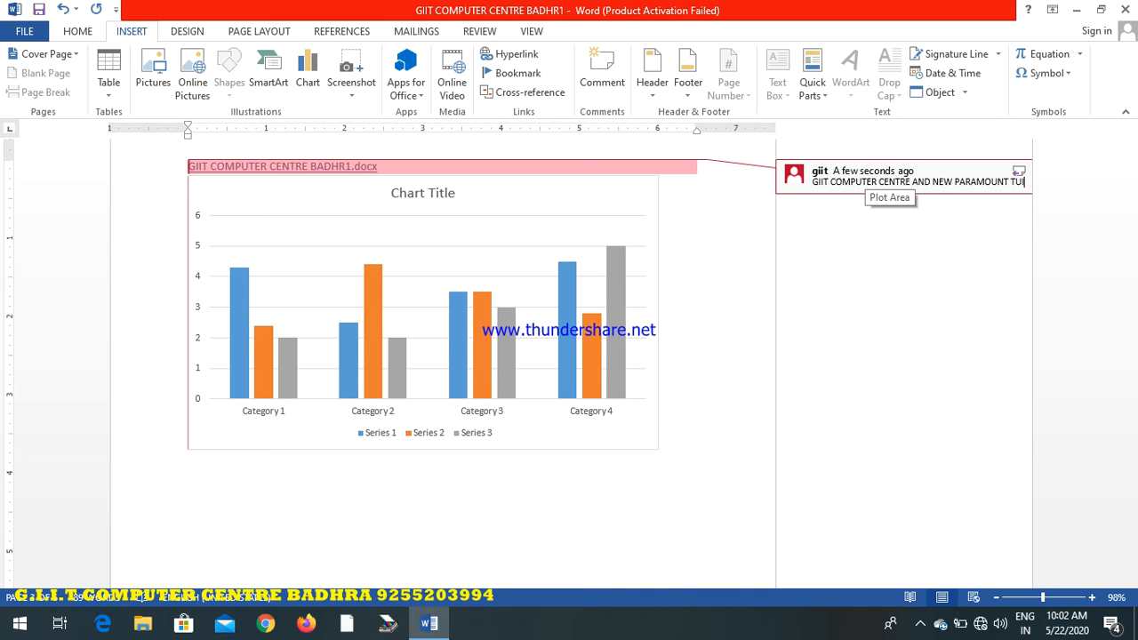
text(I BADHRA)
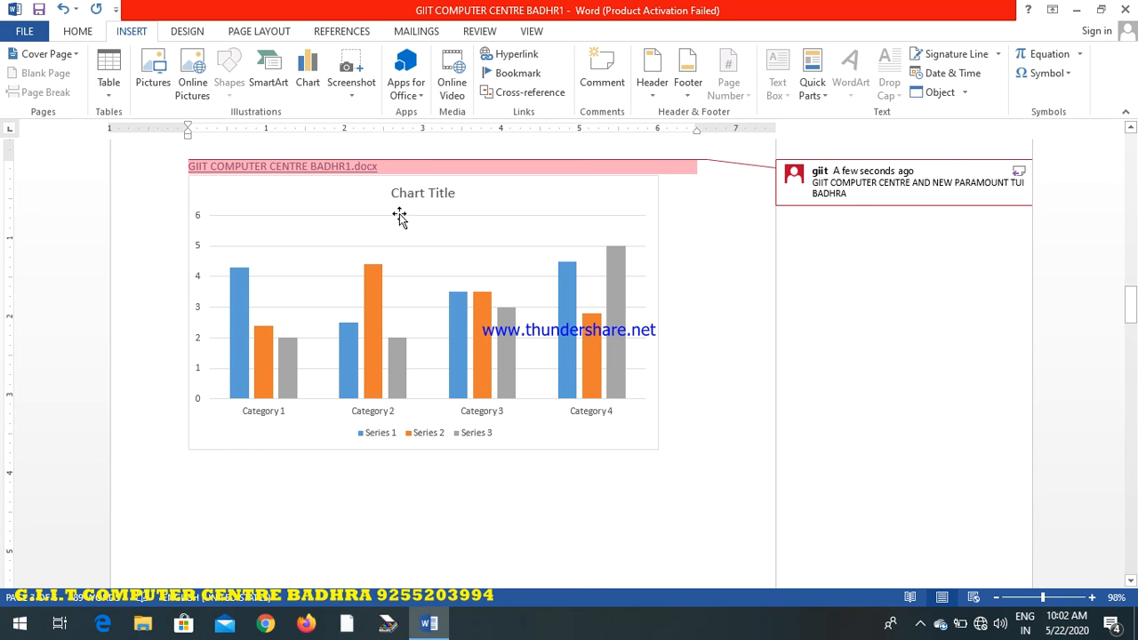
mouse_move(261, 160)
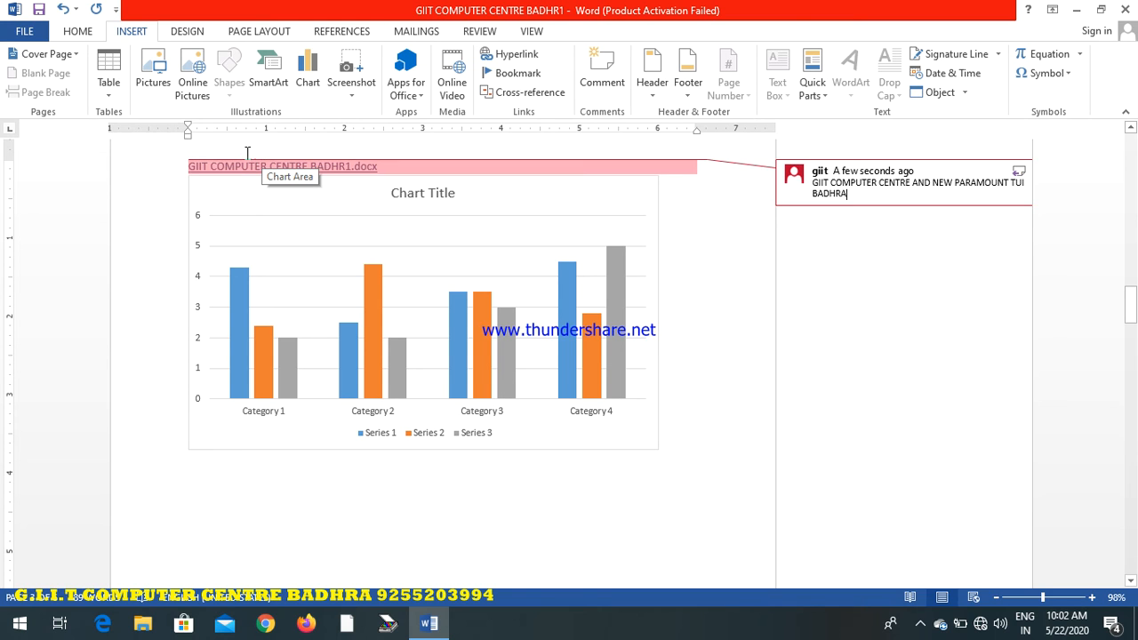
click(197, 169)
click(269, 166)
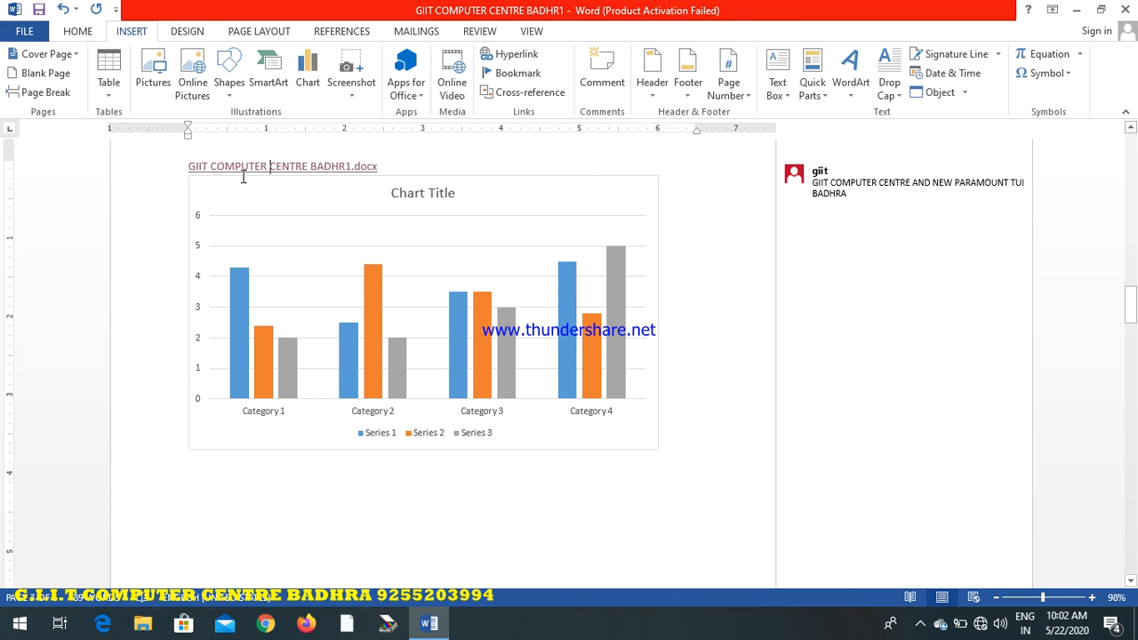
Add a Blank header containing the text WELCOME and return to the document body
click(653, 82)
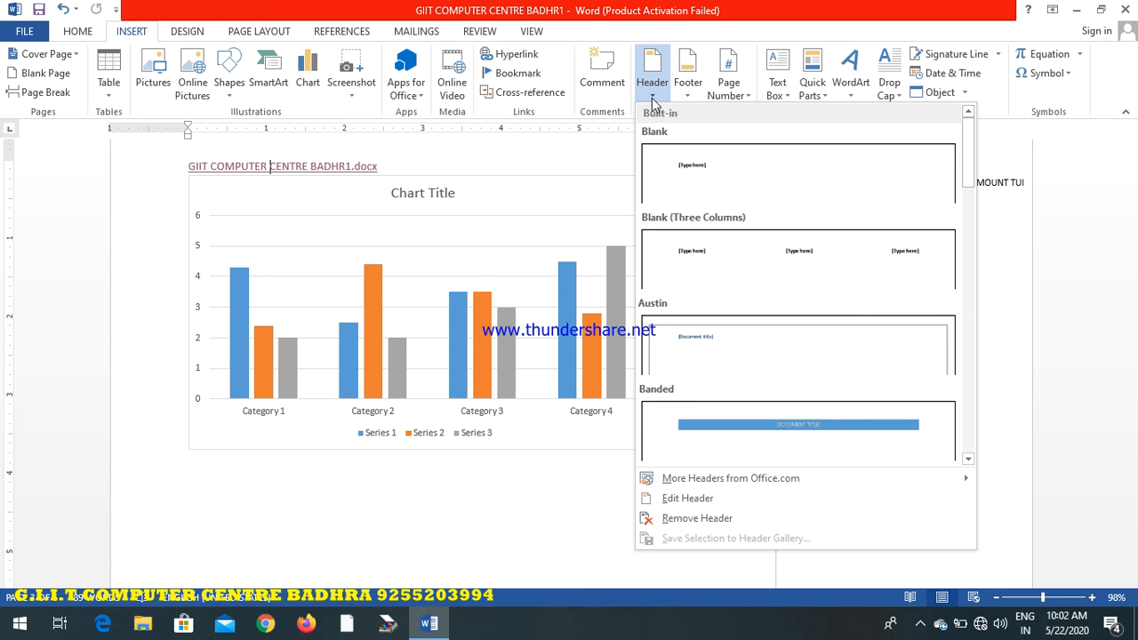
click(790, 197)
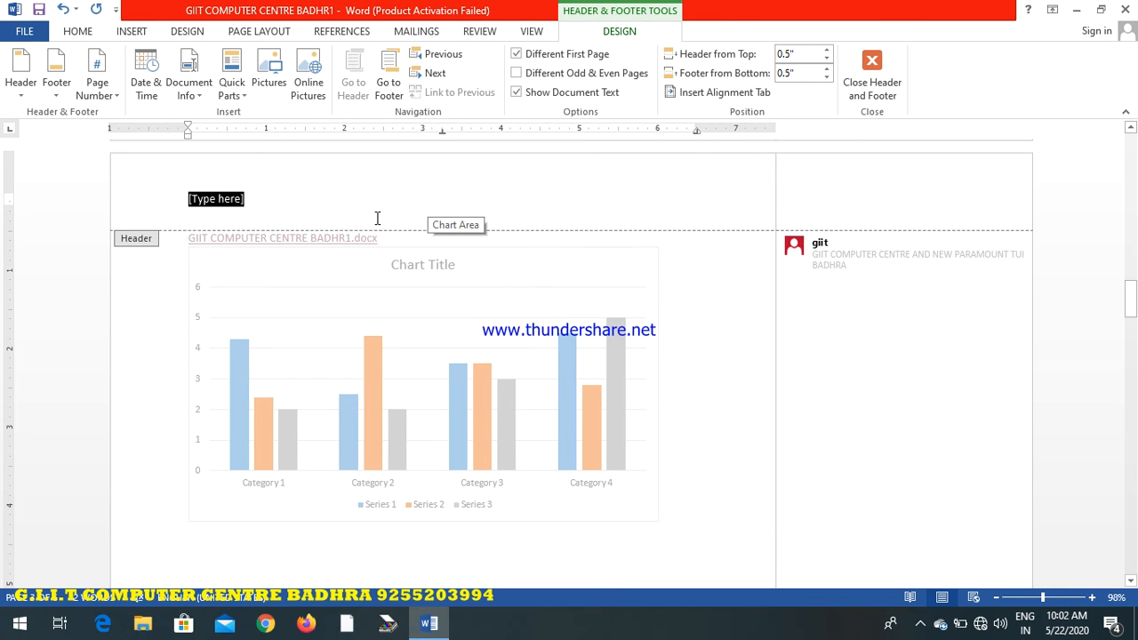
text(WELCOME)
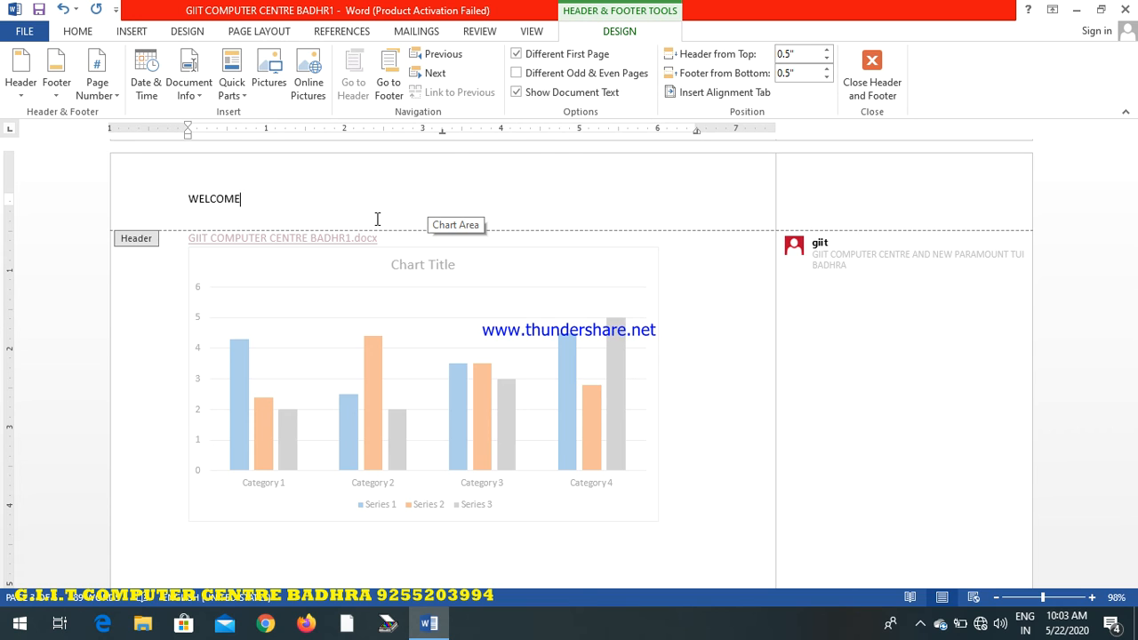
drag(282, 199, 180, 199)
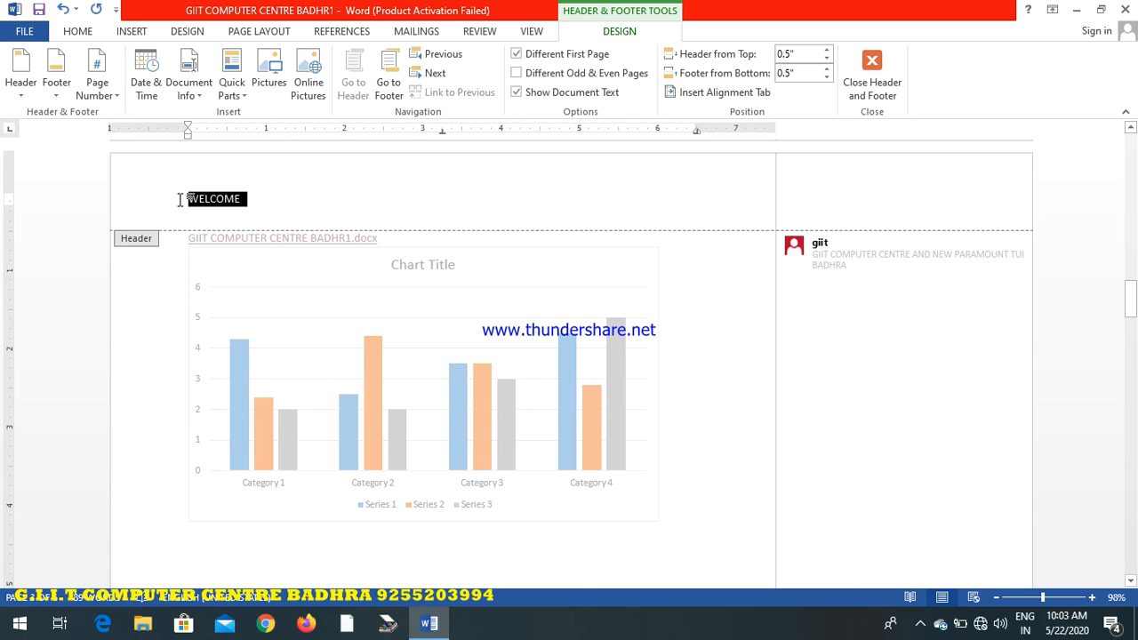
click(264, 200)
drag(264, 200, 173, 198)
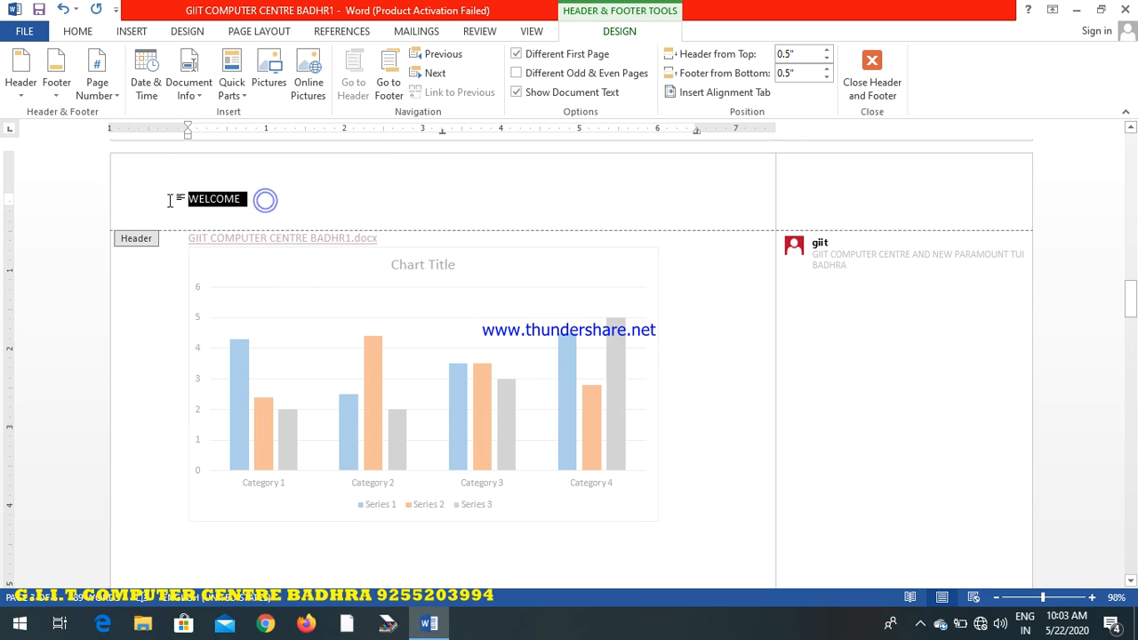
click(242, 199)
drag(245, 197, 160, 198)
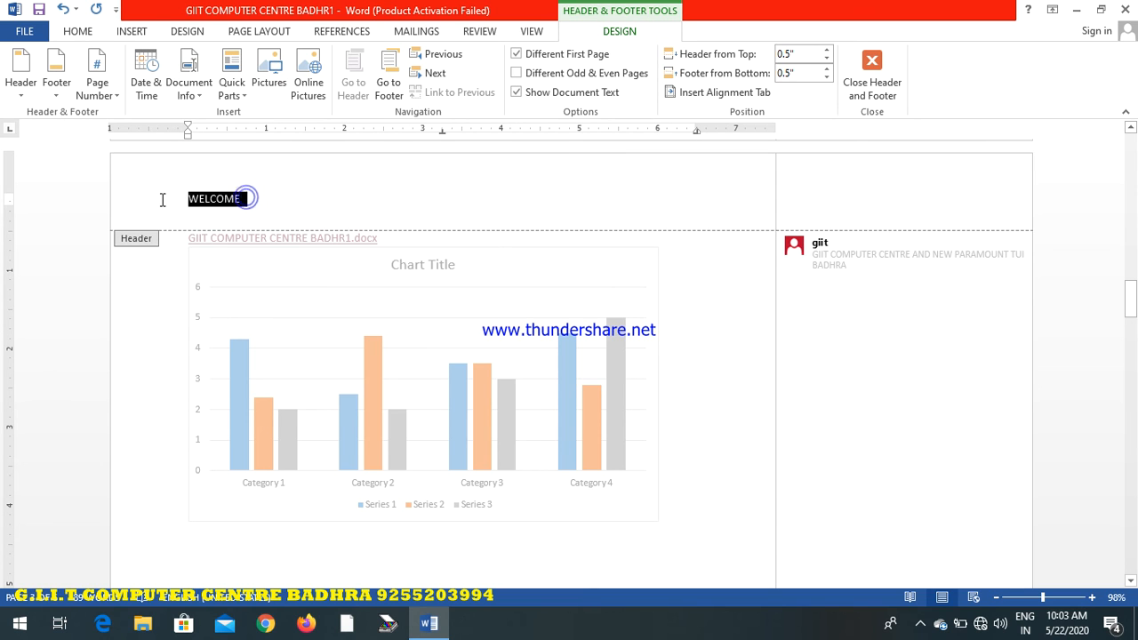
click(325, 208)
click(884, 73)
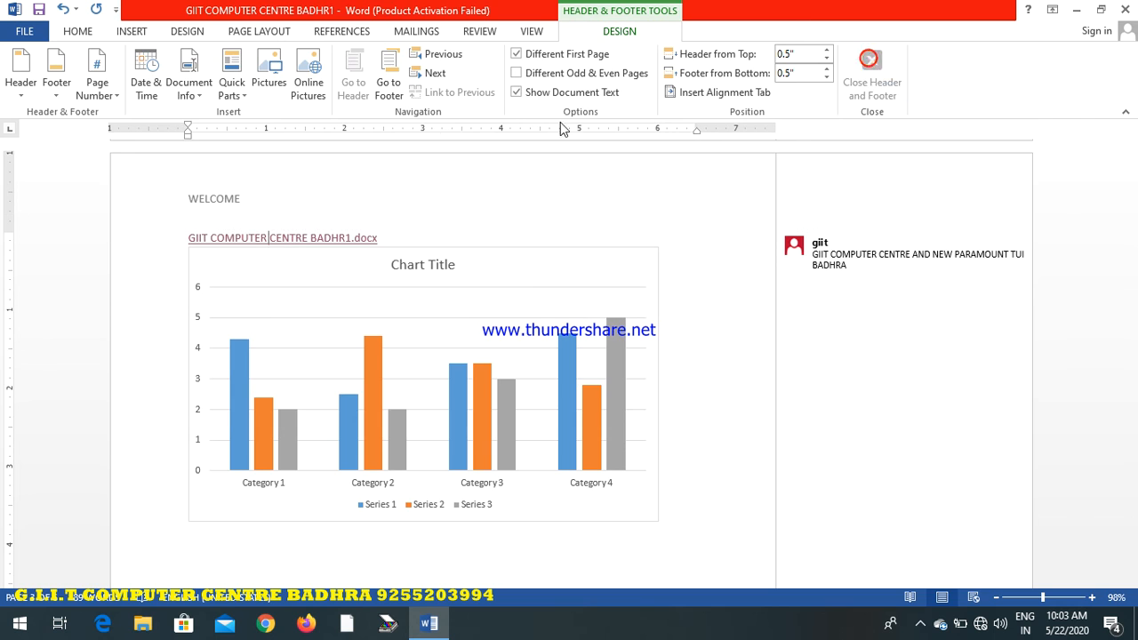
Add a Blank footer containing the text GIIT and return to the document body
click(132, 32)
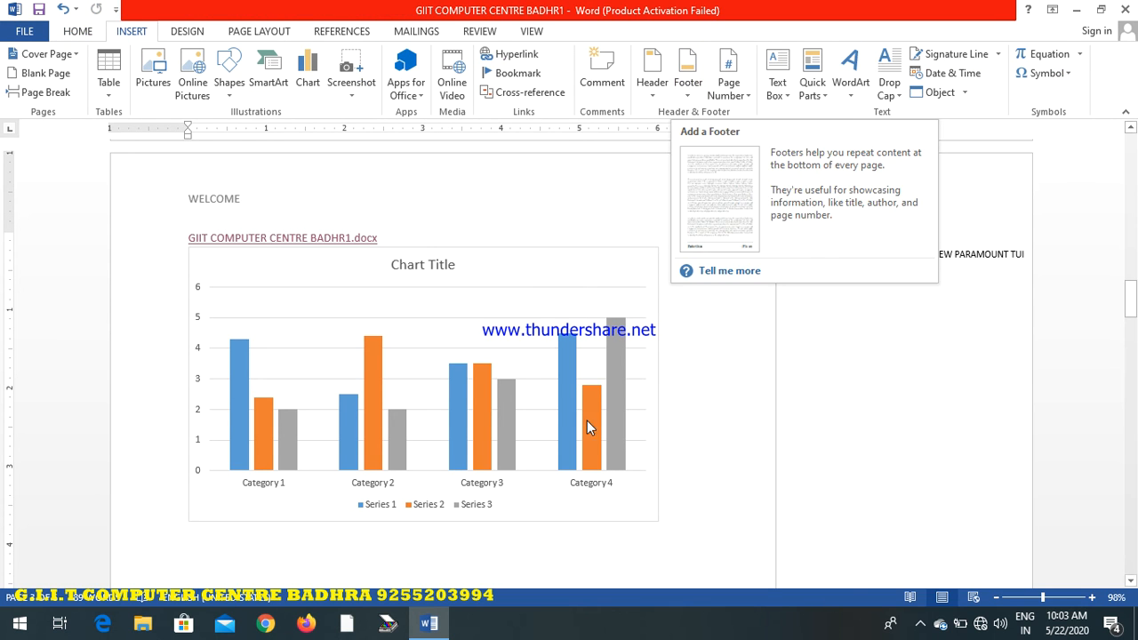
click(691, 93)
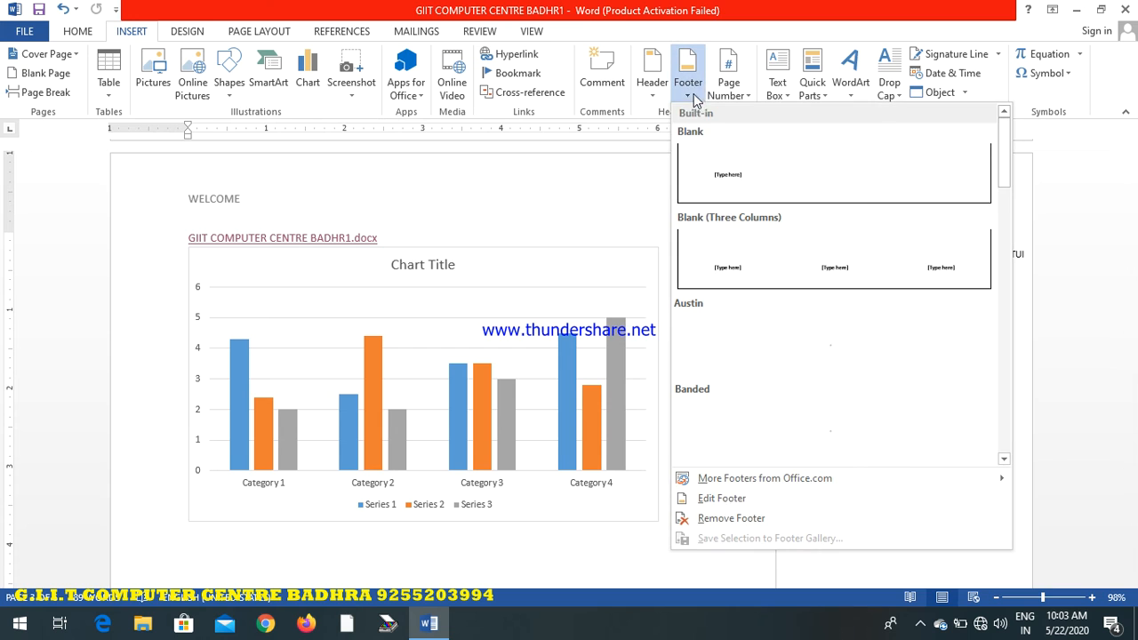
click(712, 160)
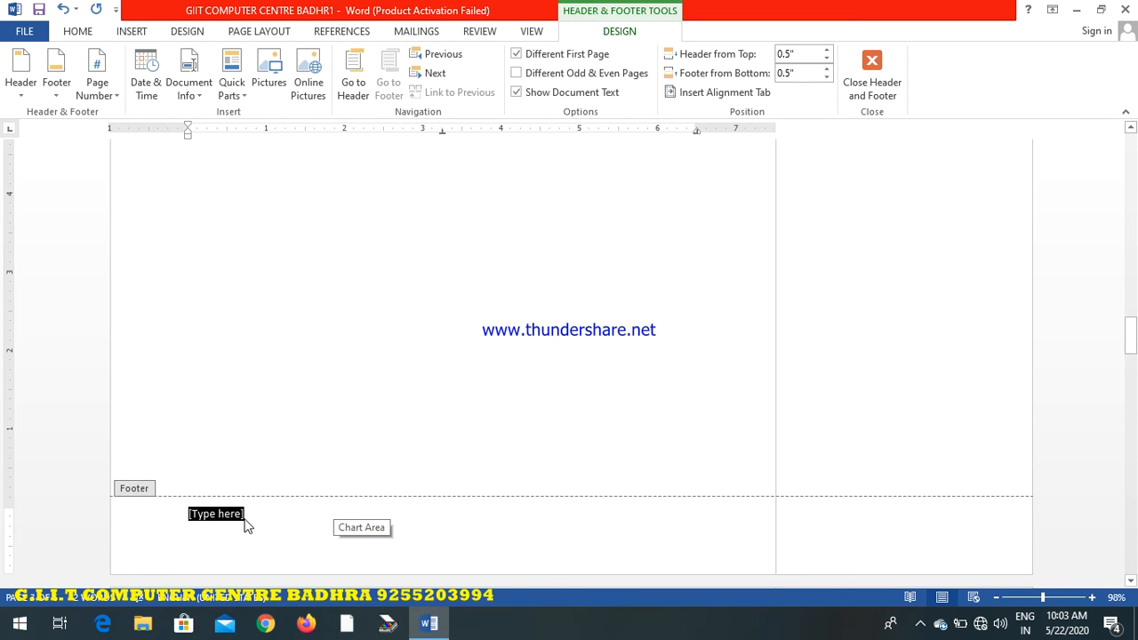
text(GIIT)
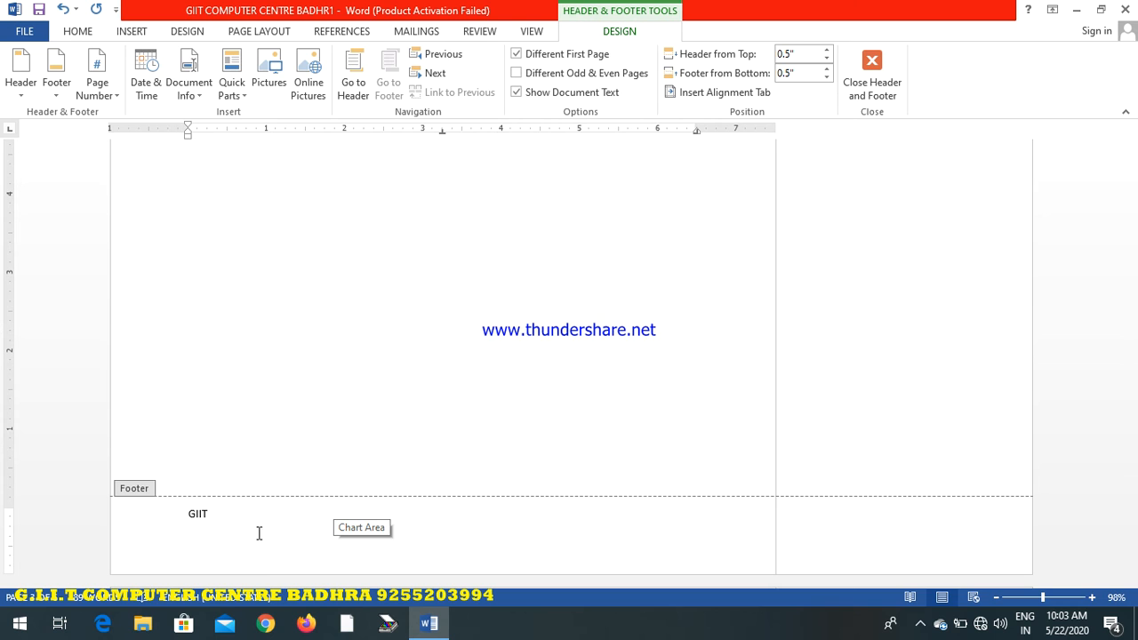
click(871, 75)
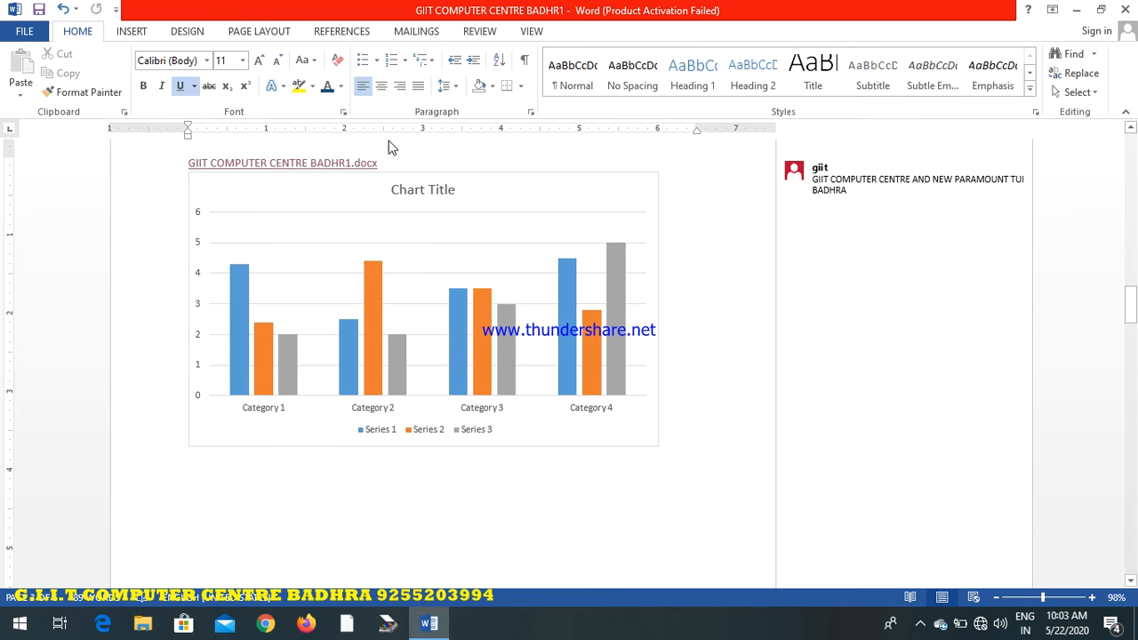
Insert page numbers at the top of the page in the Plain Number 1 style, and close header and footer editing
click(129, 32)
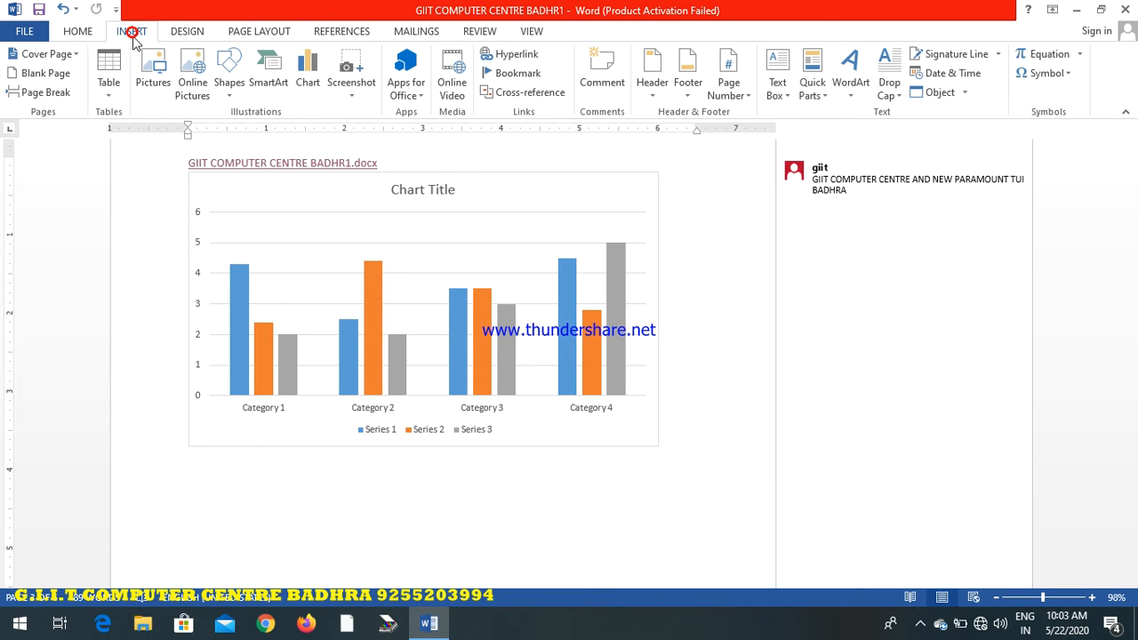
click(735, 97)
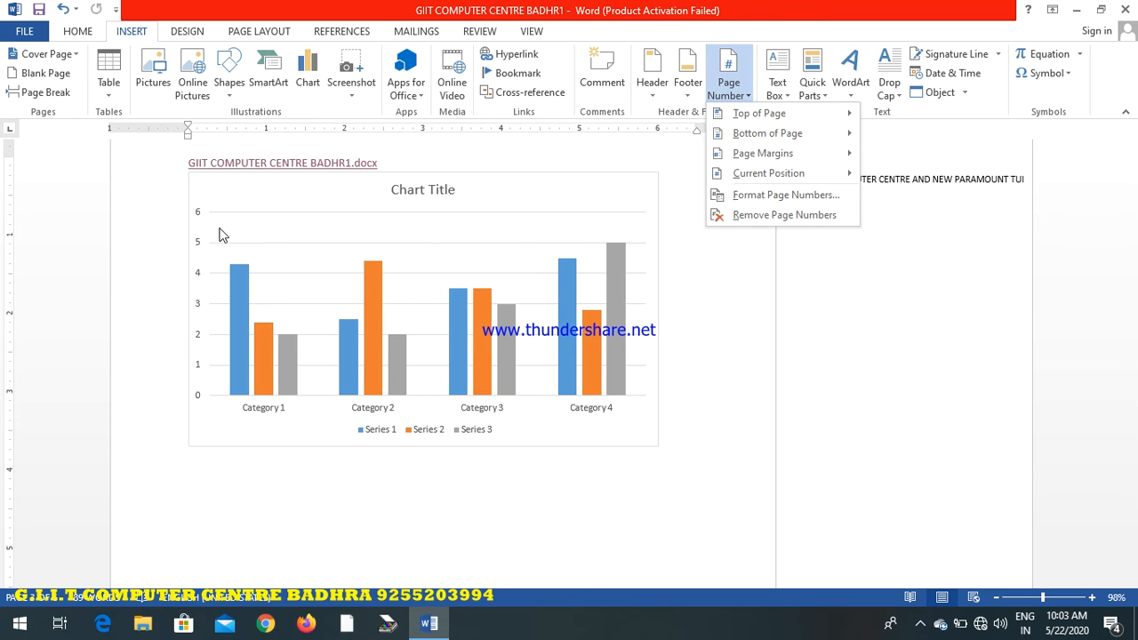
click(300, 528)
drag(1130, 306, 1131, 149)
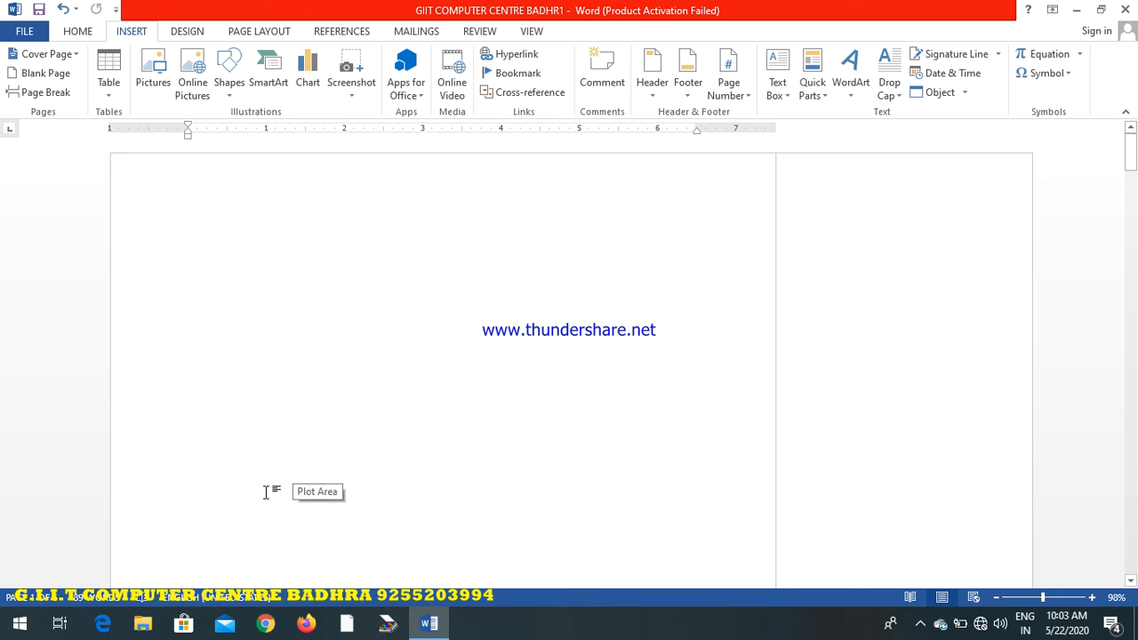
click(743, 98)
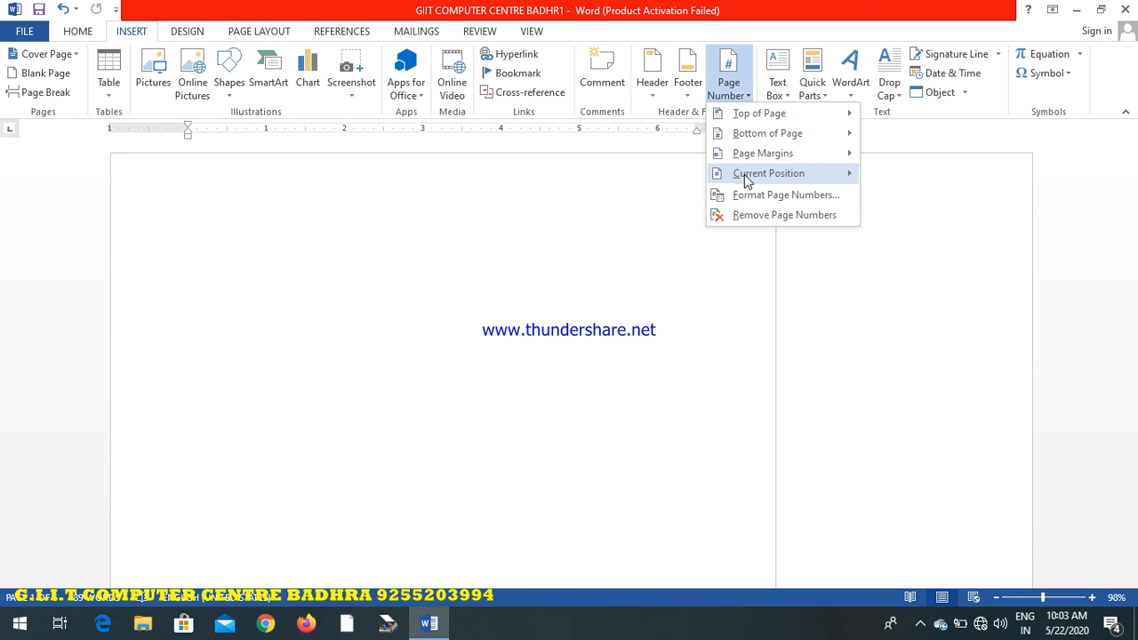
mouse_move(747, 180)
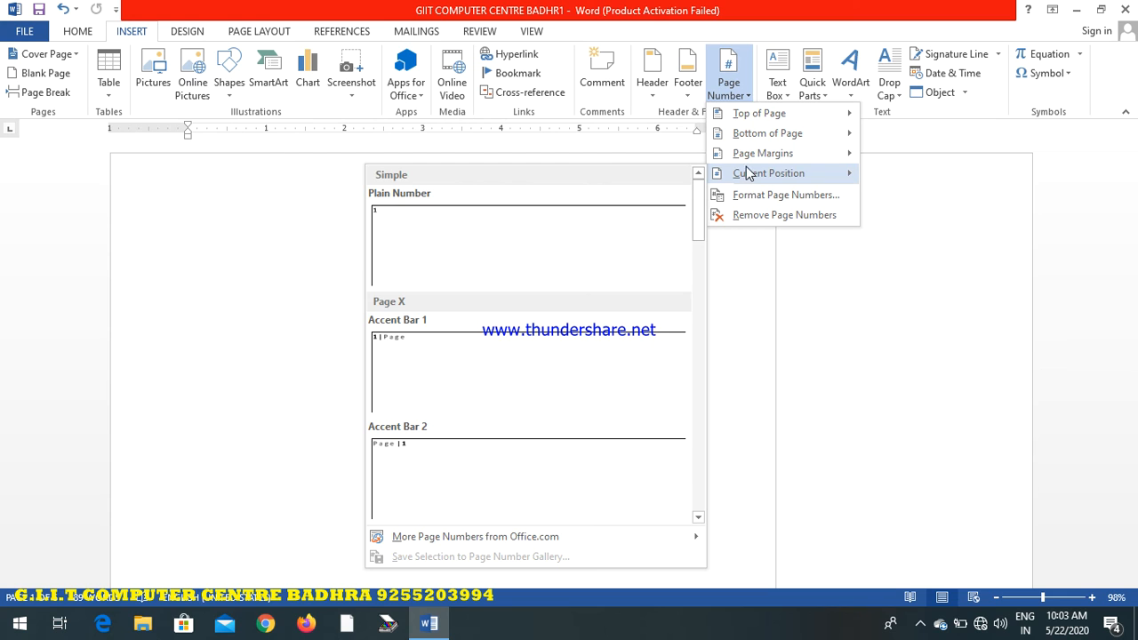
mouse_move(749, 160)
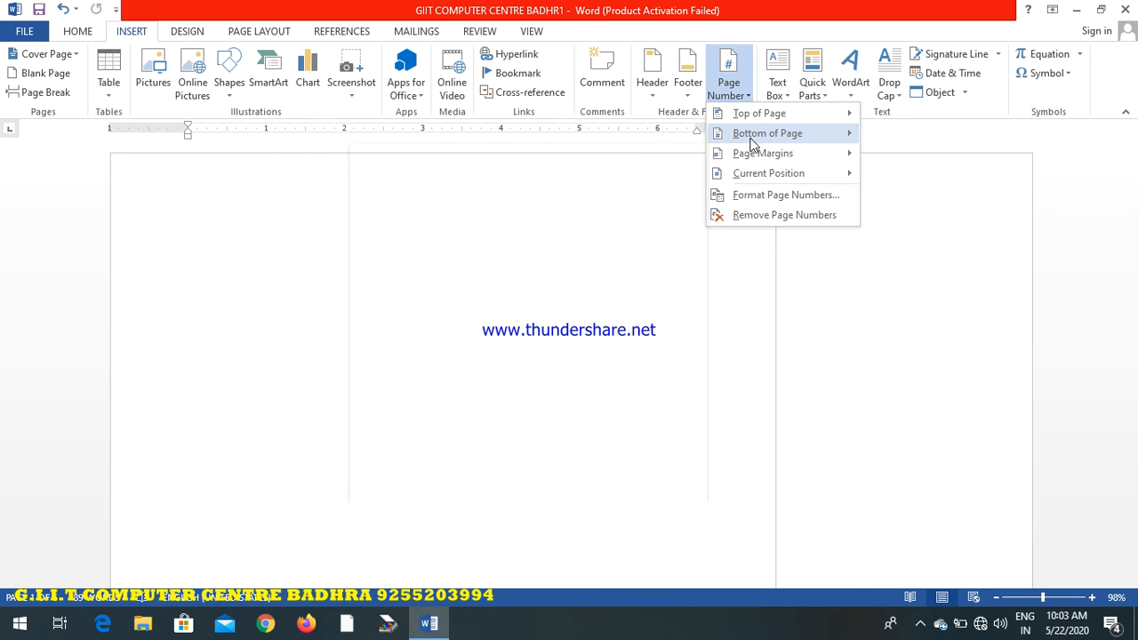
mouse_move(756, 116)
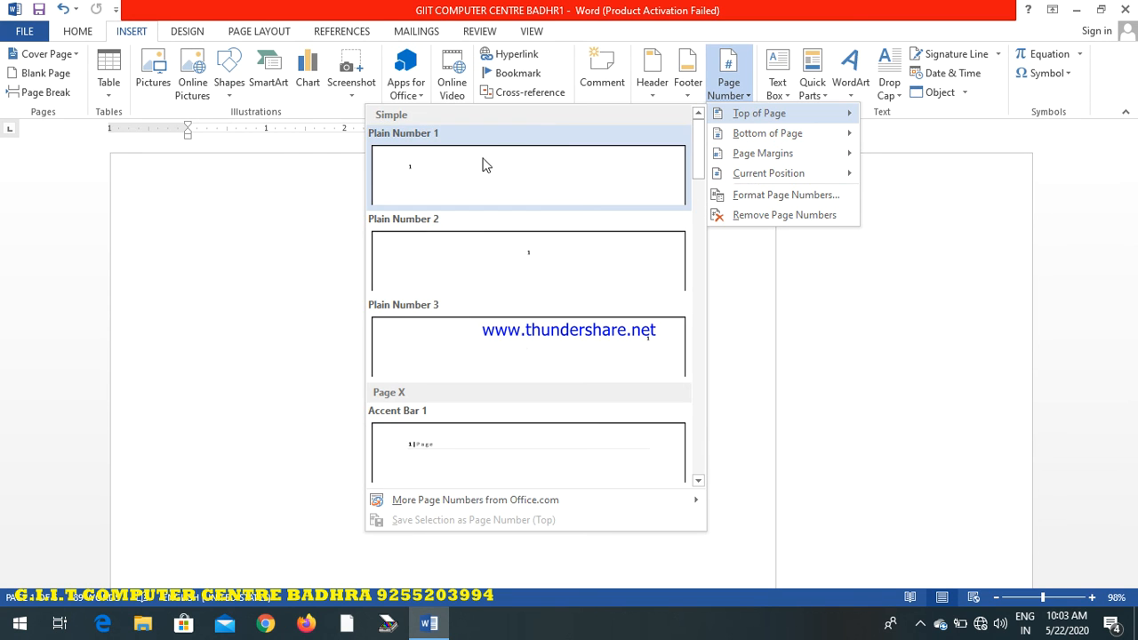
click(448, 182)
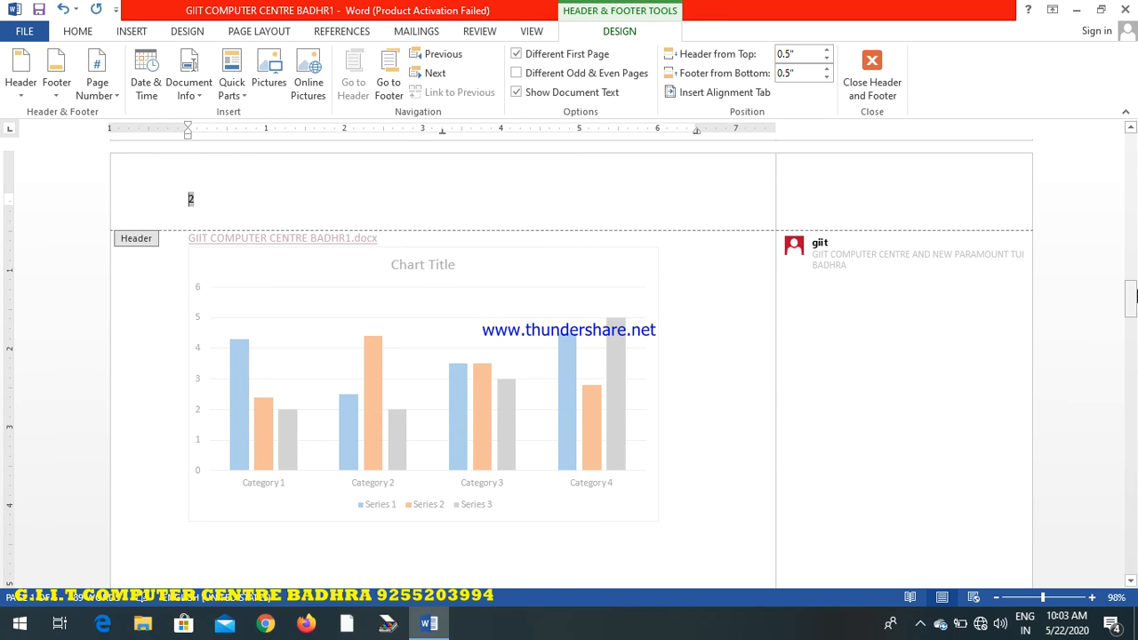
drag(1130, 306, 1131, 155)
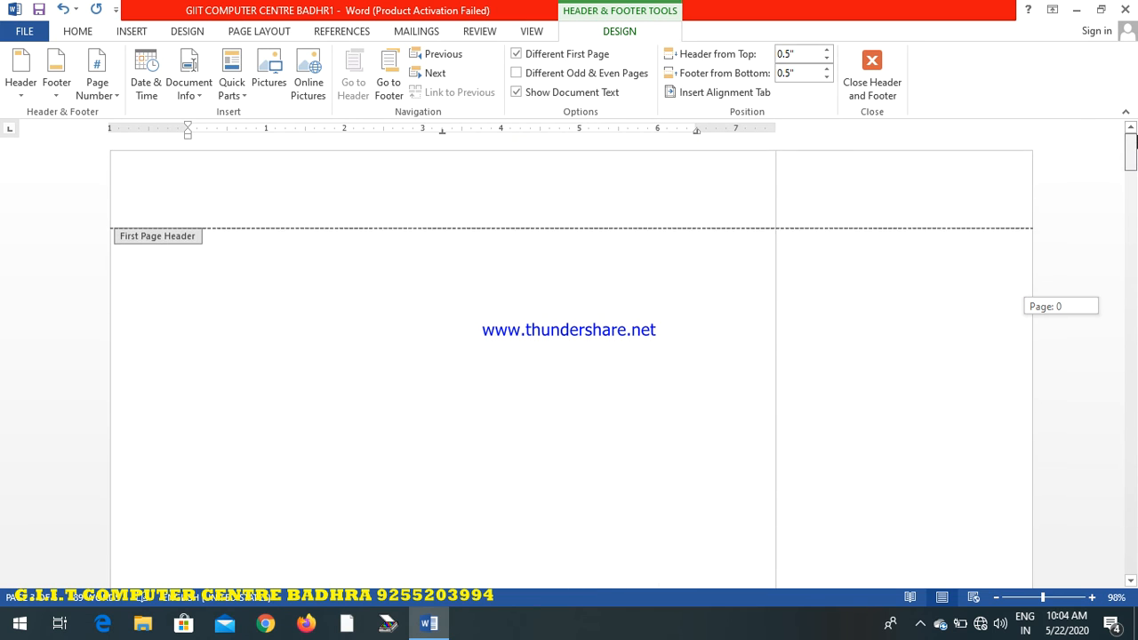
click(871, 72)
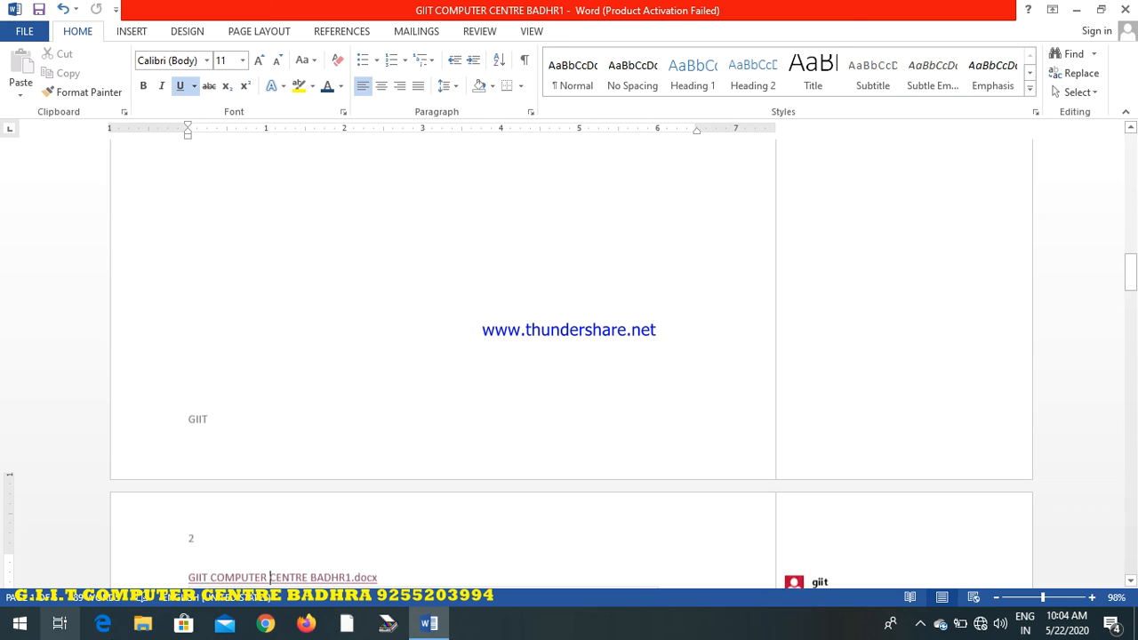
Insert a Simple Text Box at the hyperlink line and fill it with GIIT COMPUTER BADHRA and a person's name on a second line
click(140, 31)
click(788, 96)
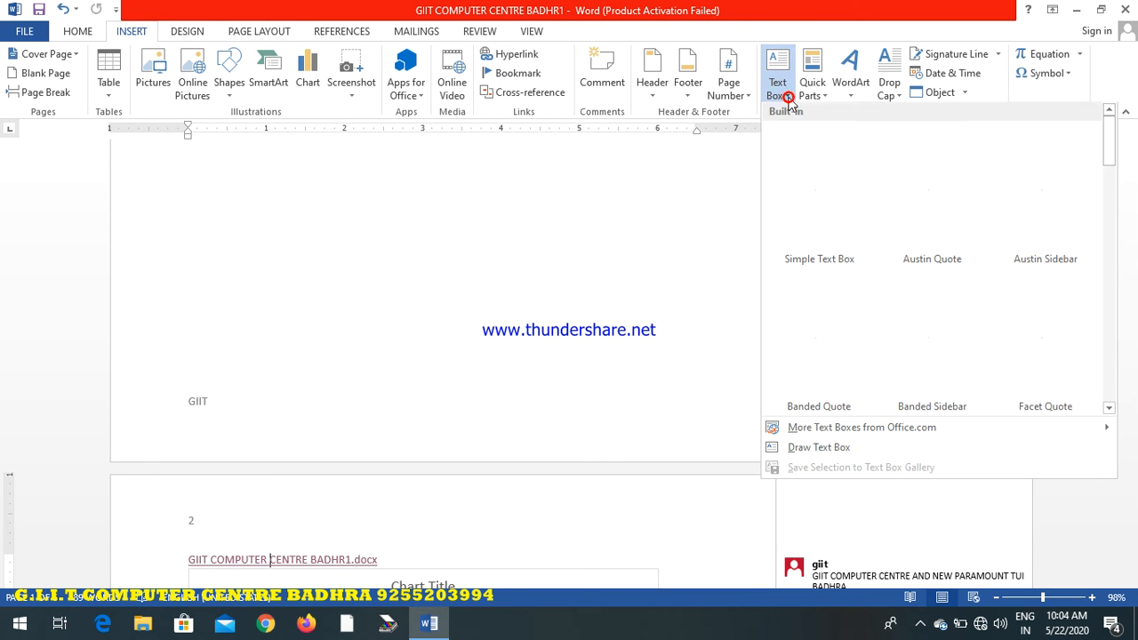
click(827, 178)
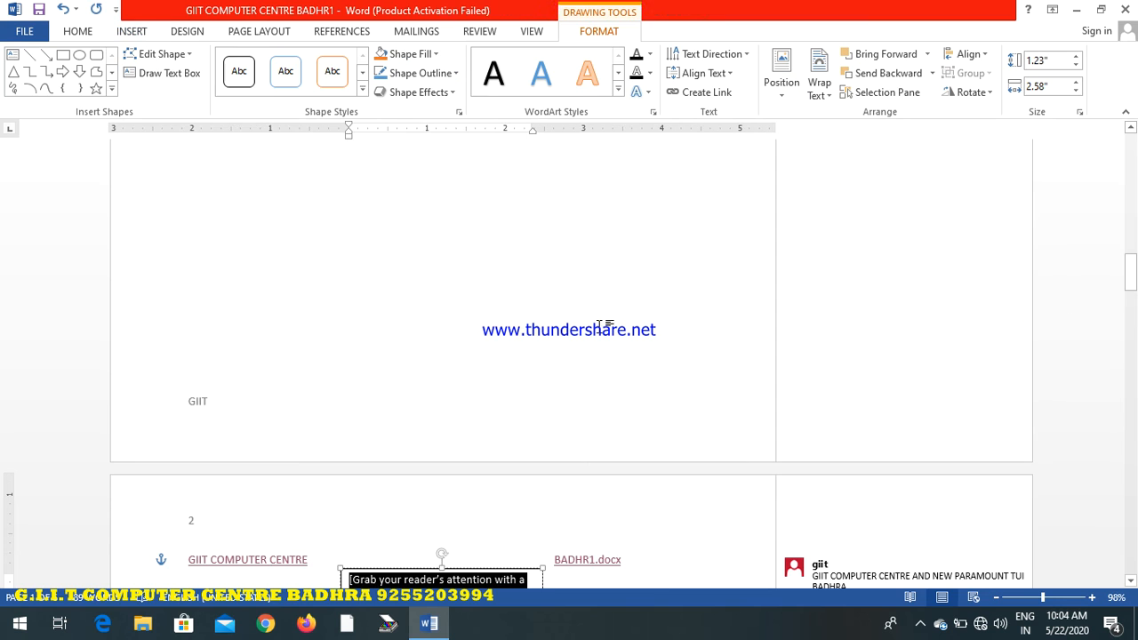
drag(1130, 267, 1132, 302)
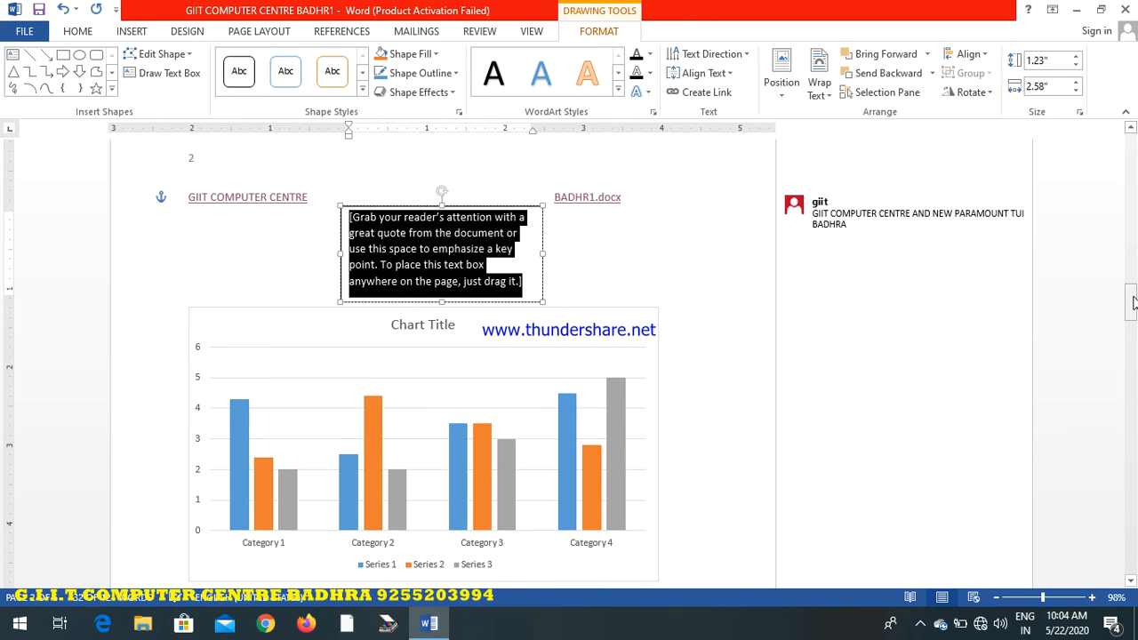
text(GIIT COMPUTER BADHRA)
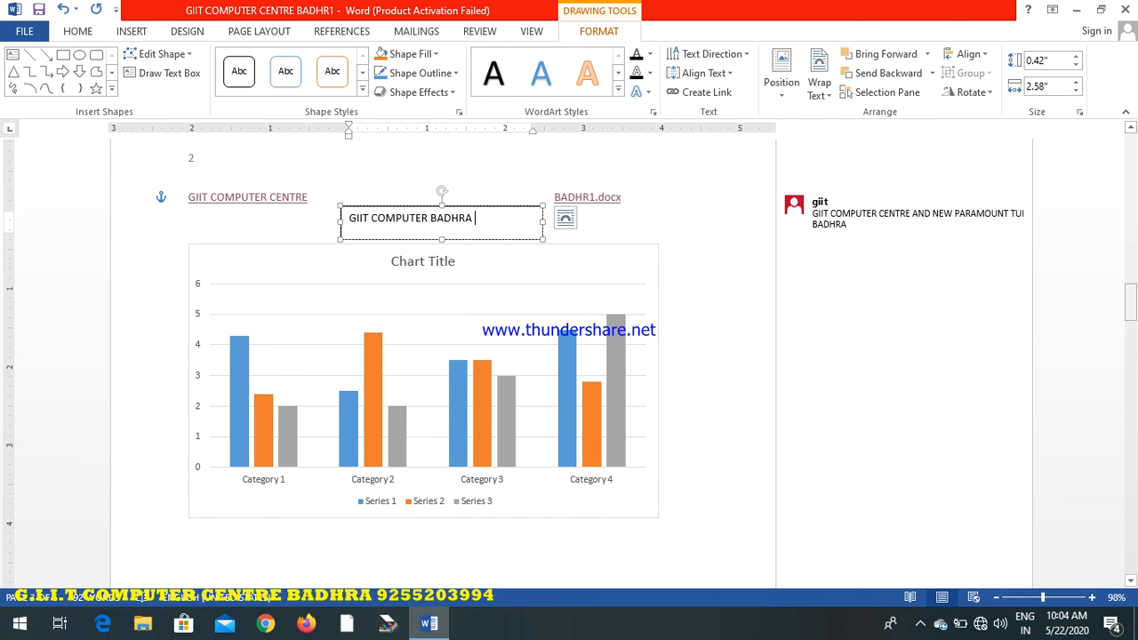
key(Return)
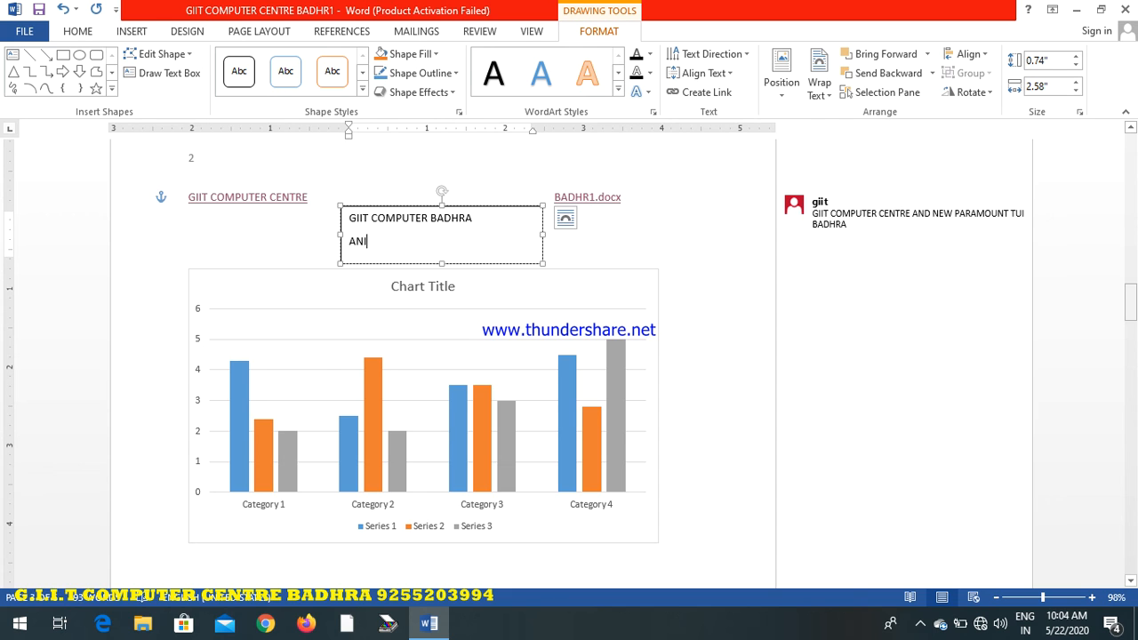
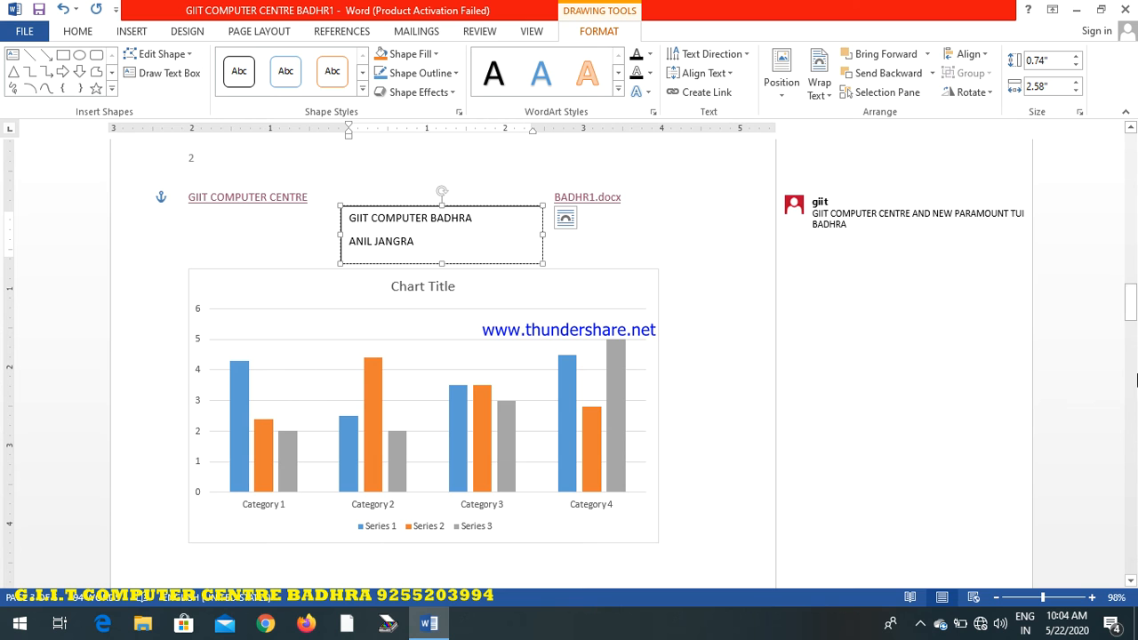
click(735, 251)
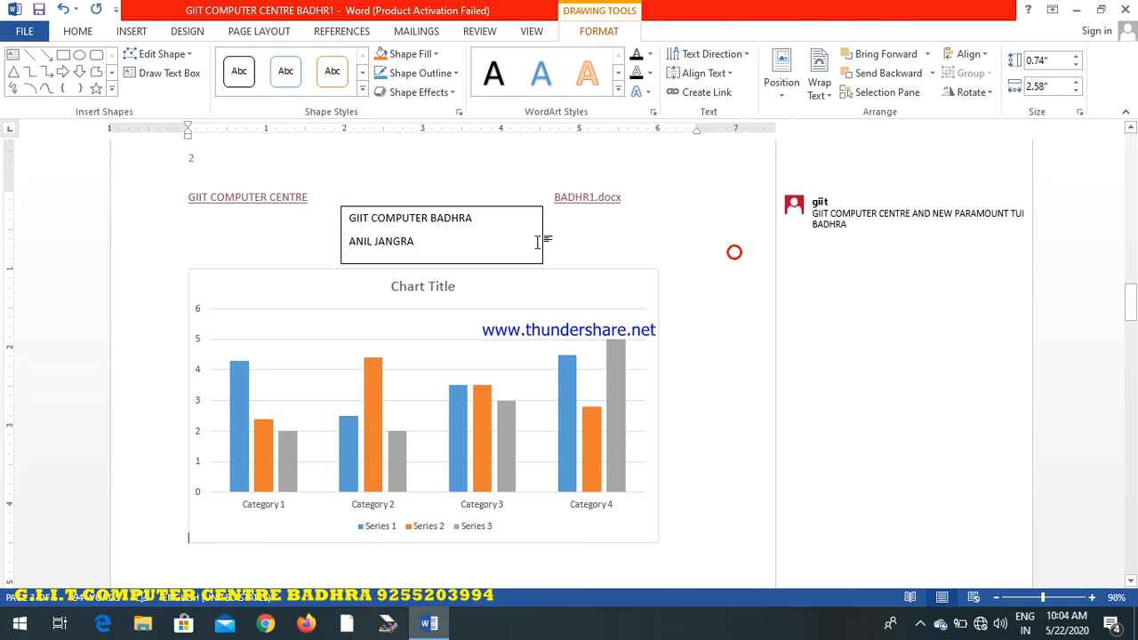
Rotate the text box clockwise to a diagonal slant, move it beside the page's right margin above the chart, and deselect it
click(449, 236)
drag(441, 192, 471, 193)
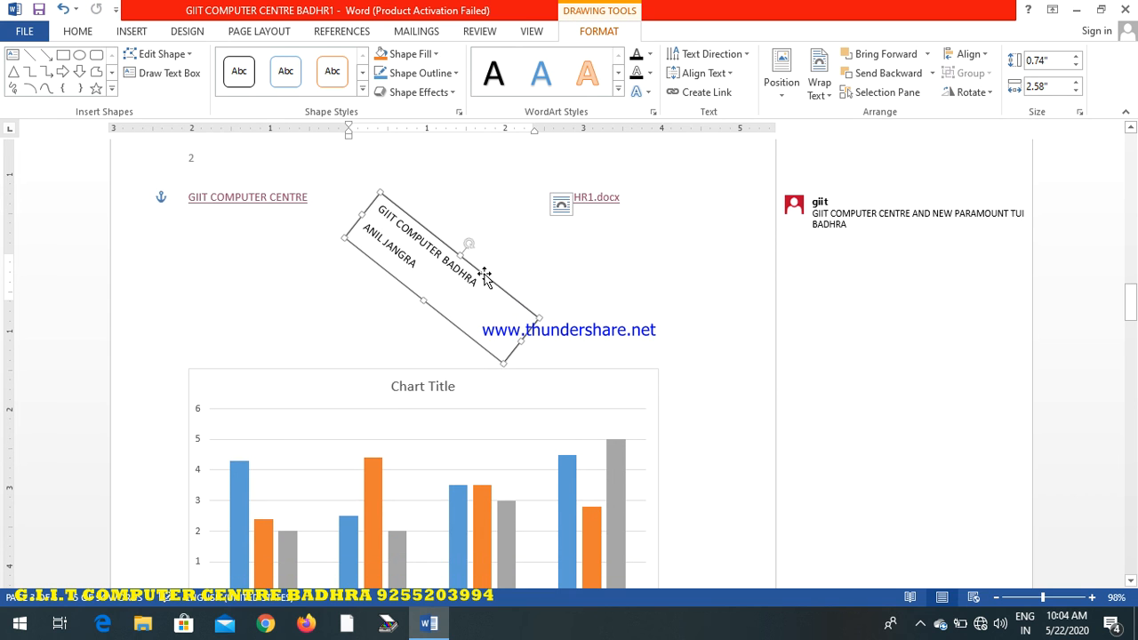
drag(485, 276, 715, 289)
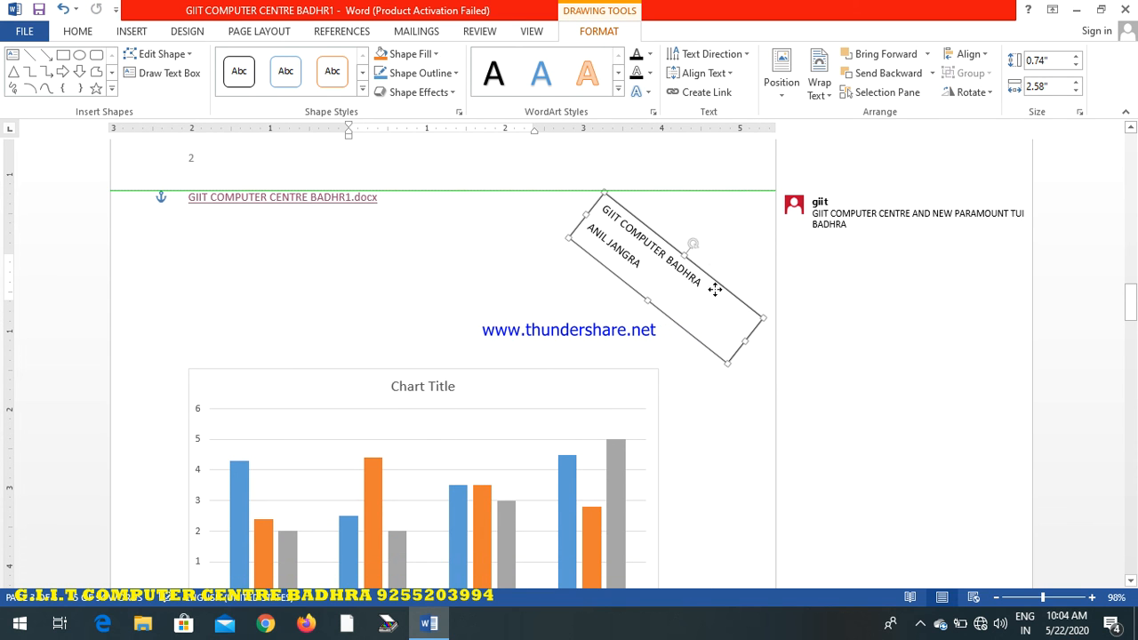
click(346, 310)
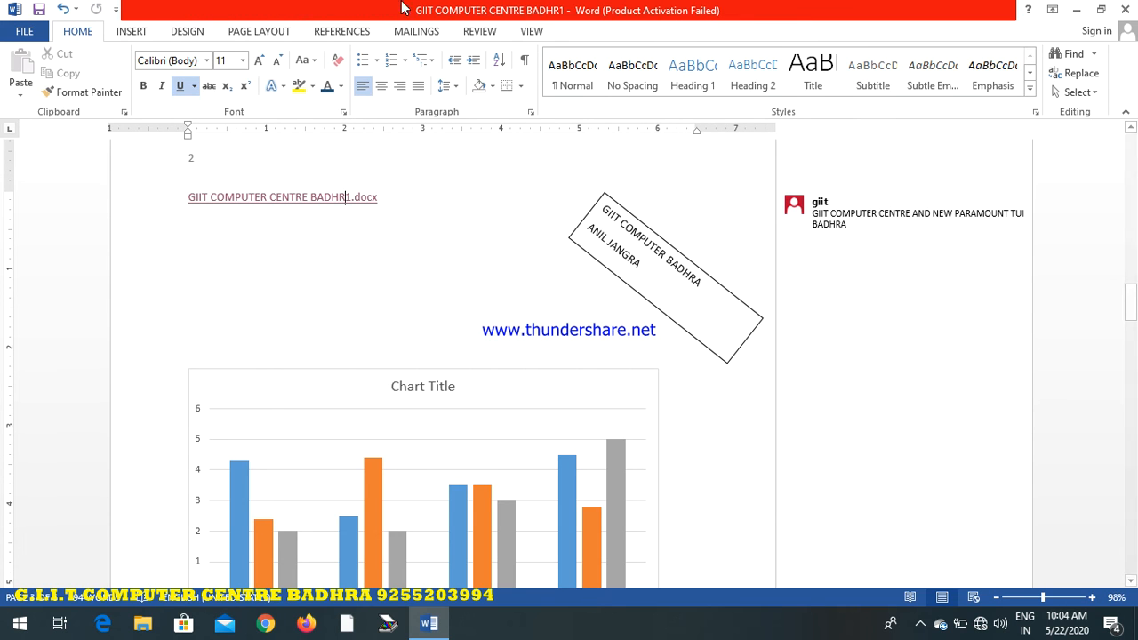
Insert white-filled, blue-outlined WordArt at the hyperlink line with the text GIIT COMPUTER and deselect it
click(135, 33)
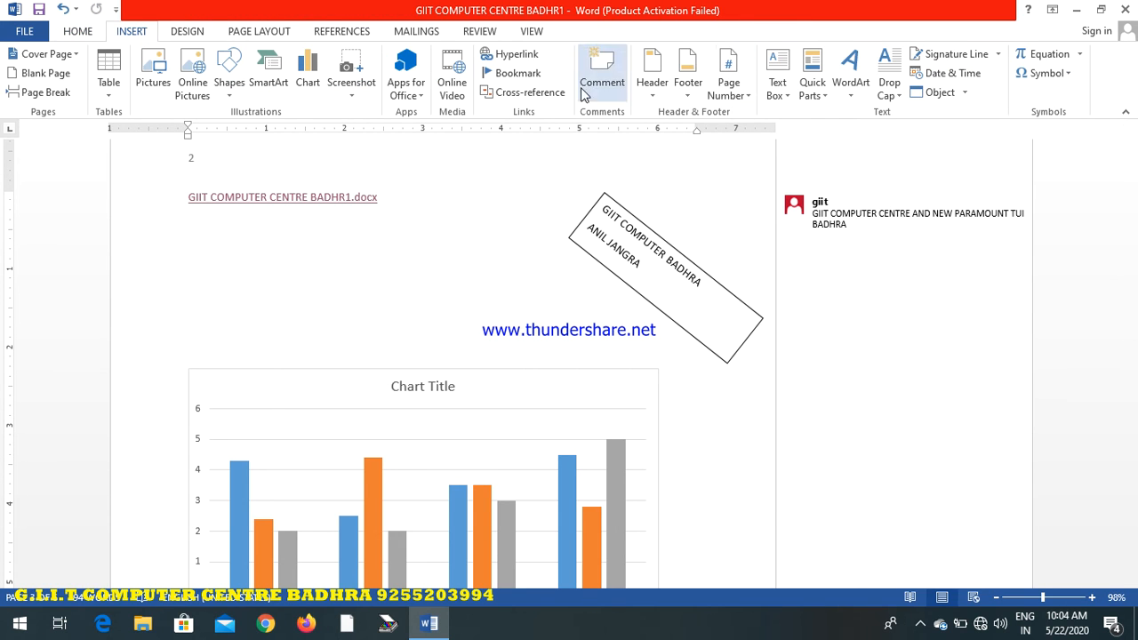
click(822, 96)
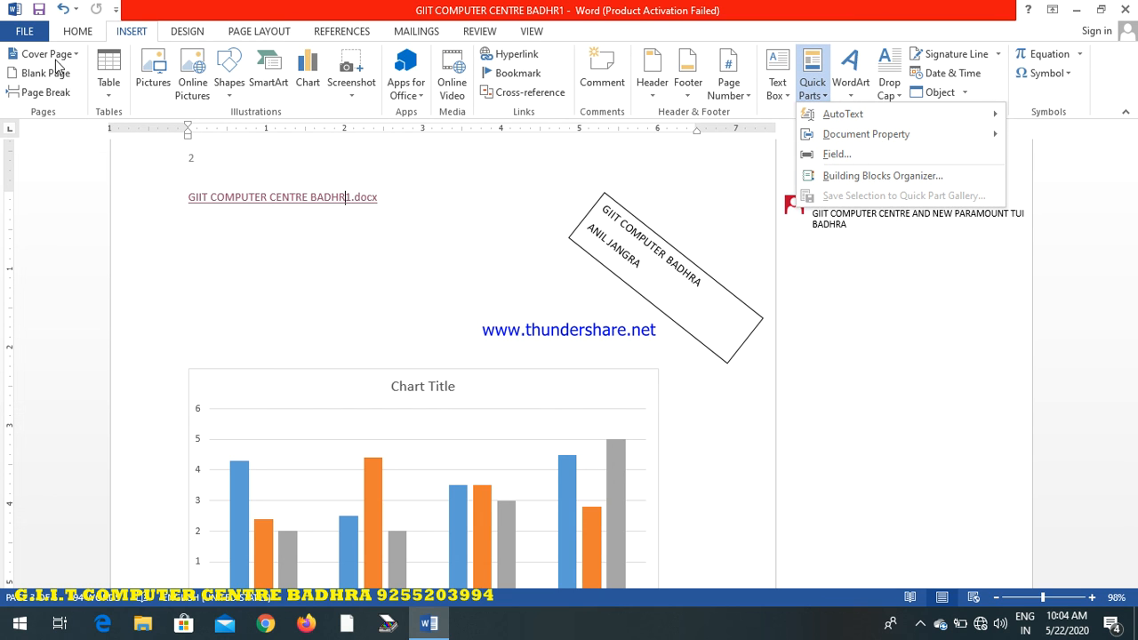
click(851, 87)
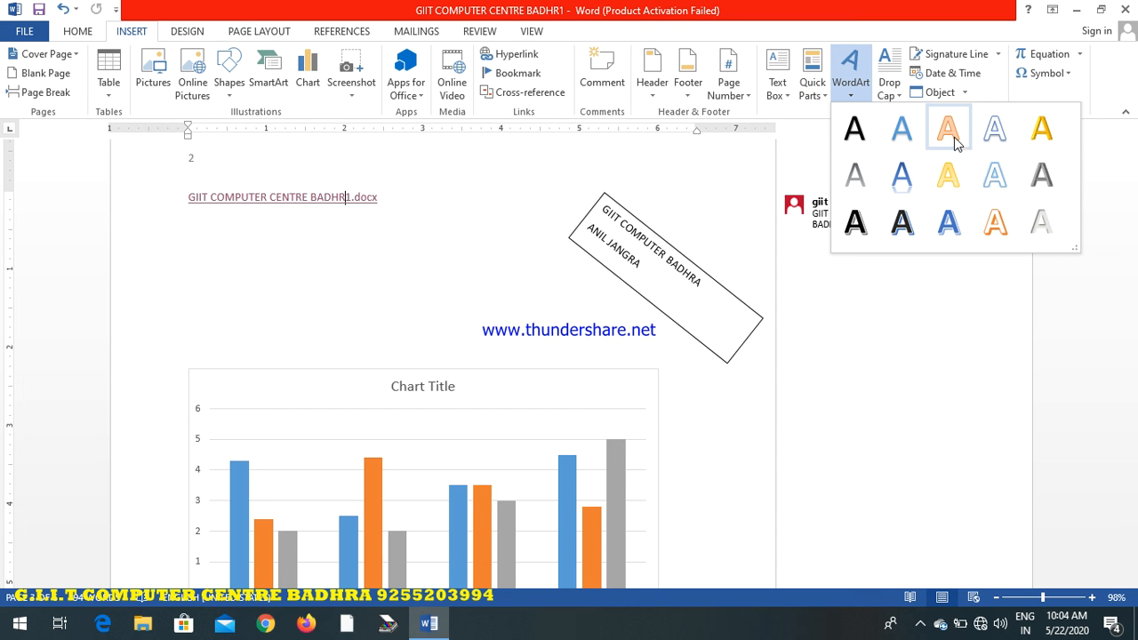
click(920, 342)
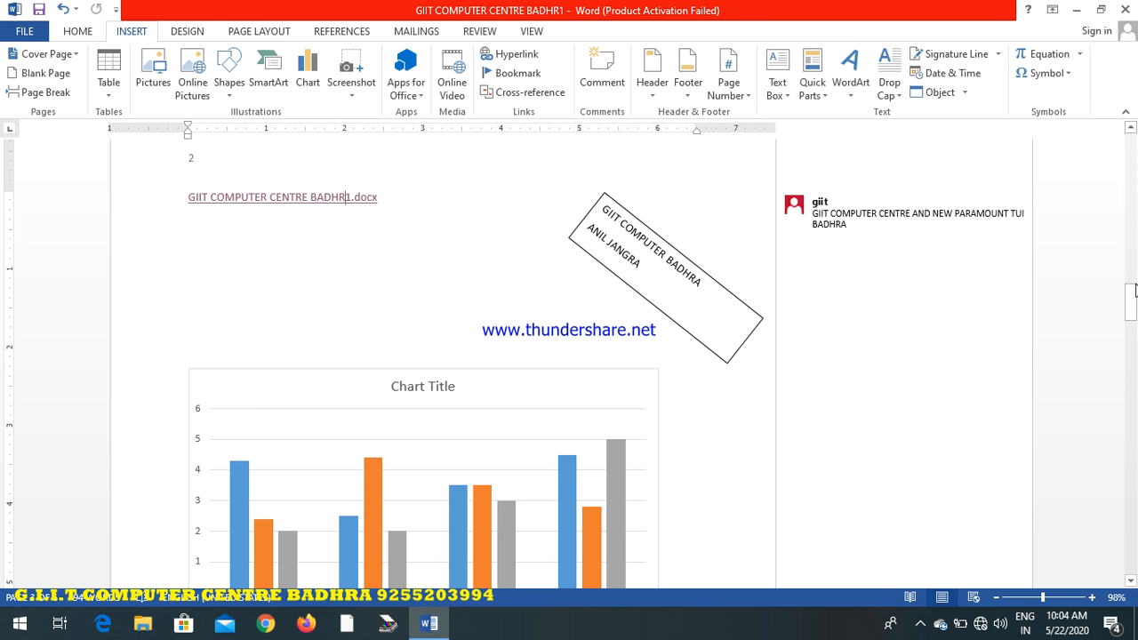
drag(1130, 293, 1134, 528)
click(851, 76)
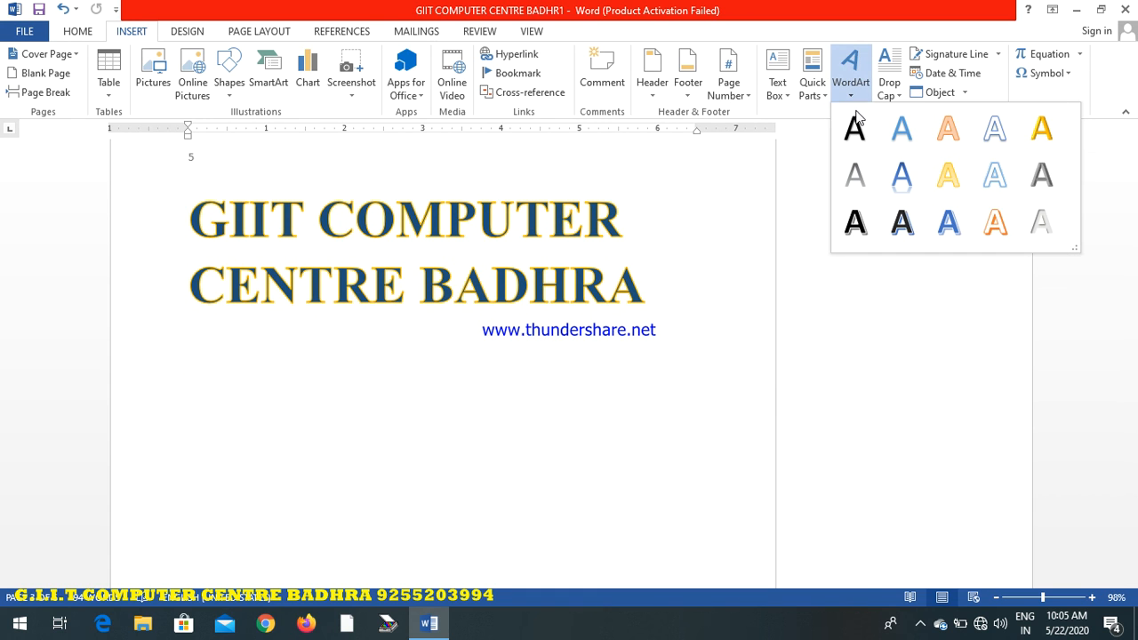
click(999, 142)
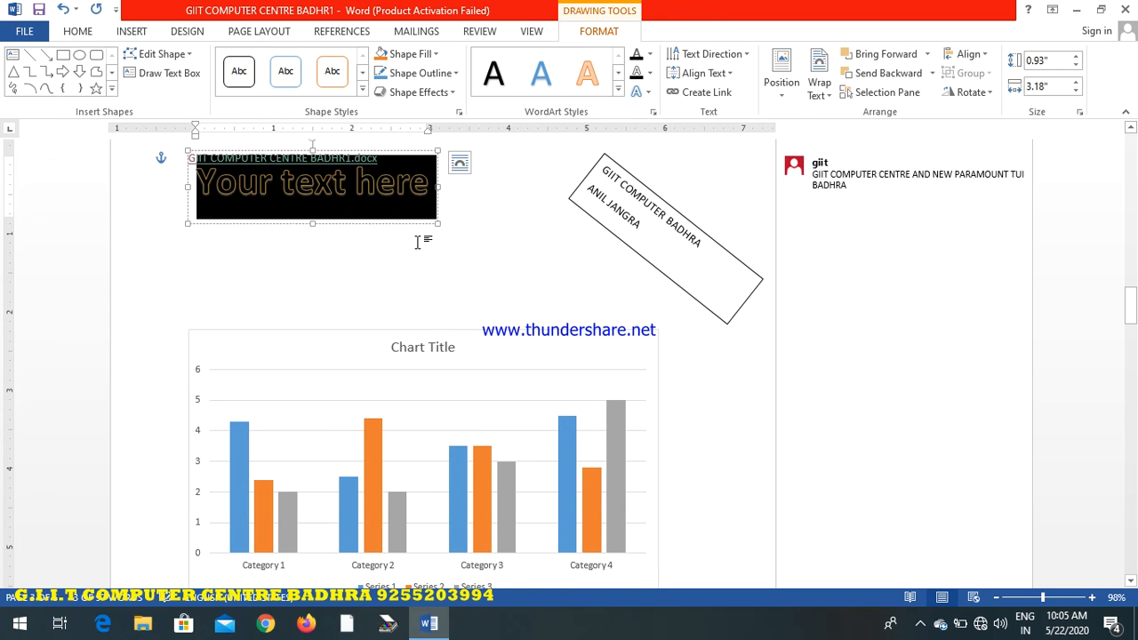
text(GIIT)
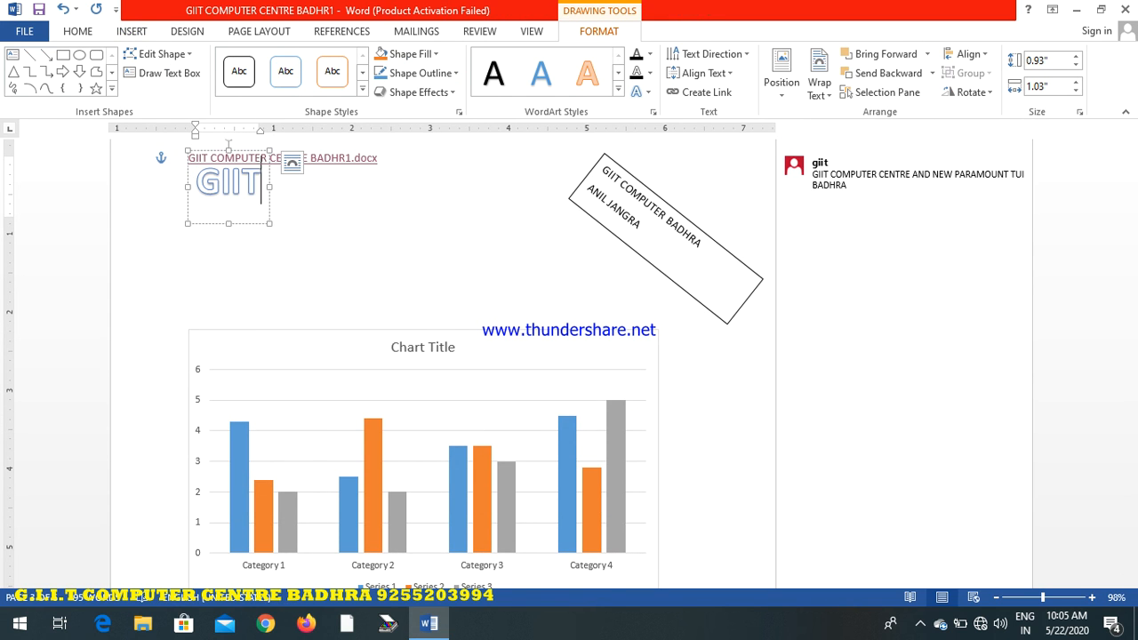
text( COMP)
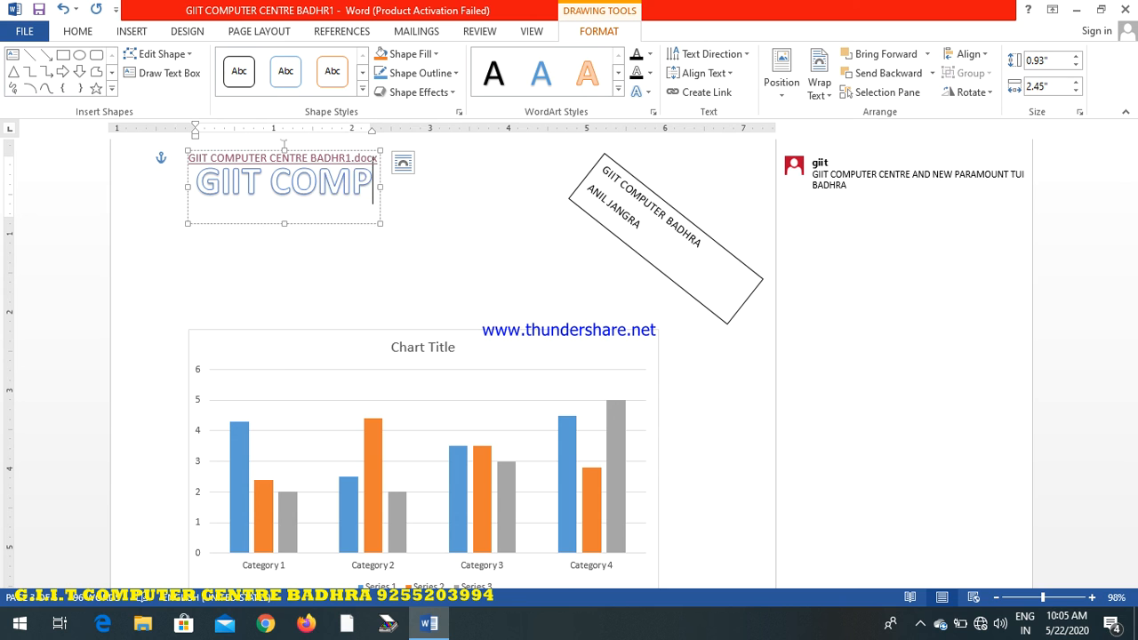
text(UTER)
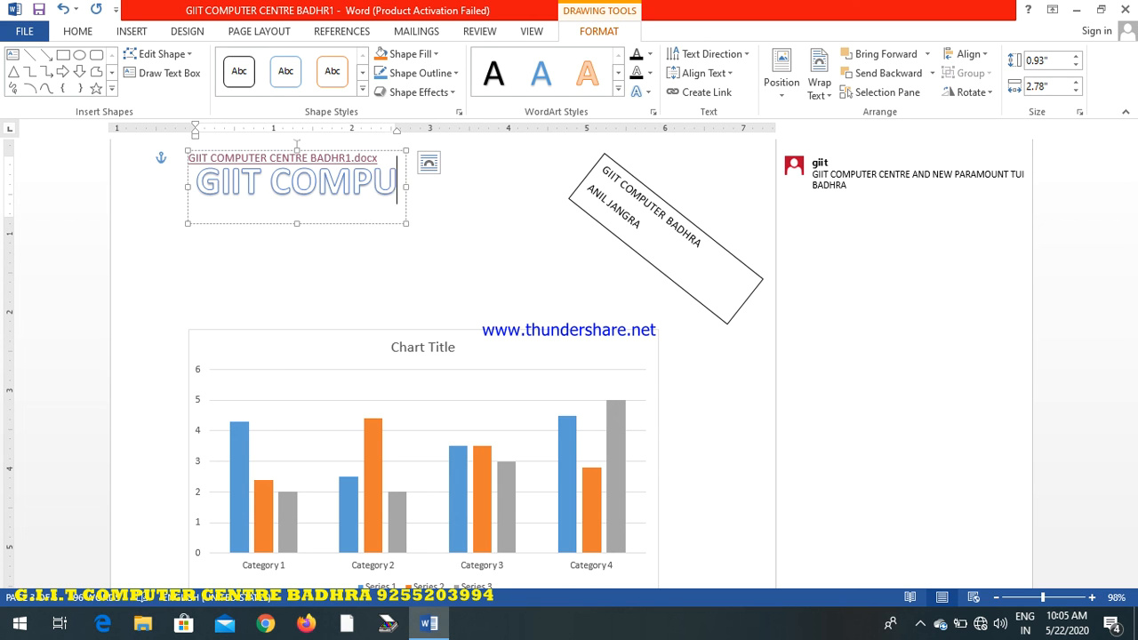
click(551, 276)
Add the text New paramount two lines below the CENTRE BADHRA heading on the last page
click(132, 31)
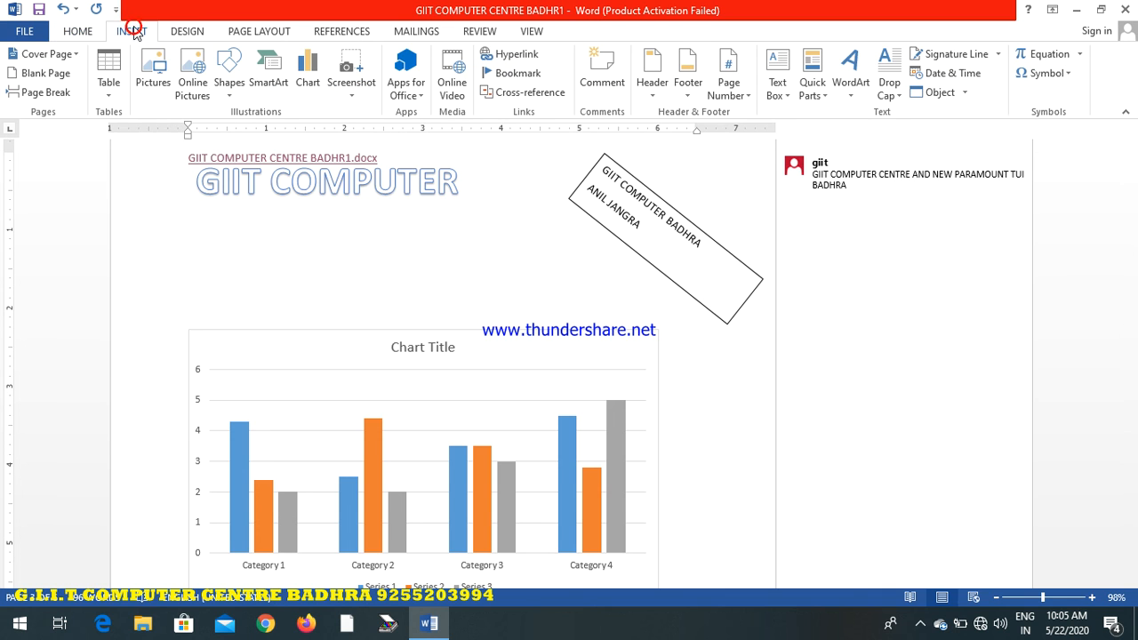
click(891, 92)
click(918, 336)
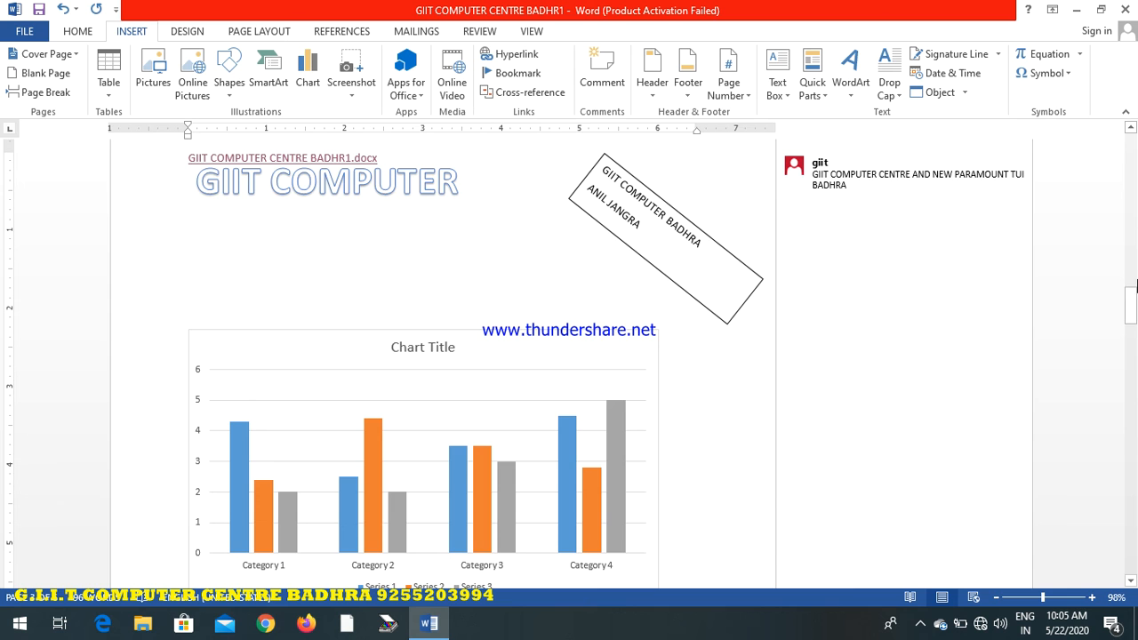
drag(1134, 284, 1126, 533)
click(737, 210)
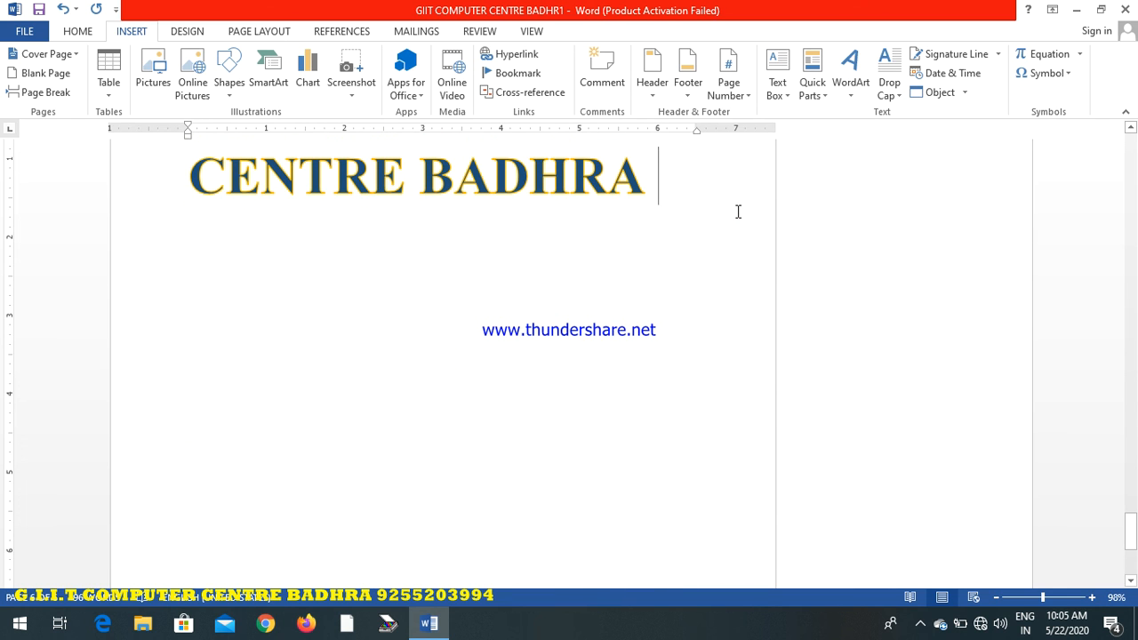
key(Return)
key(Return)
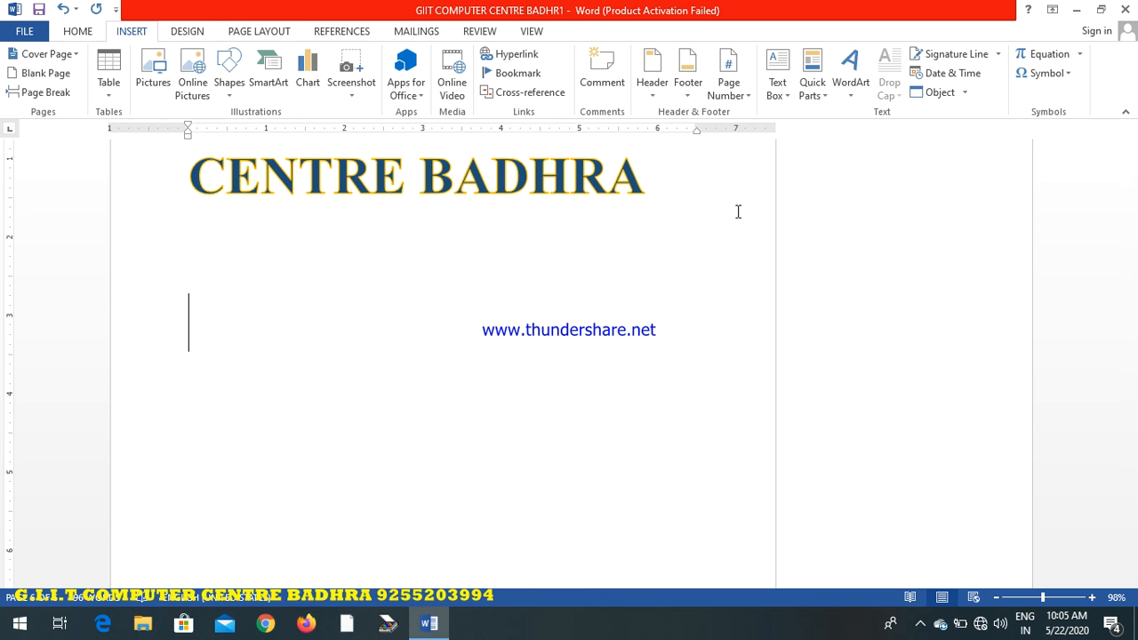
text(new )
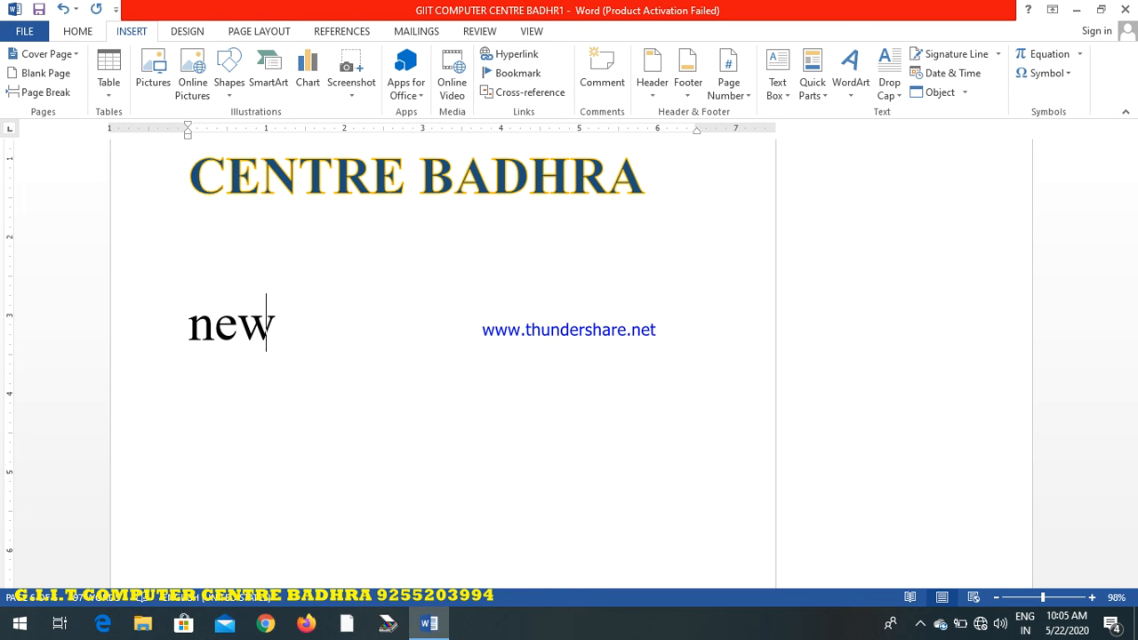
text(par)
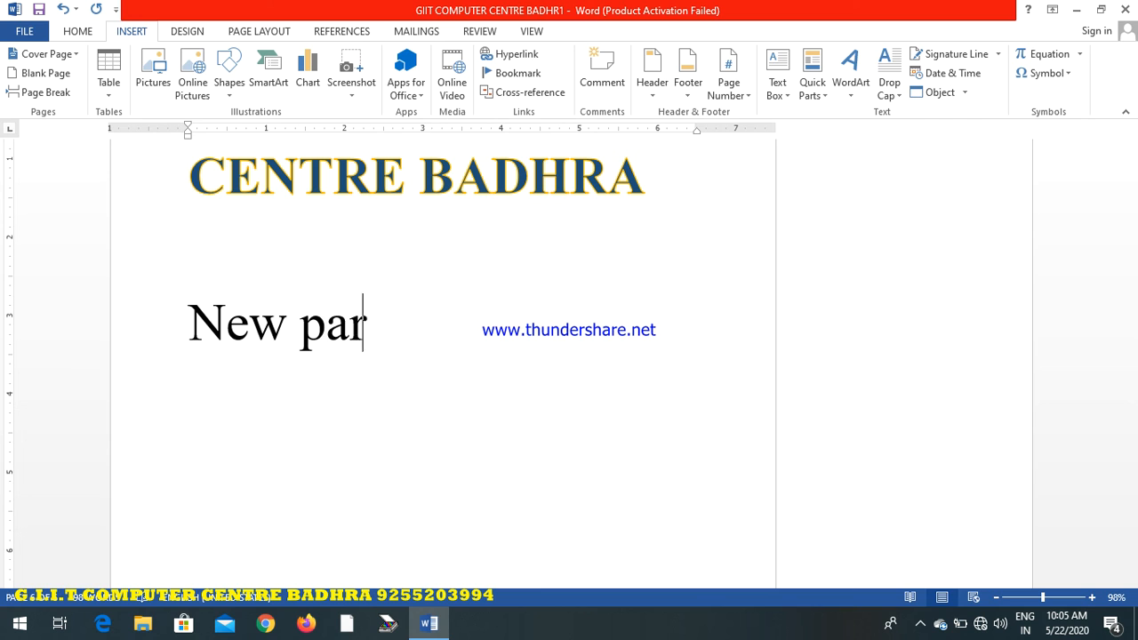
text(amount)
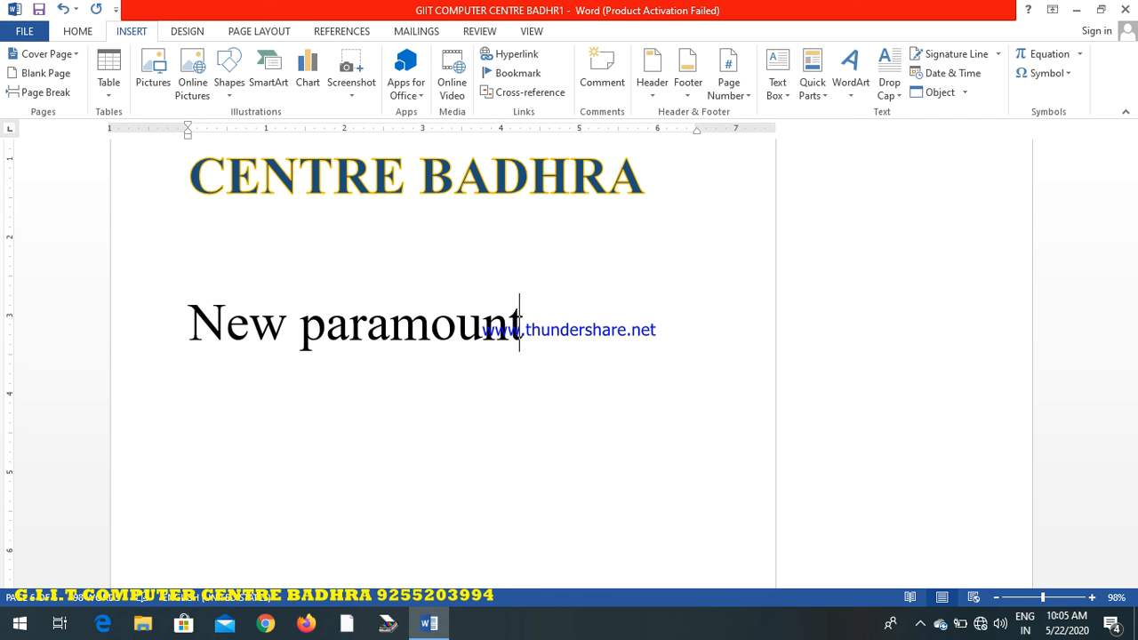
Apply a Dropped drop cap to the first letter of the New paramount line and place the cursor after the word New
click(889, 89)
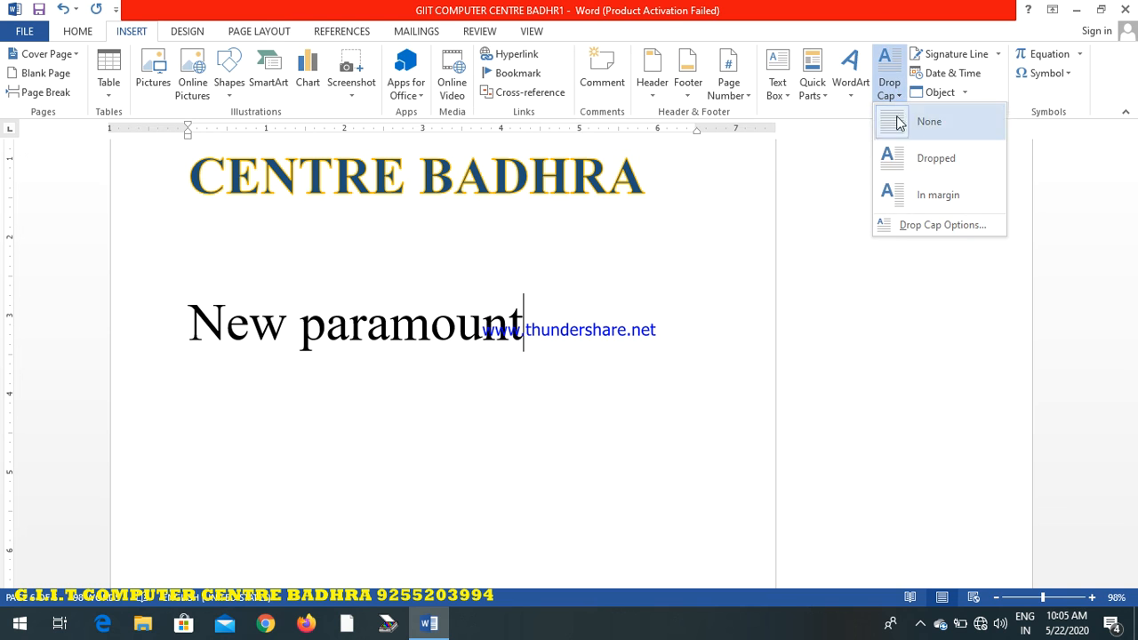
click(904, 165)
drag(388, 429, 255, 432)
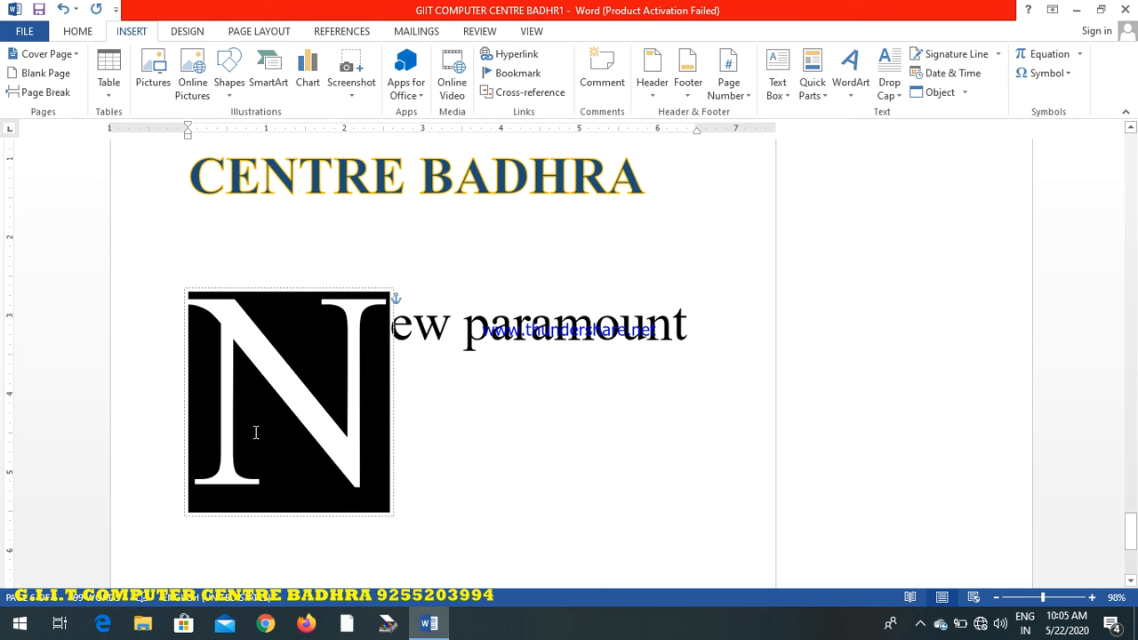
click(444, 459)
drag(703, 321, 127, 344)
click(458, 439)
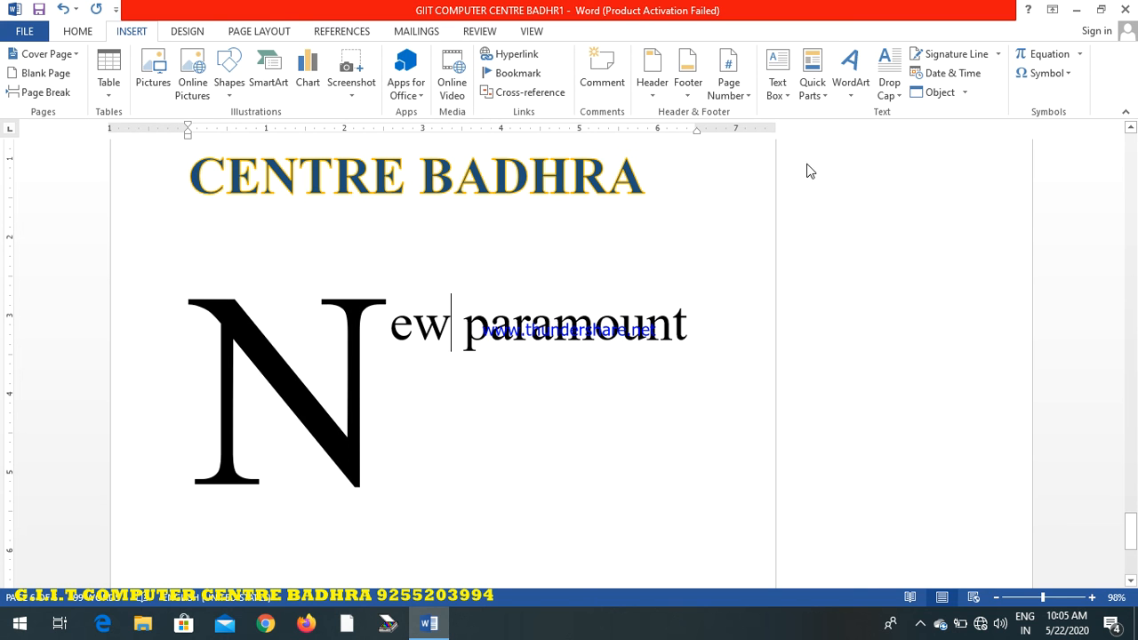
Insert the current date and time with seconds and AM/PM after the word New, and select the inserted text
click(992, 55)
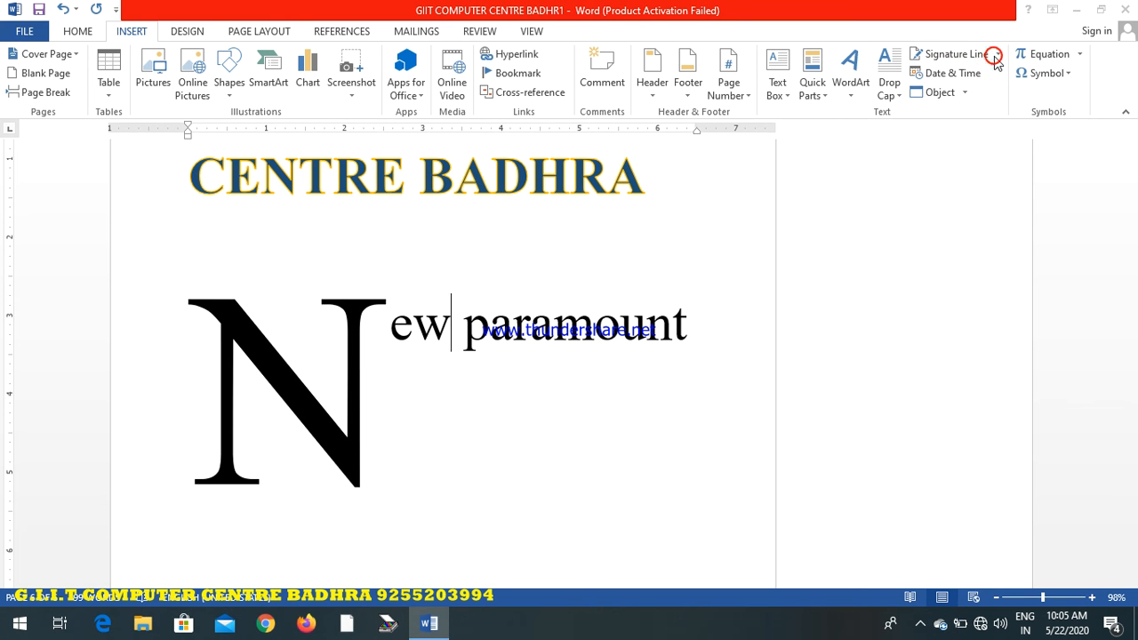
click(603, 409)
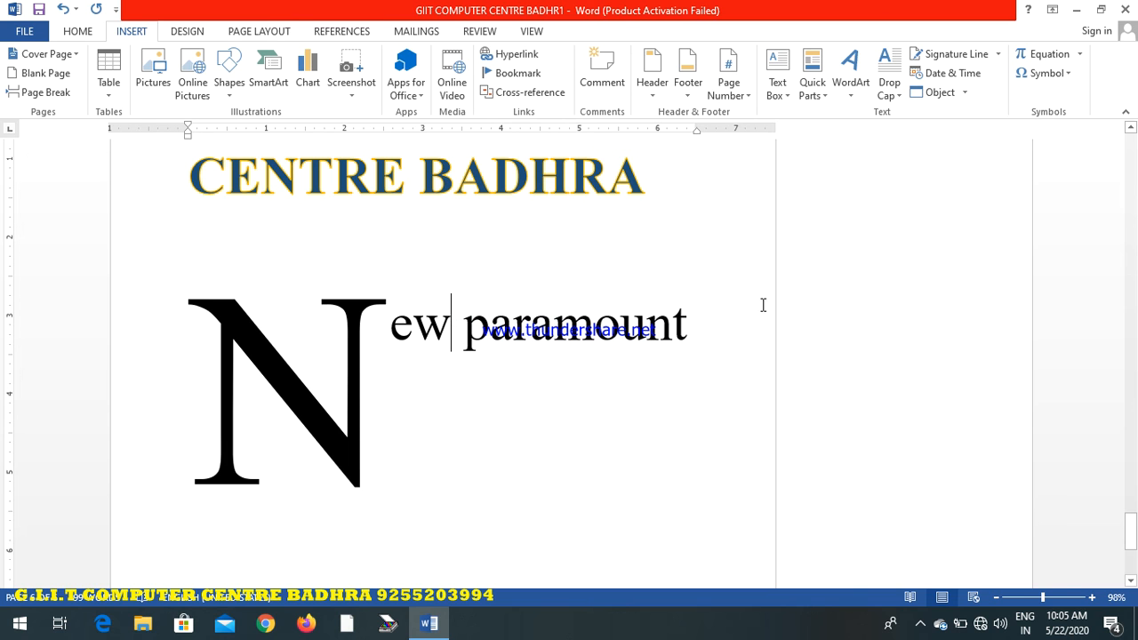
click(972, 75)
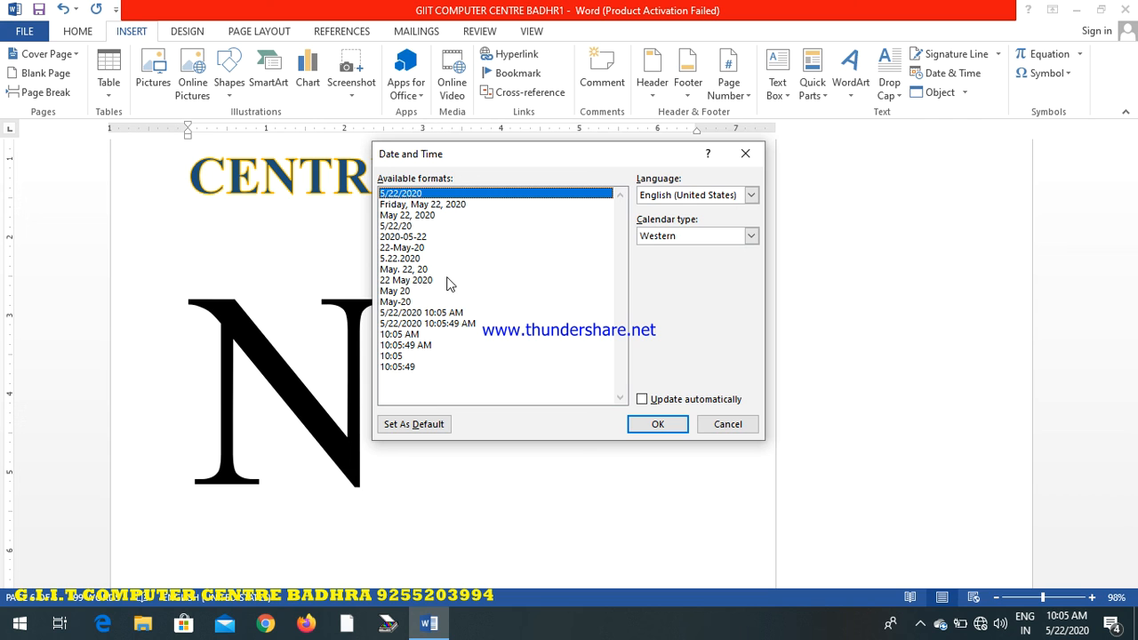
click(433, 323)
click(657, 424)
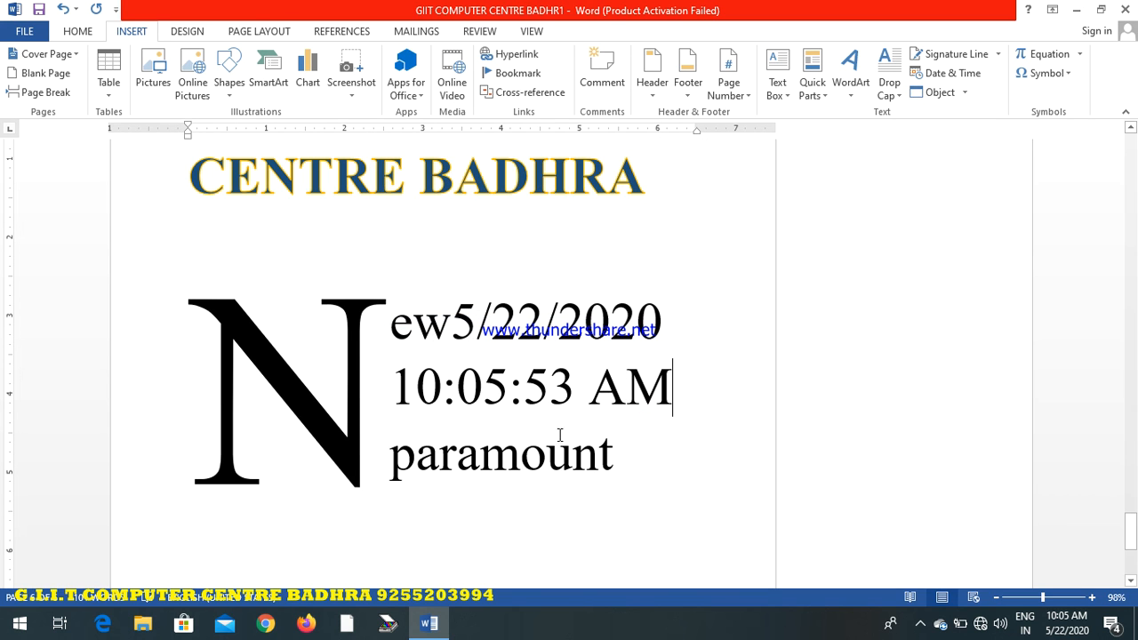
drag(678, 400, 453, 325)
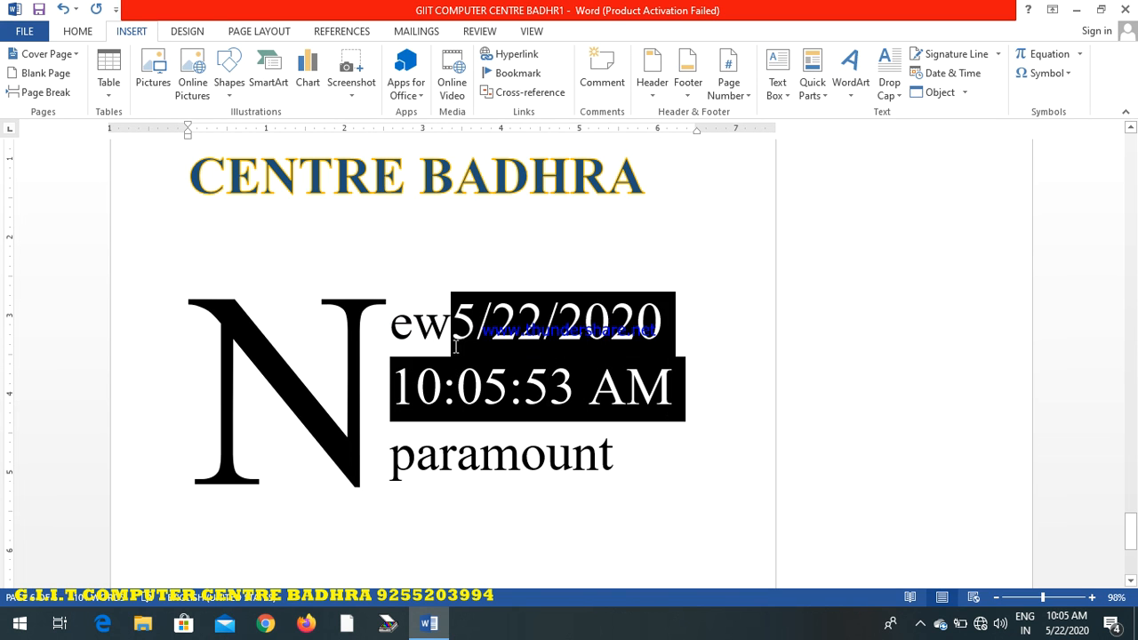
Insert a new WordPad Document object at the date text and close its blank editing window
click(965, 92)
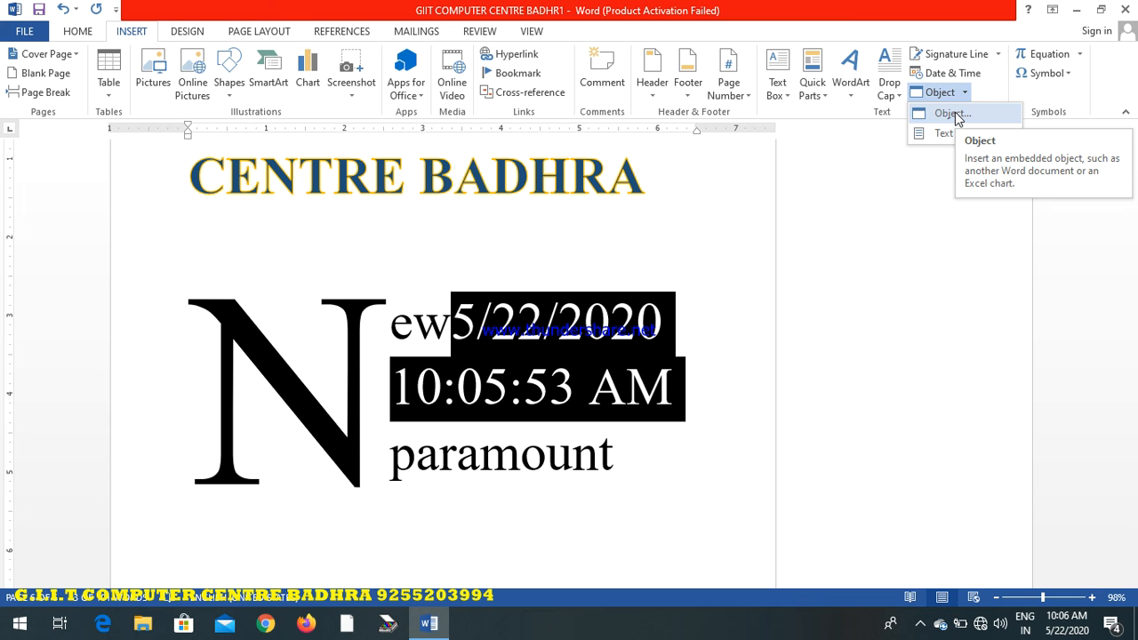
click(953, 116)
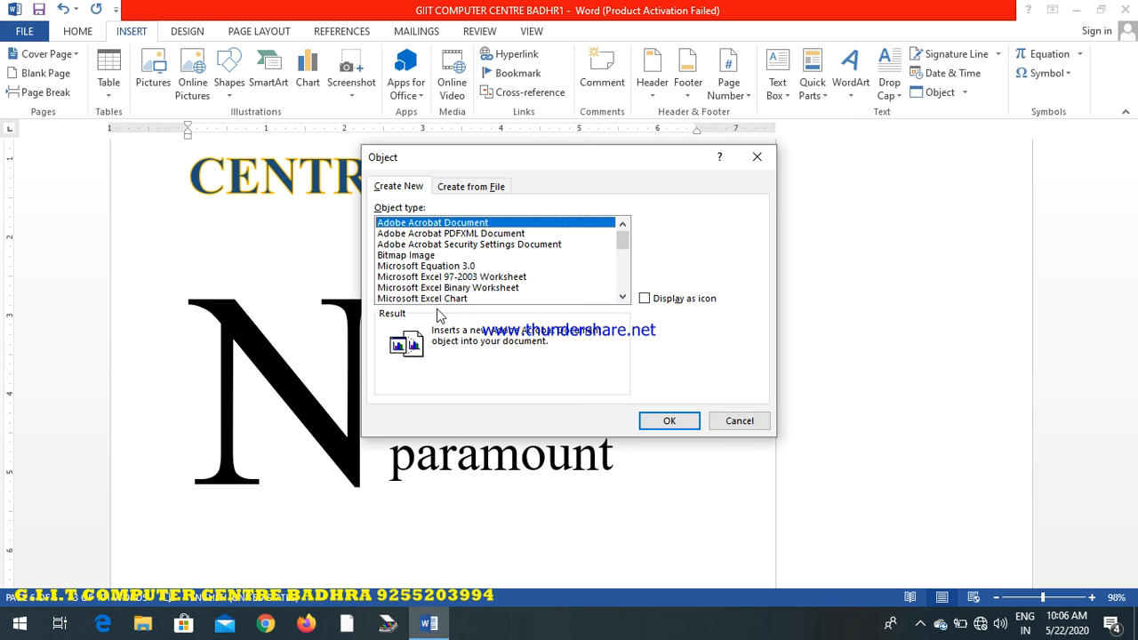
click(438, 277)
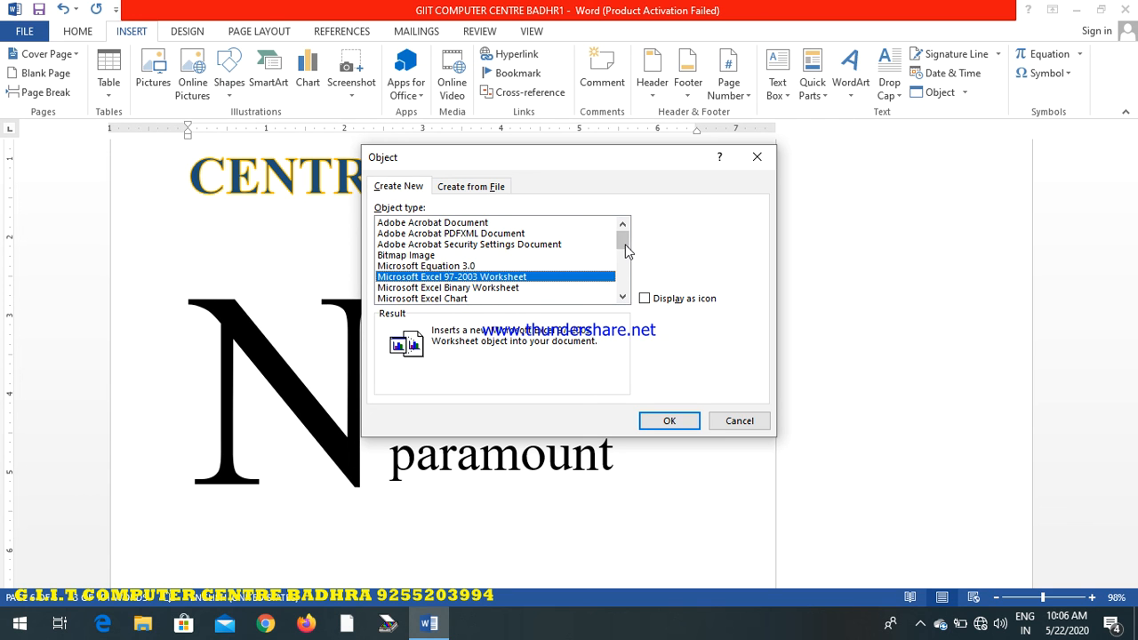
drag(624, 252, 639, 306)
click(427, 299)
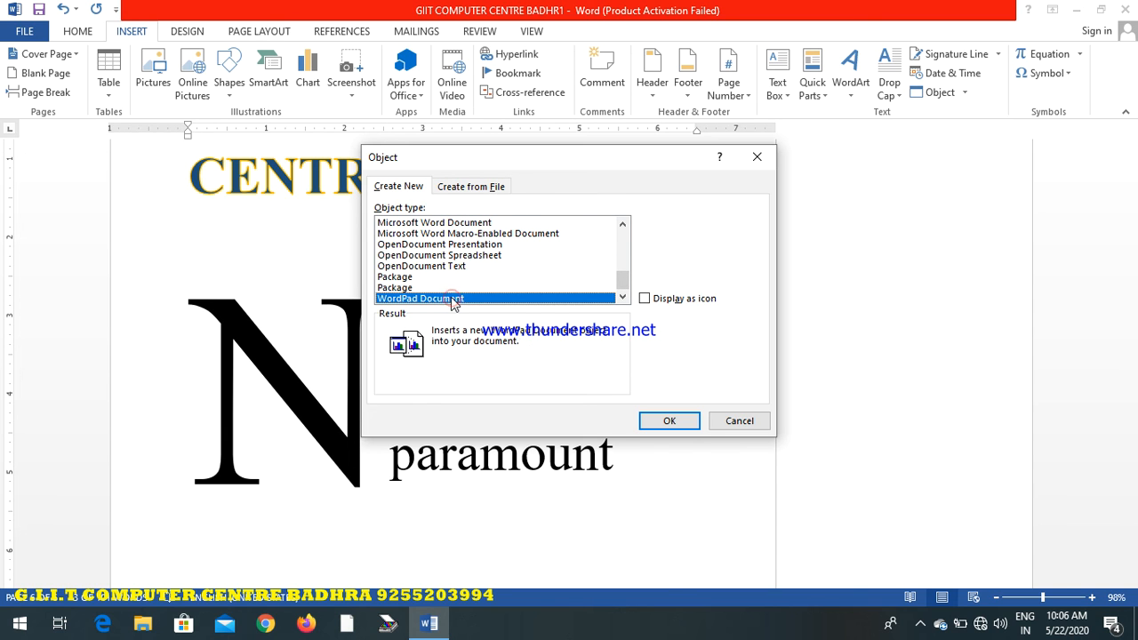
click(668, 420)
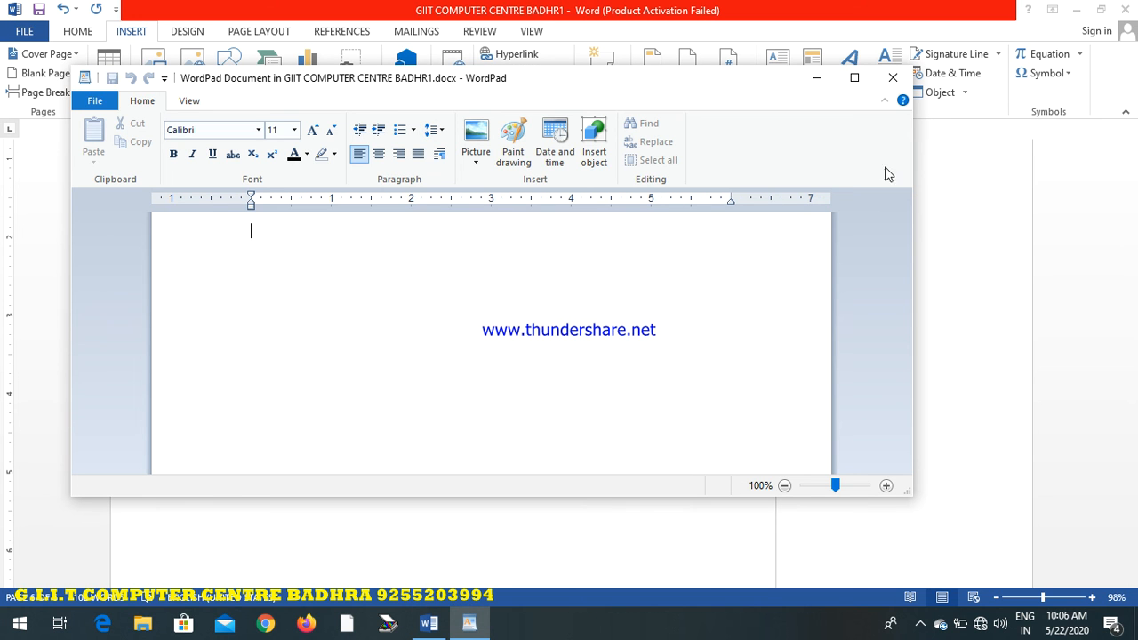
click(891, 77)
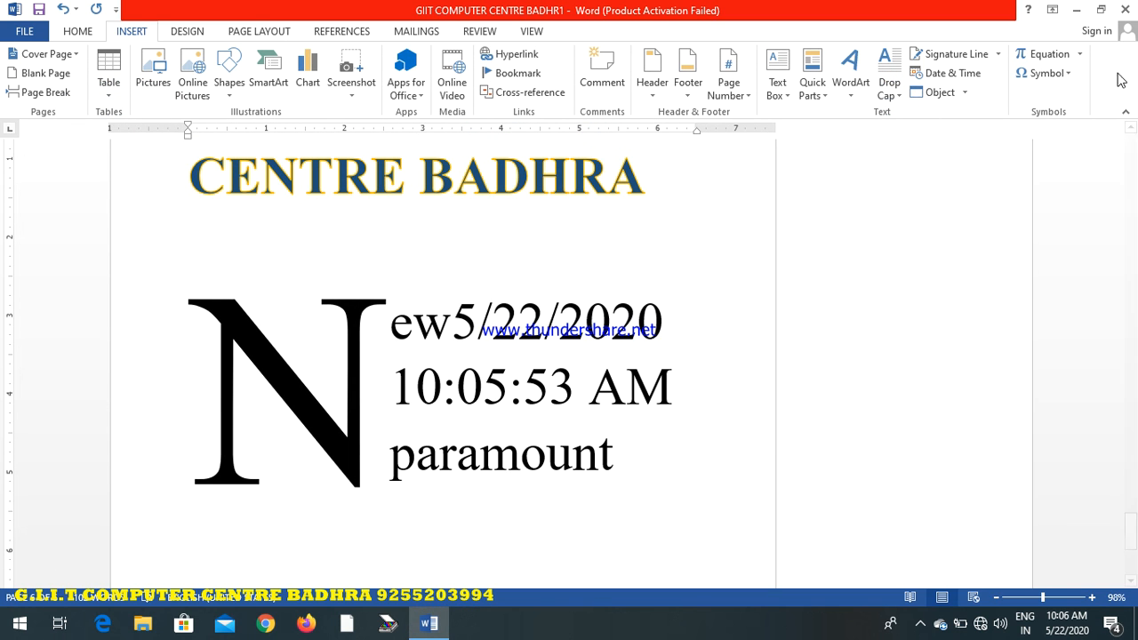
Insert the built-in Area of Circle equation before the date, add a copyright symbol at its start, and leave the equation
click(1079, 54)
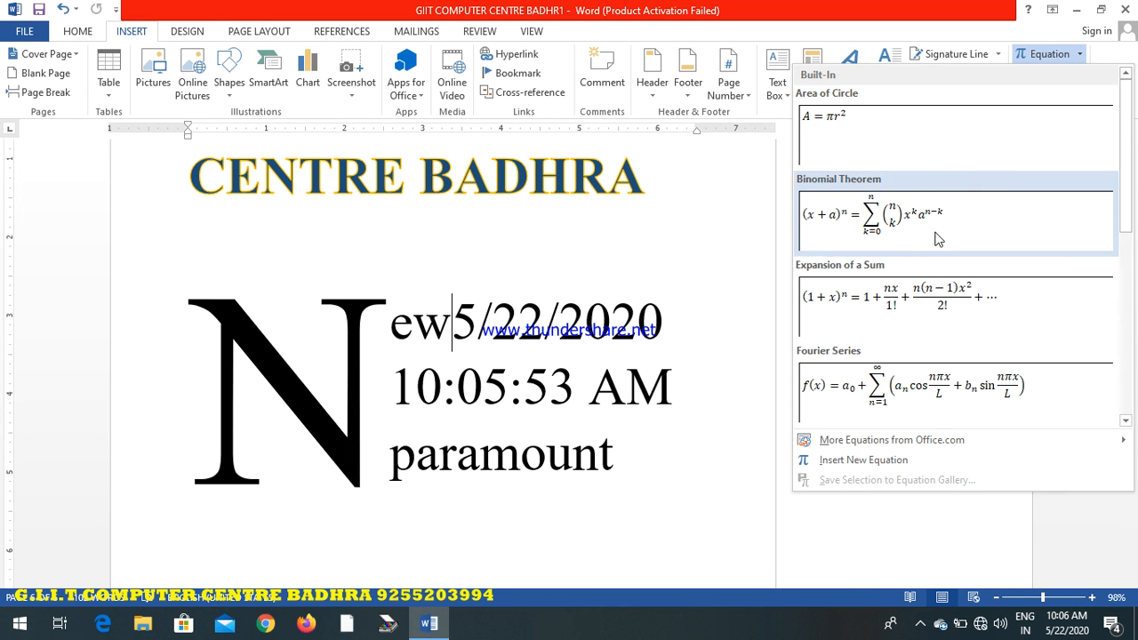
click(907, 148)
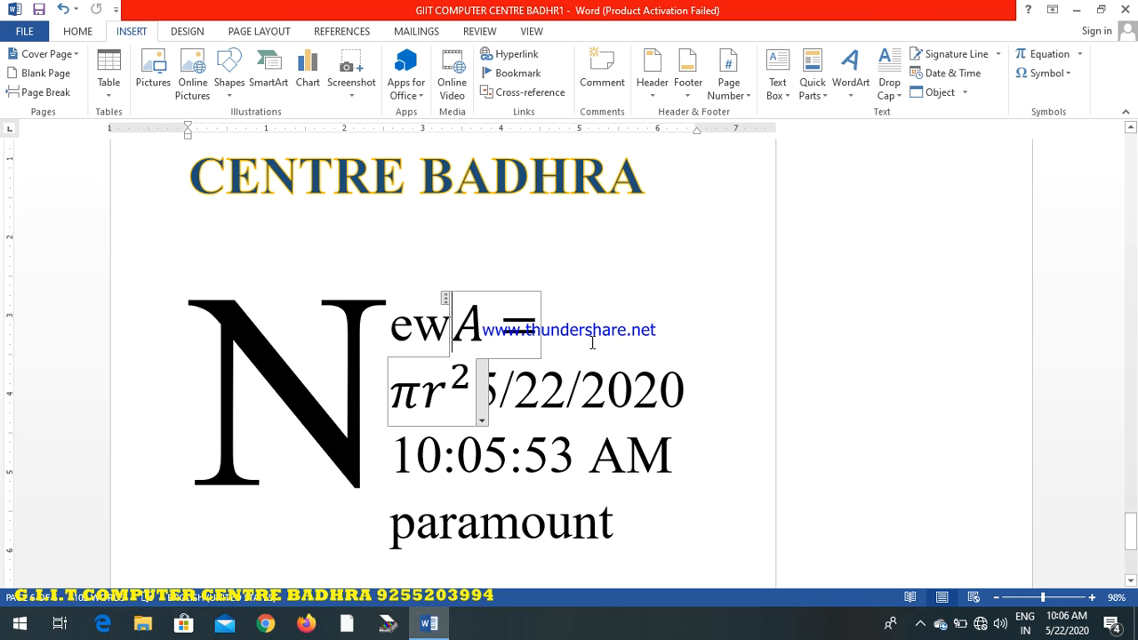
click(129, 32)
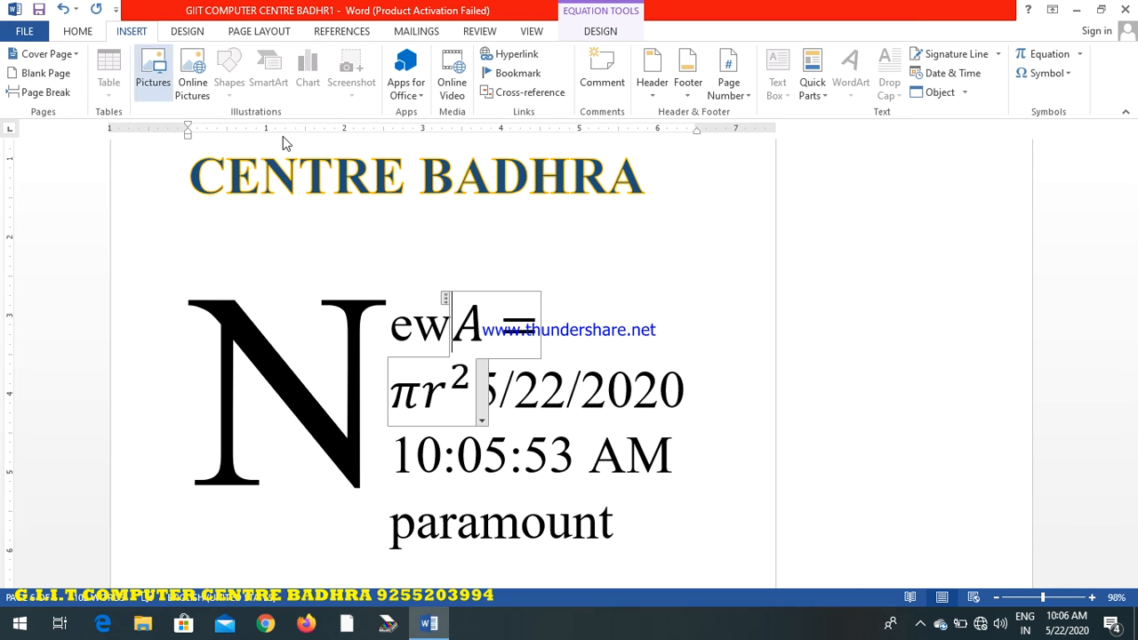
click(1067, 72)
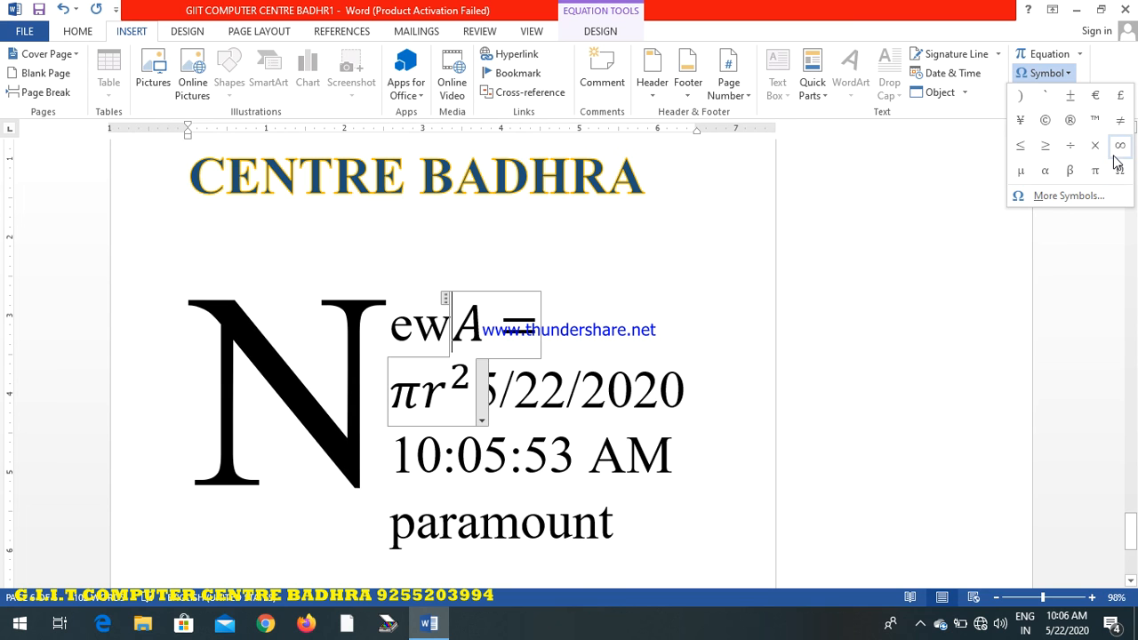
click(1041, 124)
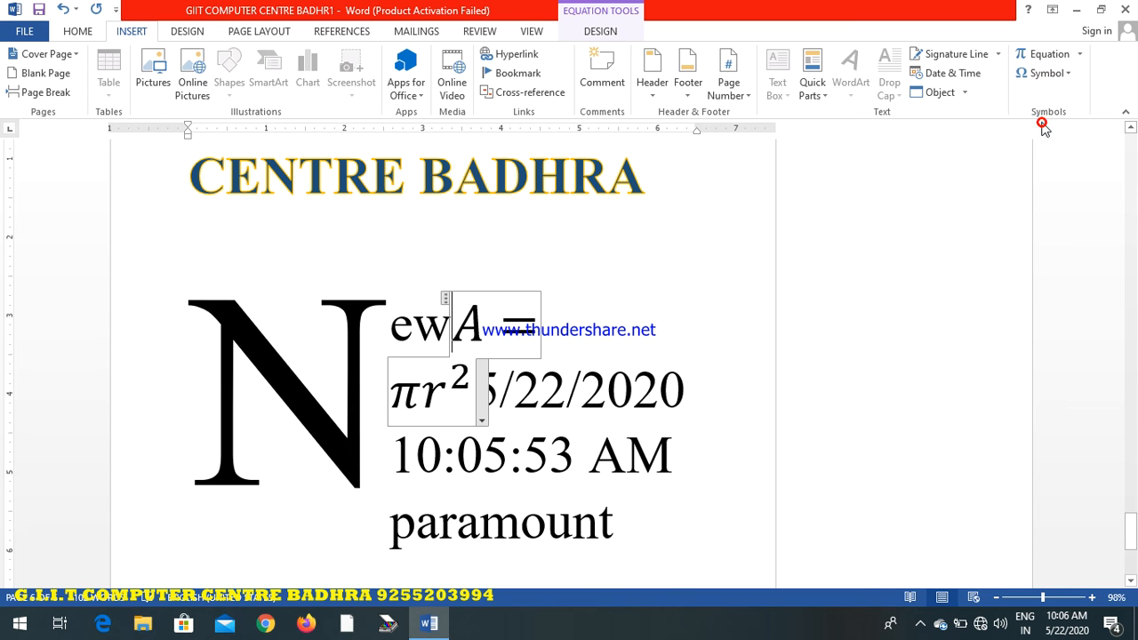
double_click(463, 325)
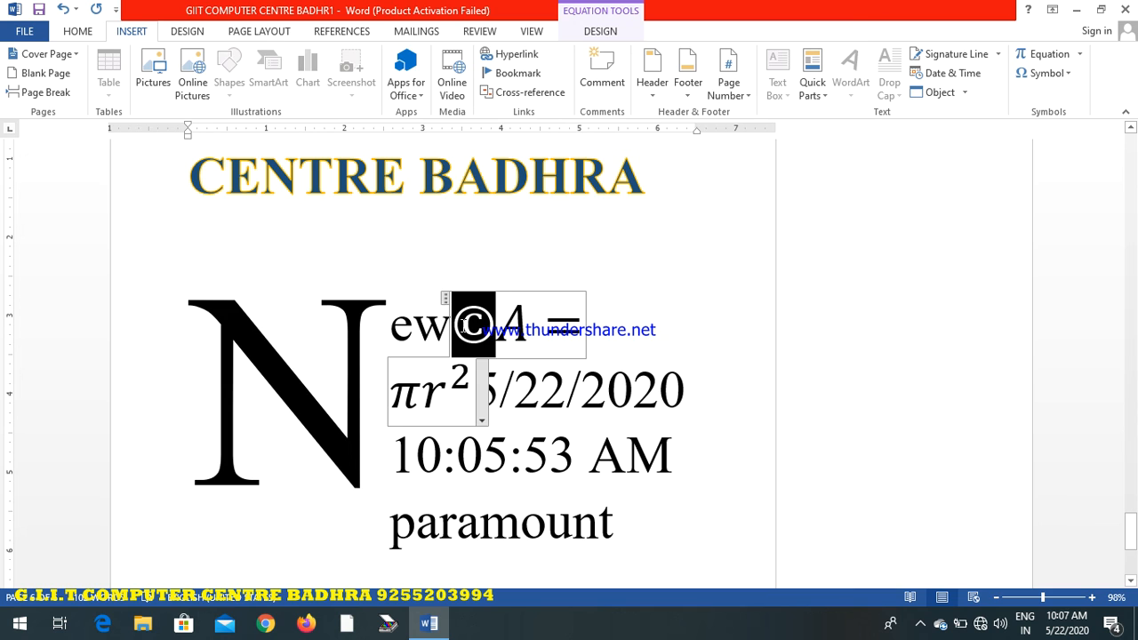
click(653, 261)
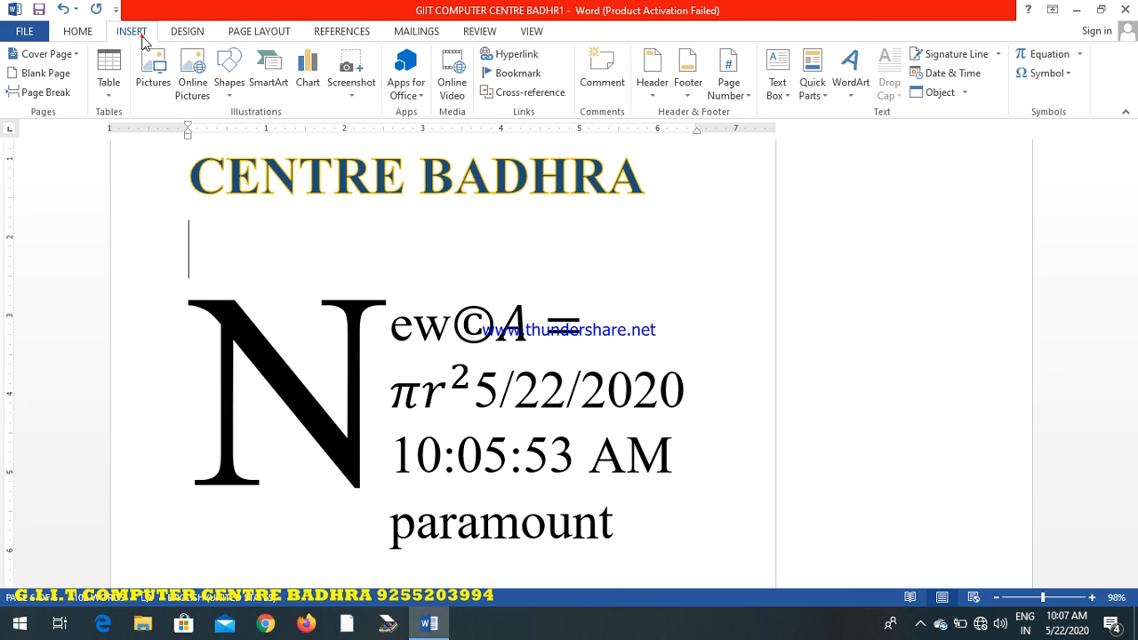
click(70, 34)
click(122, 34)
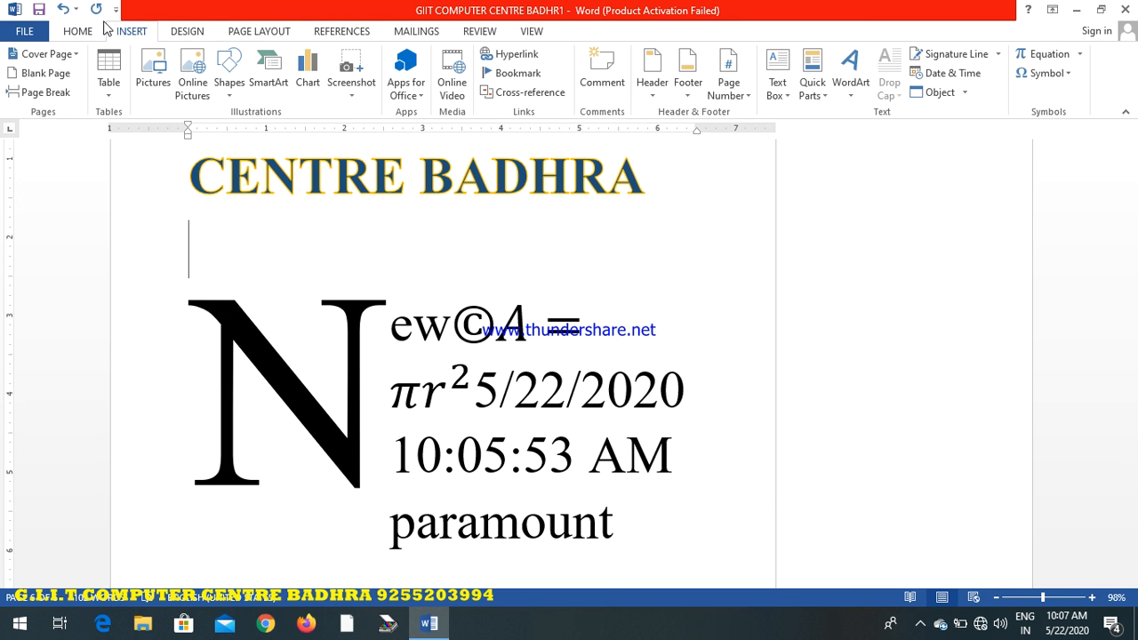